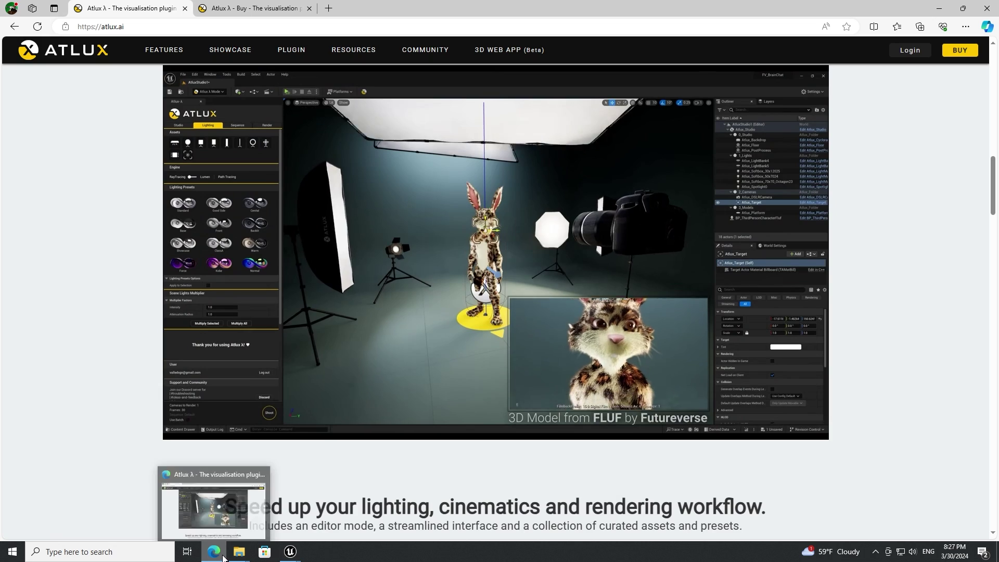
Step: Switch to the Unreal Editor, pause the sequence playback and view the character with Path Tracing at frame 886
mouse_move(290, 550)
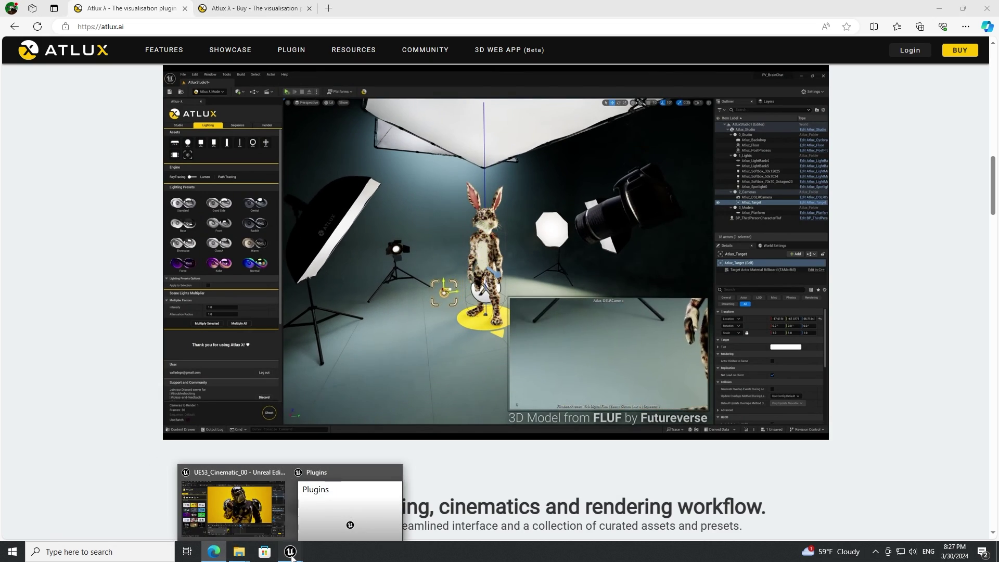
left_click(243, 470)
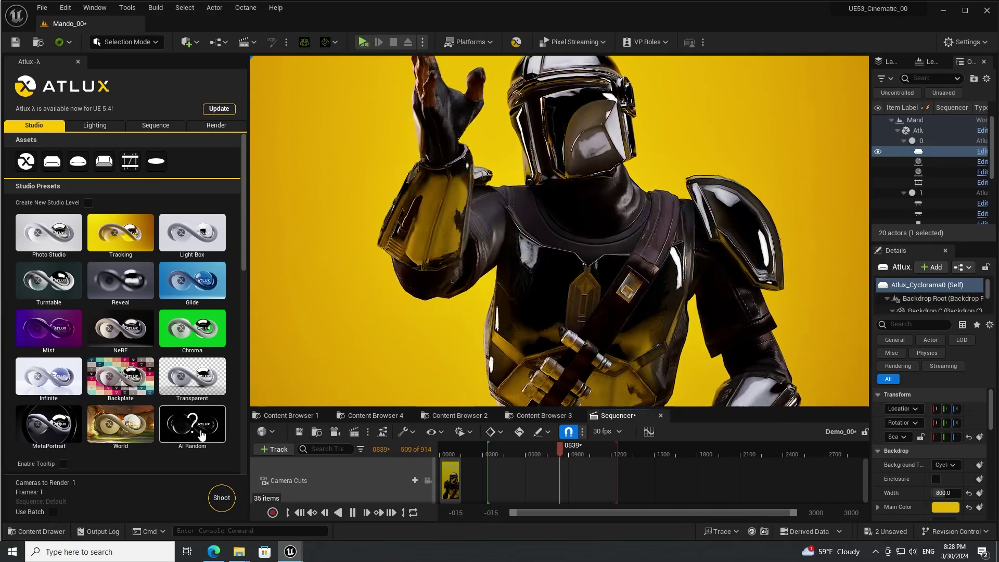
left_click(100, 126)
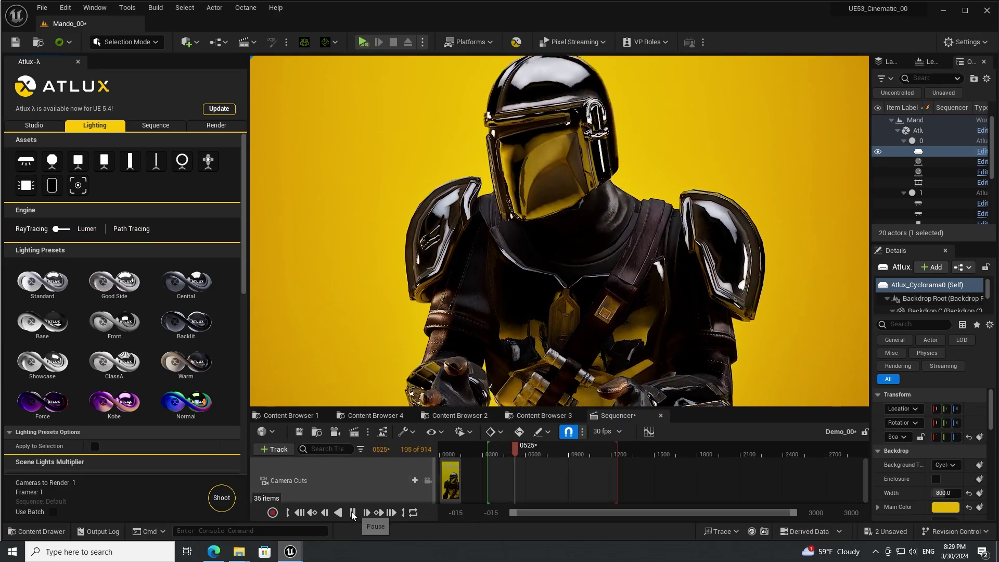
left_click(353, 512)
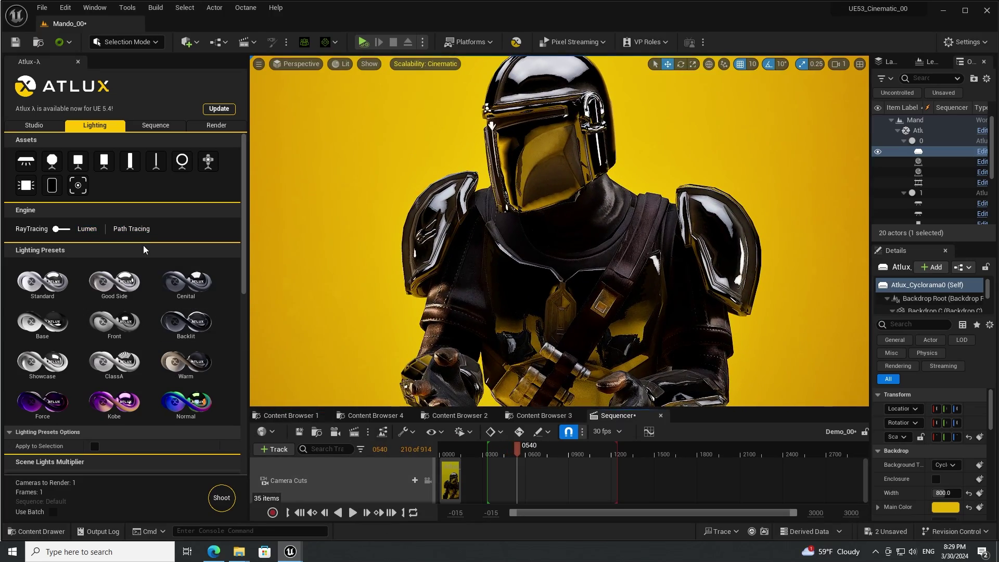
left_click(130, 230)
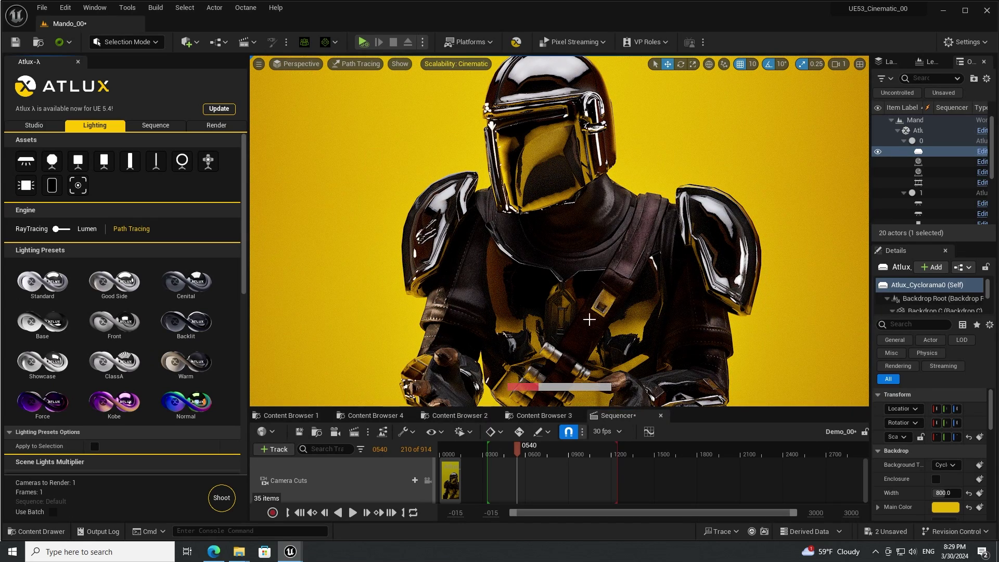
left_click(567, 451)
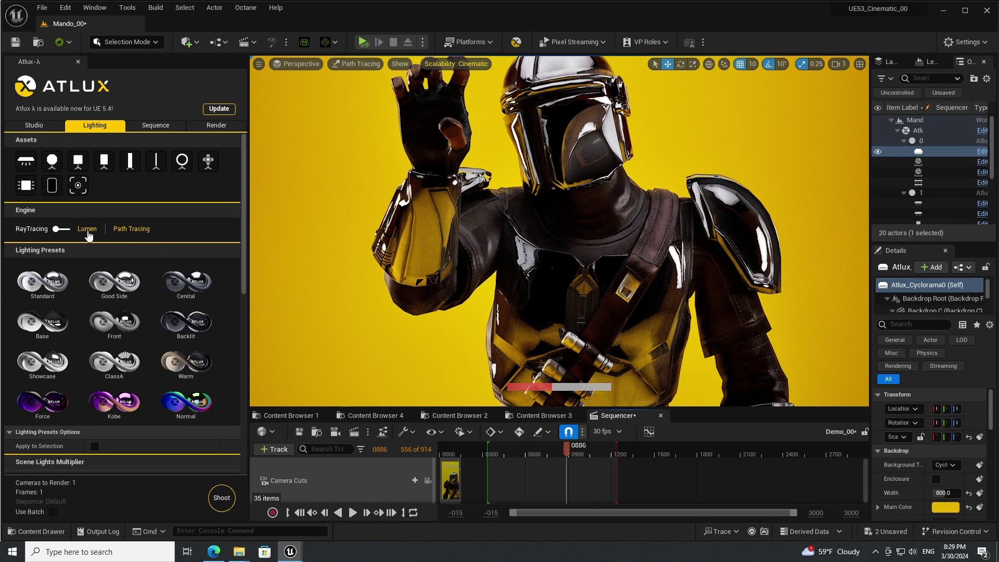
Step: Look over the Atlux sequence tools and set the render quality preset to Production after trying Real
left_click(155, 126)
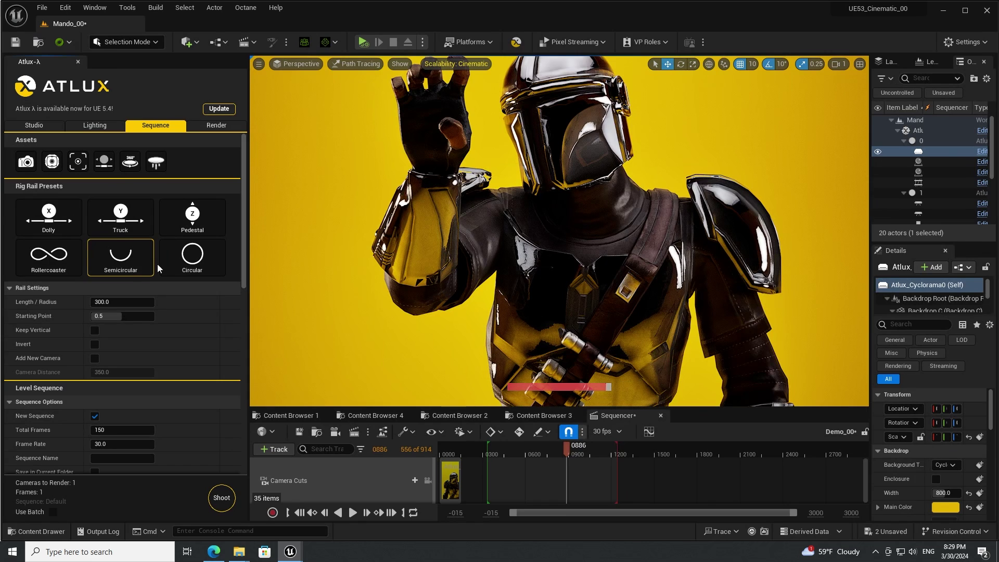
left_click(216, 126)
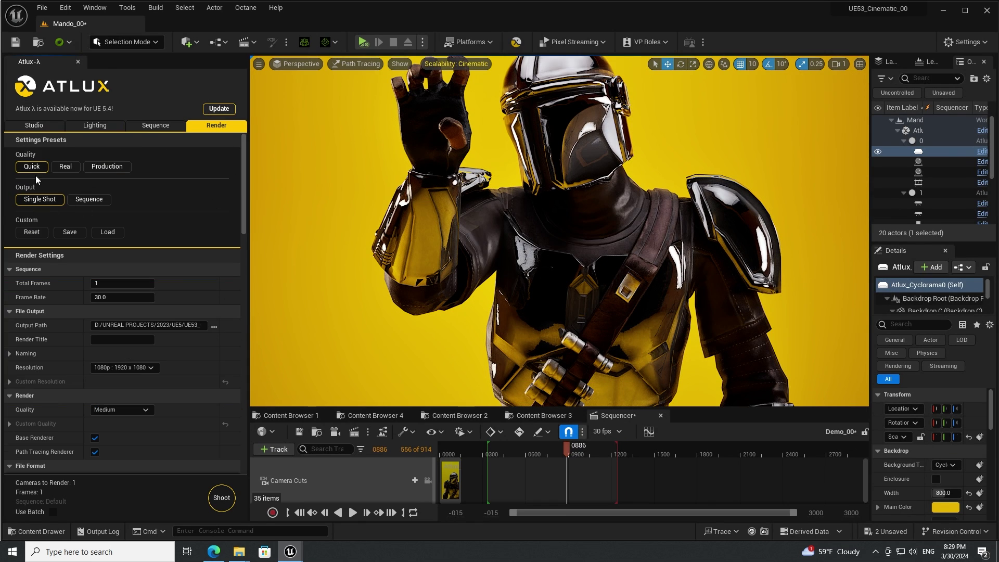
left_click(66, 167)
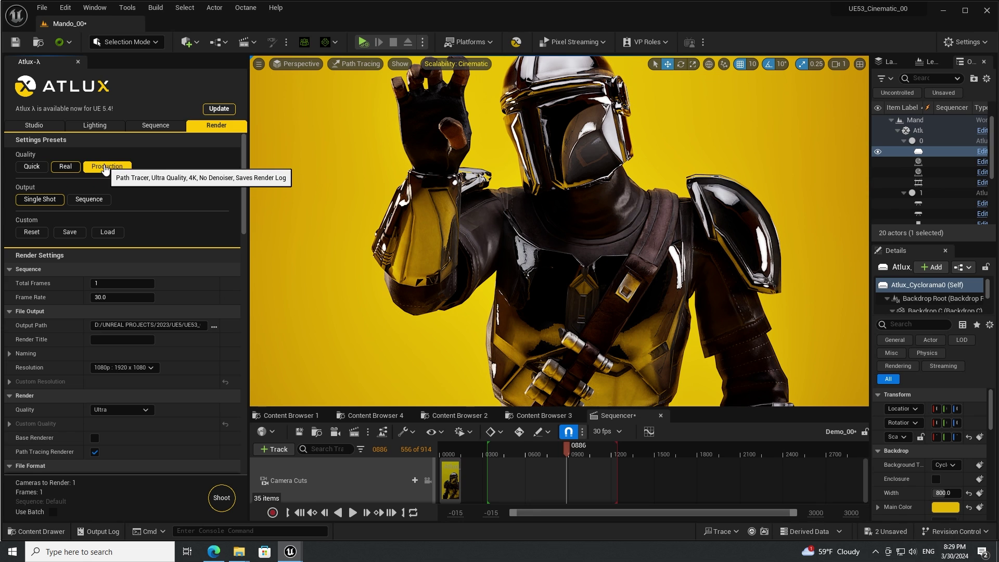
left_click(105, 167)
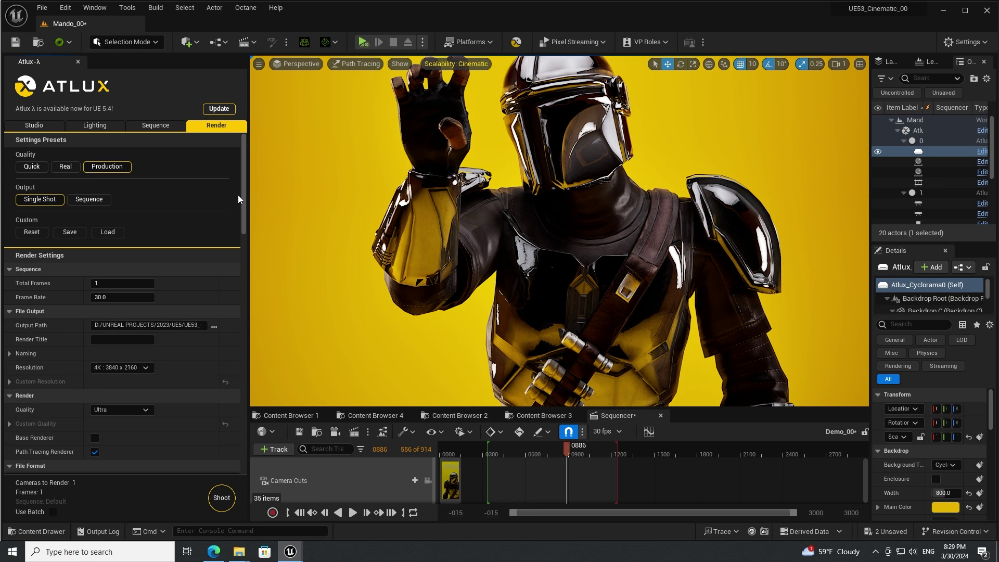
left_click_drag(242, 201, 261, 176)
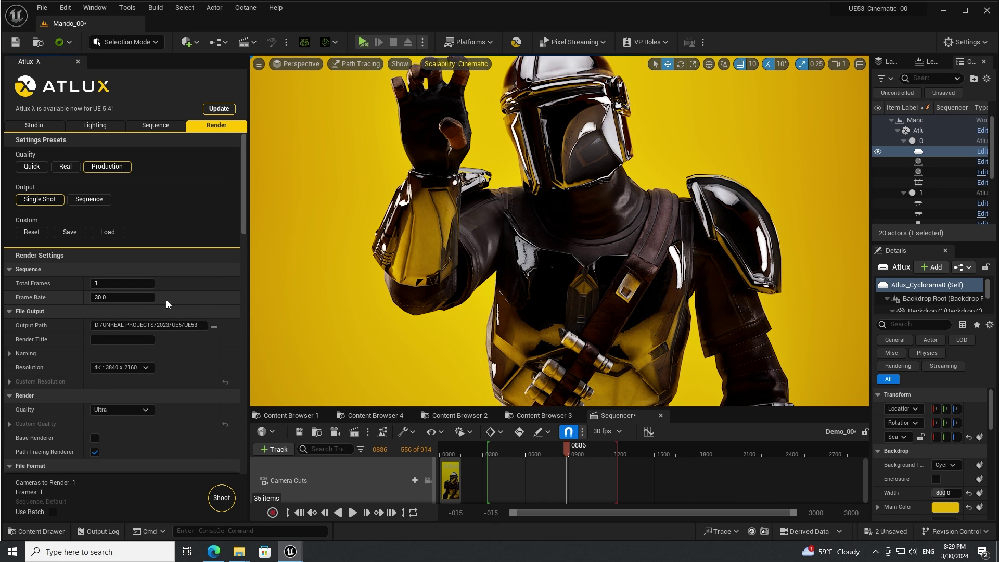
Step: Return the sequence to its start at frame 331 and apply the Light Box studio preset
left_click(159, 128)
left_click(105, 126)
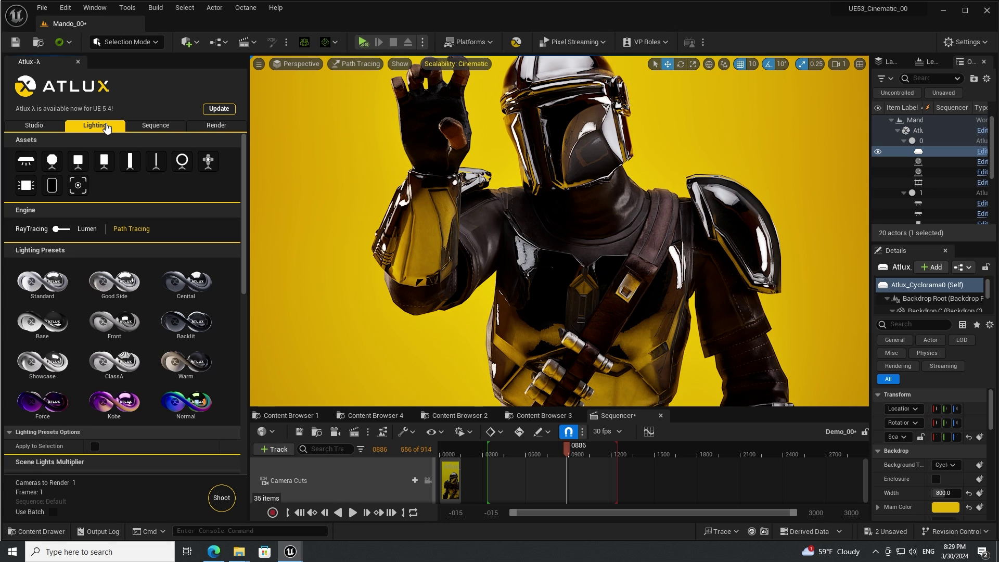
left_click(33, 129)
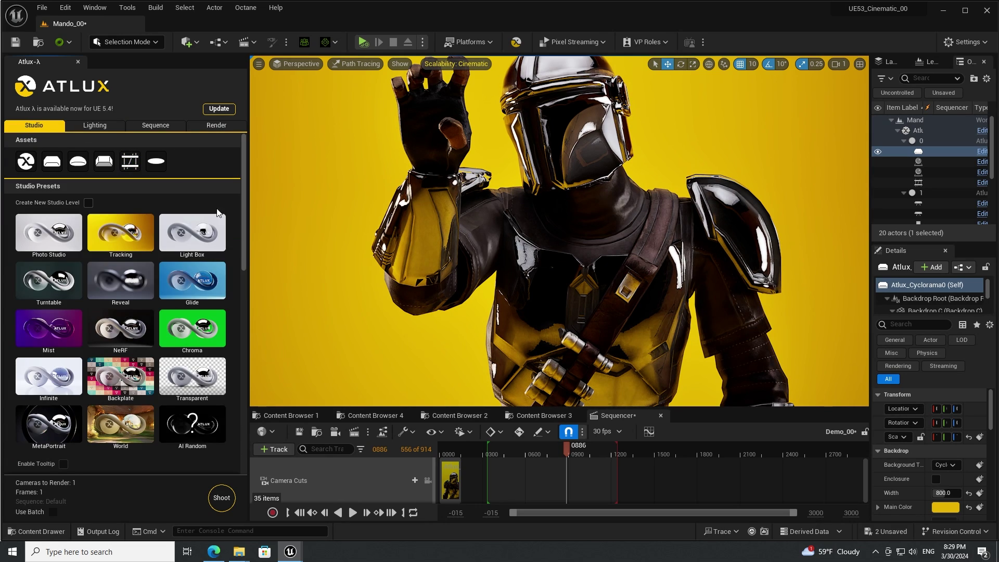
left_click(515, 451)
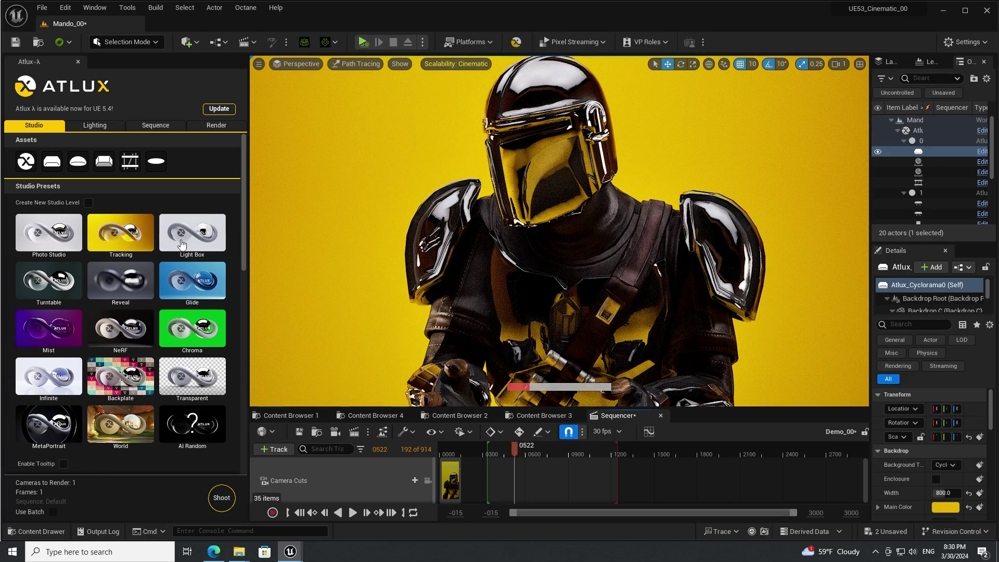
left_click(299, 513)
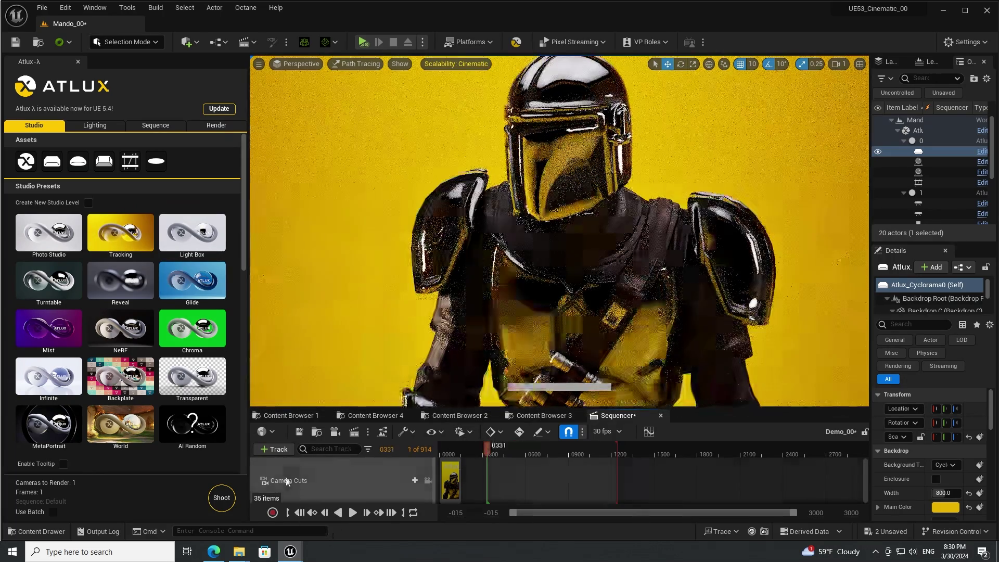
left_click(191, 239)
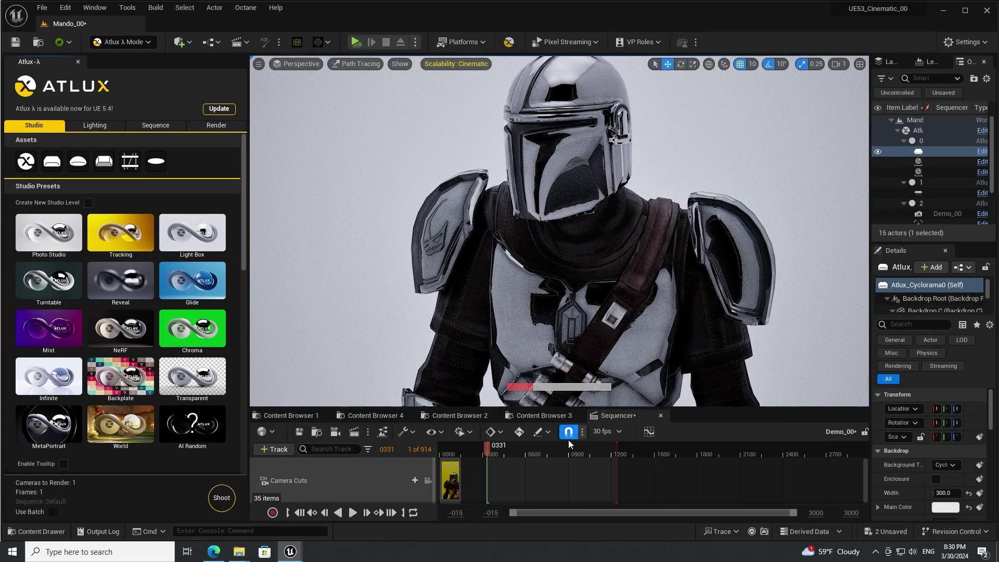
Step: Go to frame 693, try the Lumen engine and set the lighting engine to RayTracing
left_click(539, 453)
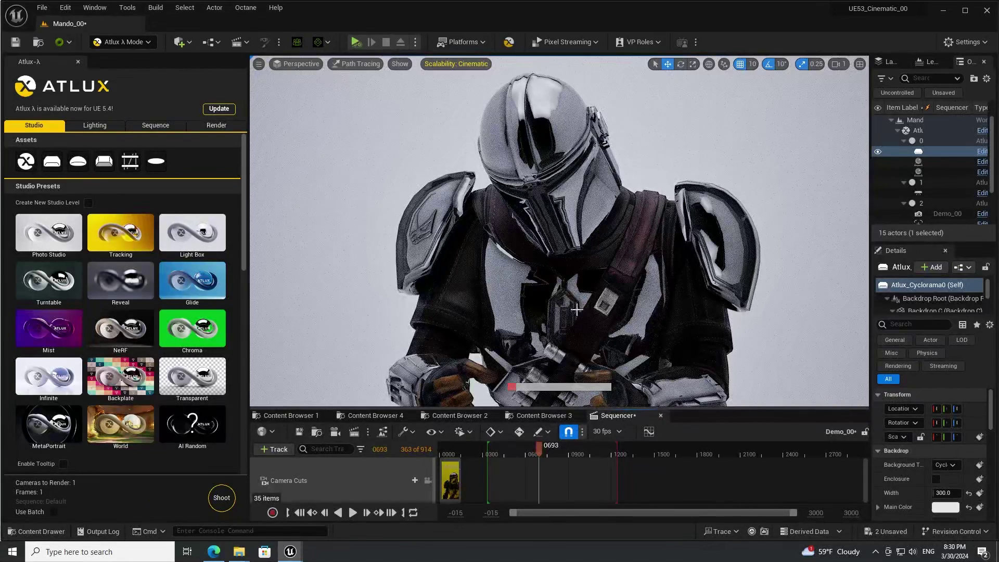
left_click(96, 126)
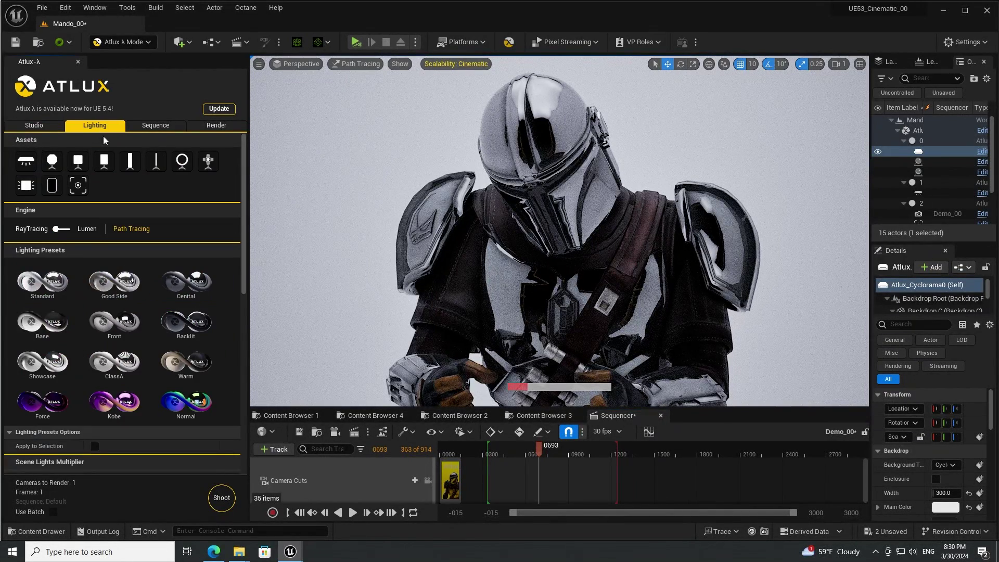
left_click(85, 230)
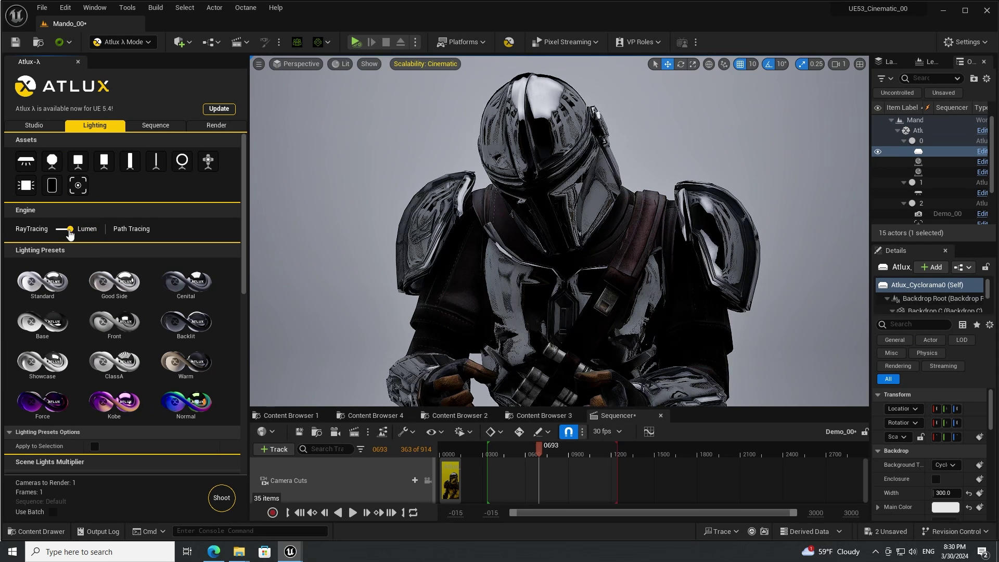
left_click_drag(70, 232, 48, 232)
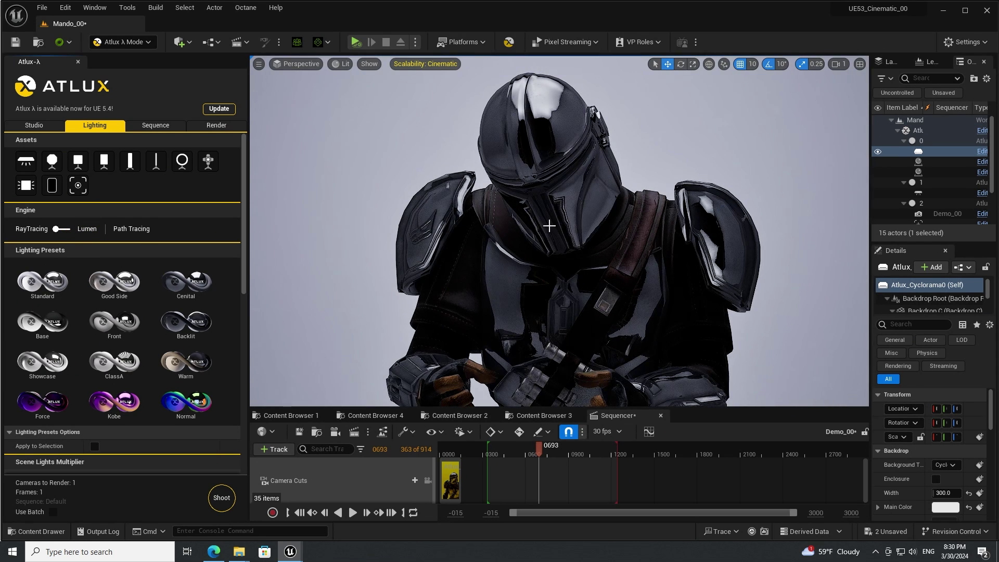
Step: Scrub the sequence to frames 955, 1046 and 642 to check the character under the Light Box lighting
left_click(576, 451)
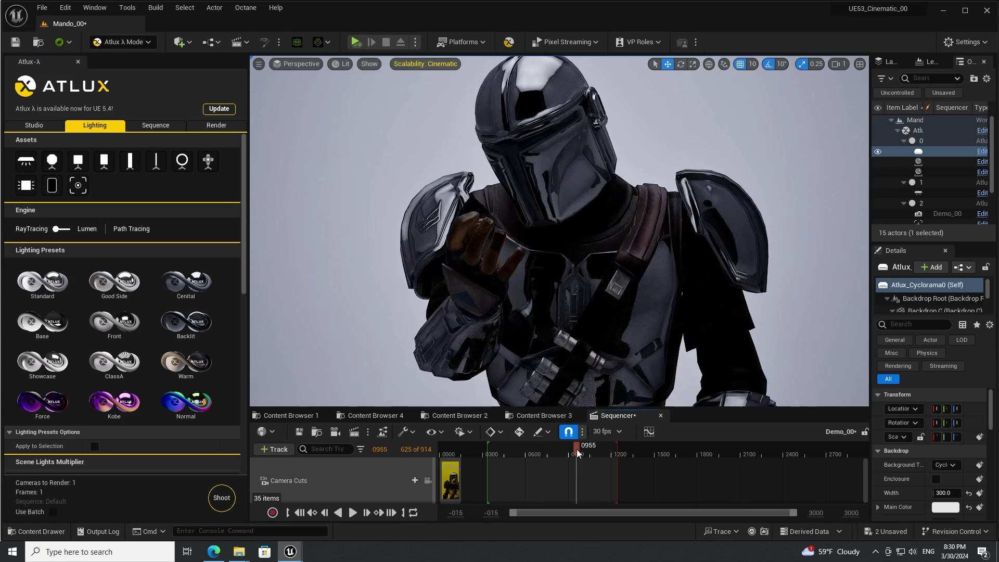
mouse_move(576, 452)
left_mouse_down()
mouse_move(603, 451)
mouse_move(549, 447)
mouse_move(589, 447)
left_mouse_up()
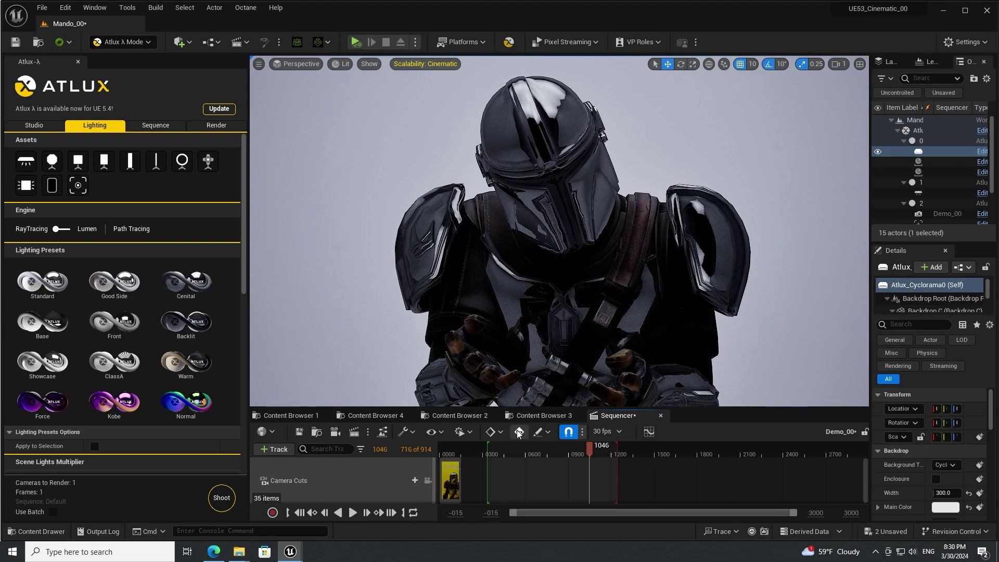
left_click_drag(507, 451, 533, 451)
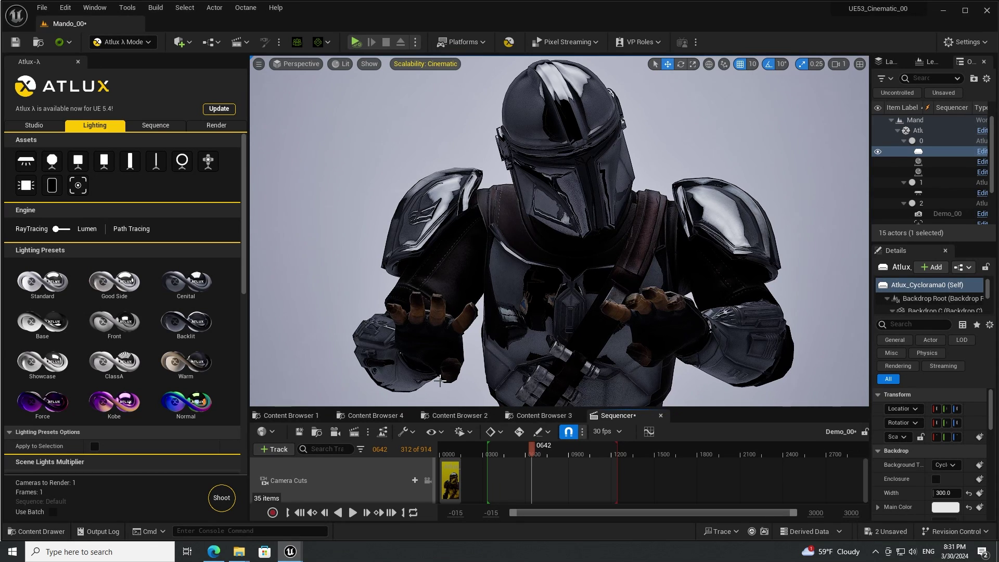
Step: Switch to the browser and review the Atlux home page and the Solo license rental and purchase options
left_click(214, 552)
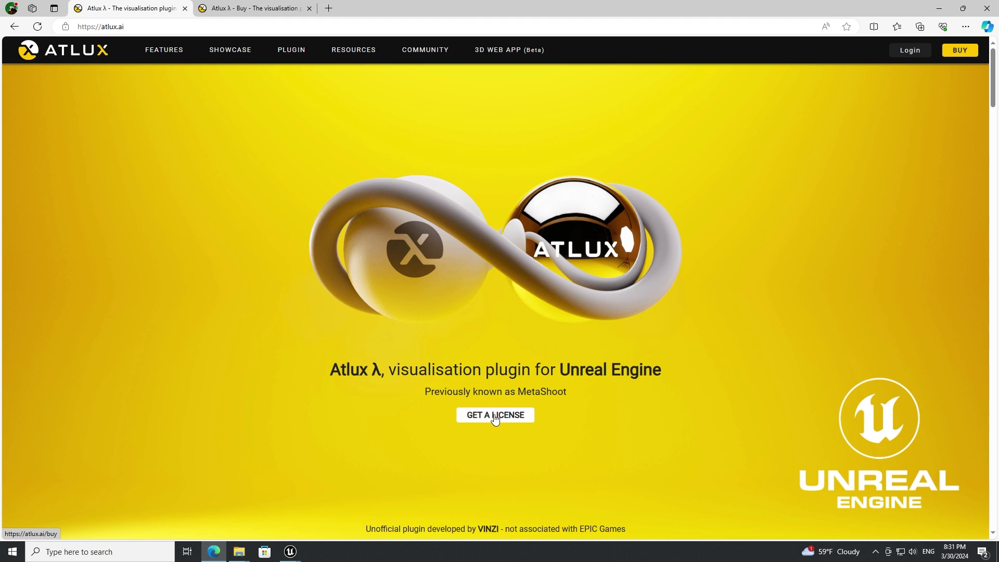
left_click(264, 11)
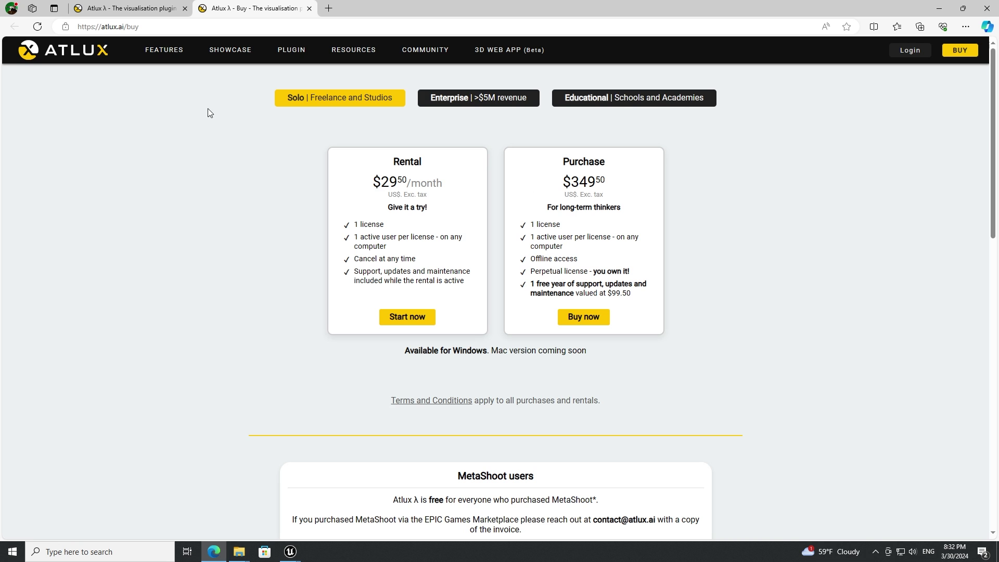
left_click(154, 10)
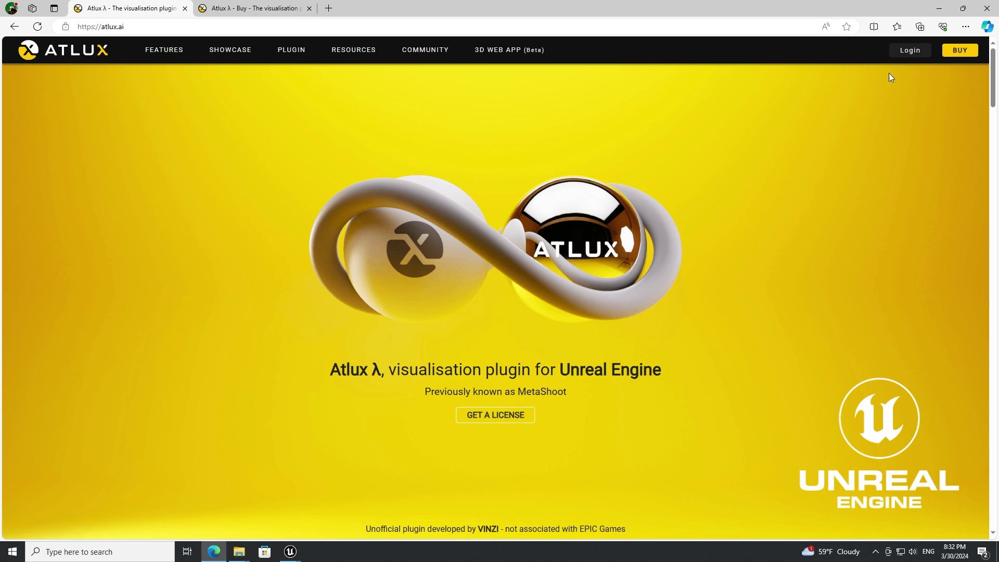
left_click(300, 12)
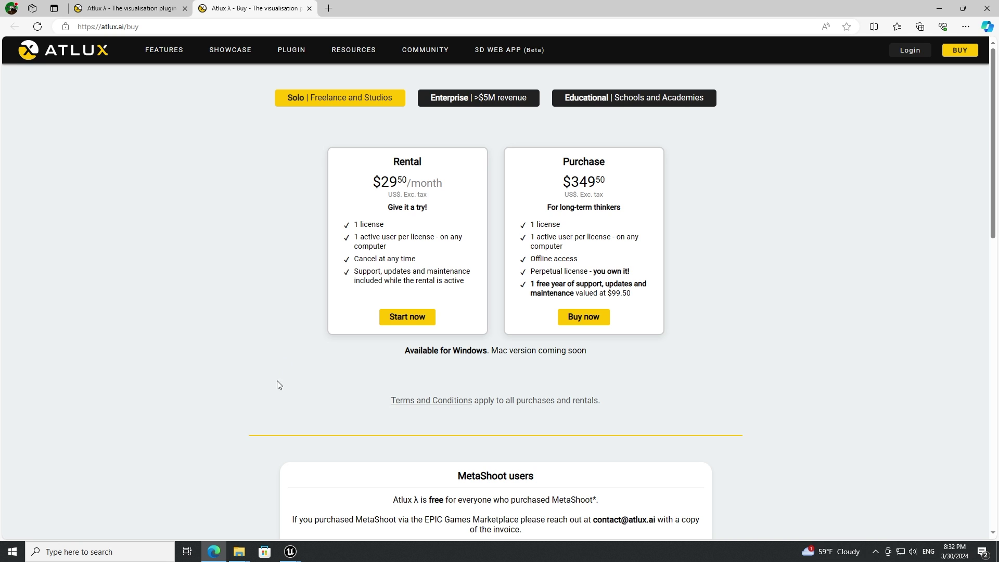
Step: Run AtluxλInstaller.exe from the Atlux downloads folder, advance to its user login page and exit the setup
mouse_move(237, 554)
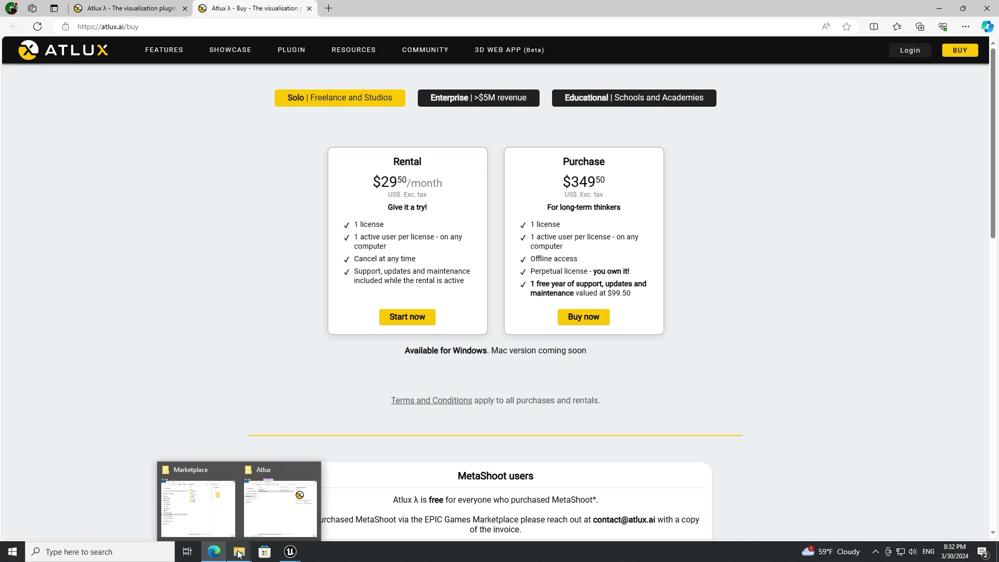
left_click(264, 469)
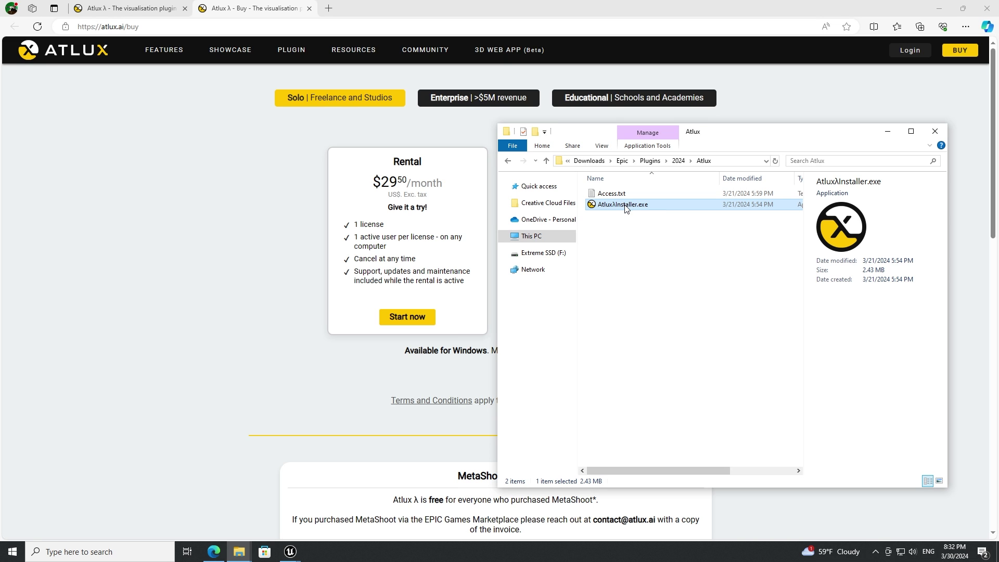
double_click(626, 207)
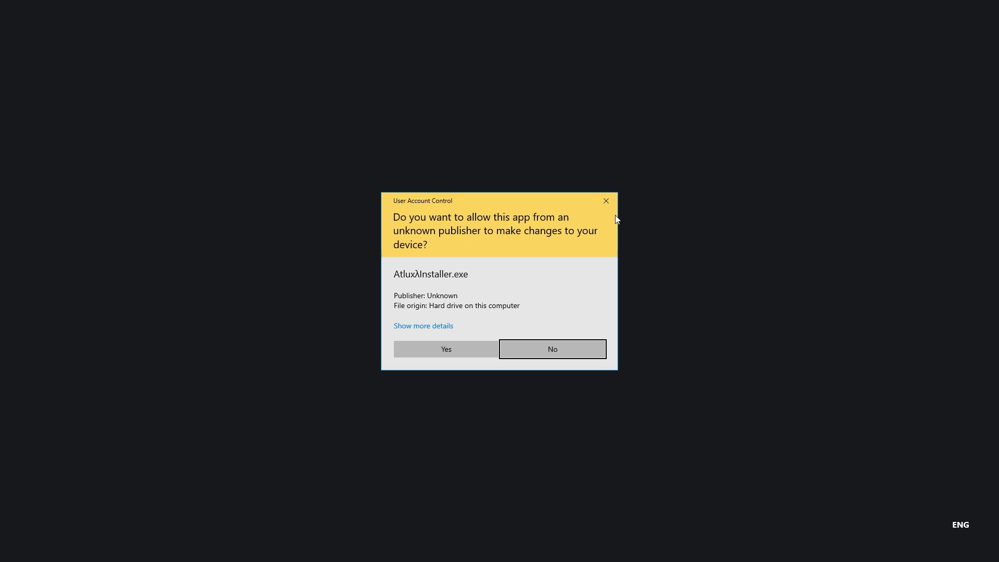
left_click(456, 349)
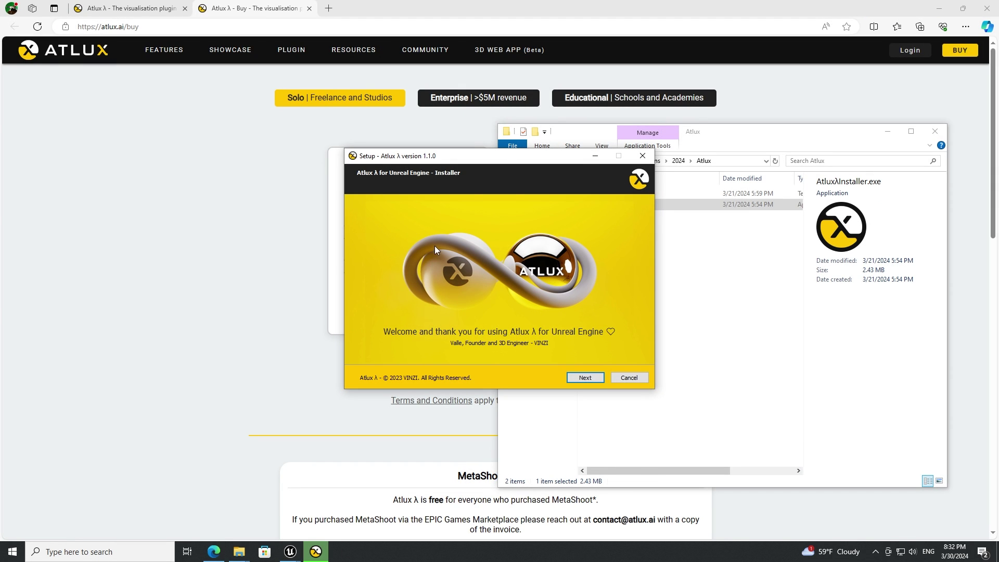
left_click_drag(496, 165, 163, 145)
key("Return")
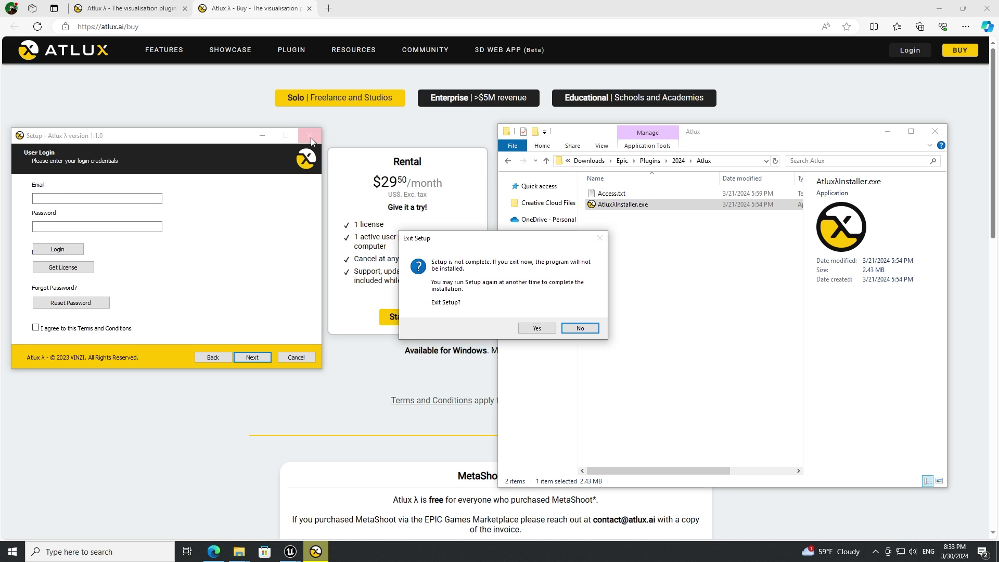
left_click(536, 328)
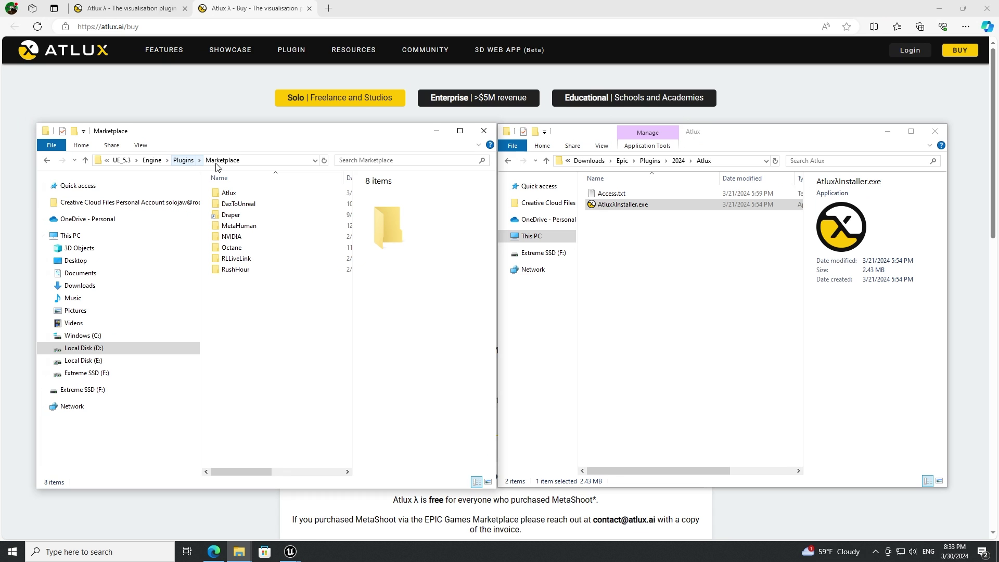
Step: Inspect the contents of the Atlux plugin folder under UE_5.3 Engine Plugins Marketplace and minimize that window
double_click(228, 193)
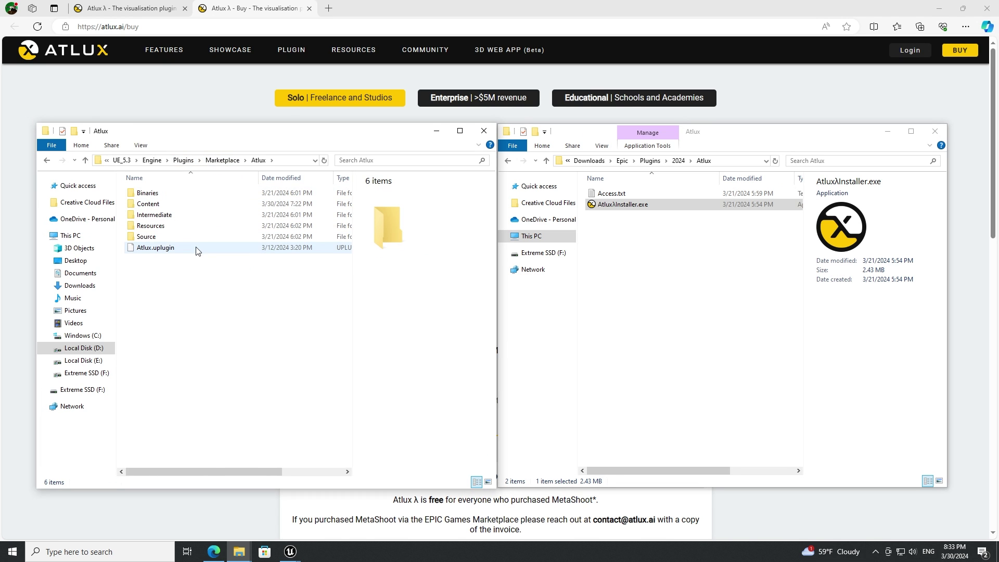
left_click(438, 135)
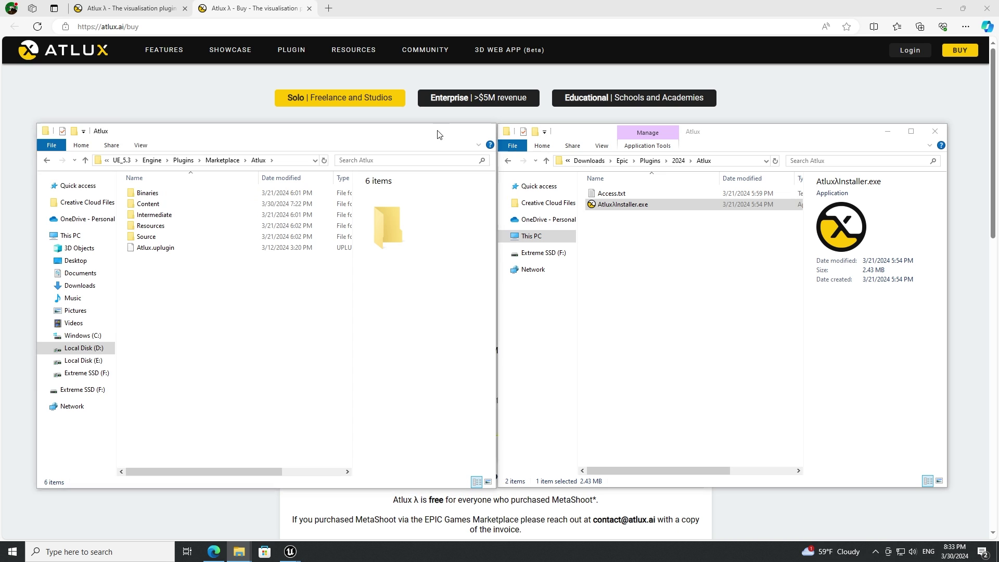
Step: Switch to Unreal Editor, review the Atlux λ entry among the installed plugins and close the plugin list
mouse_move(294, 547)
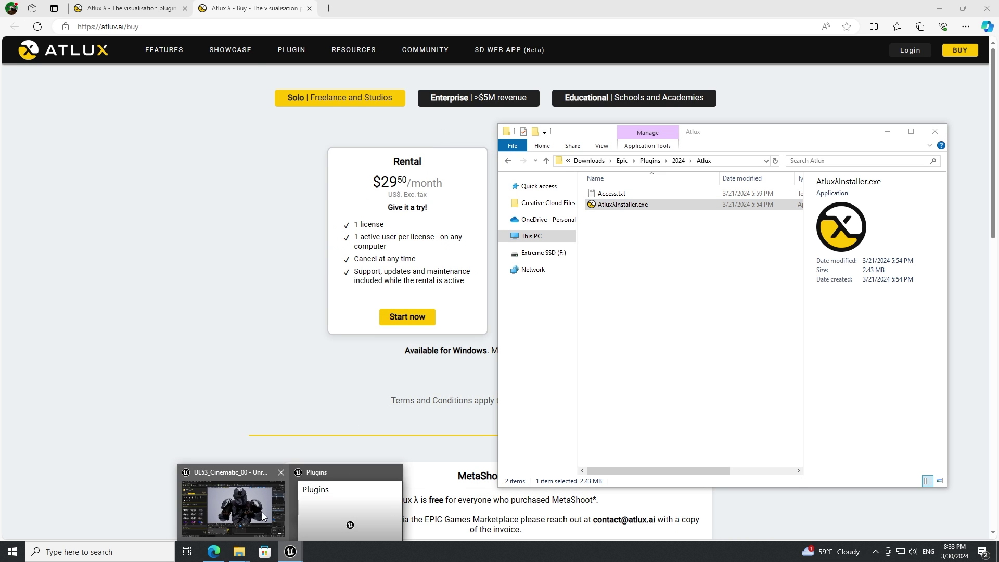
left_click(237, 476)
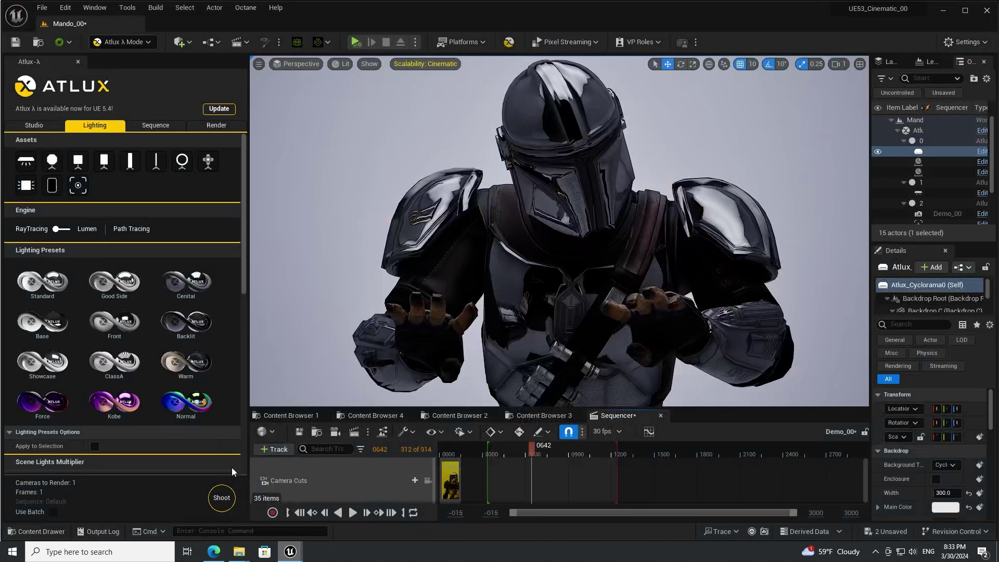
left_click(965, 41)
left_click(886, 97)
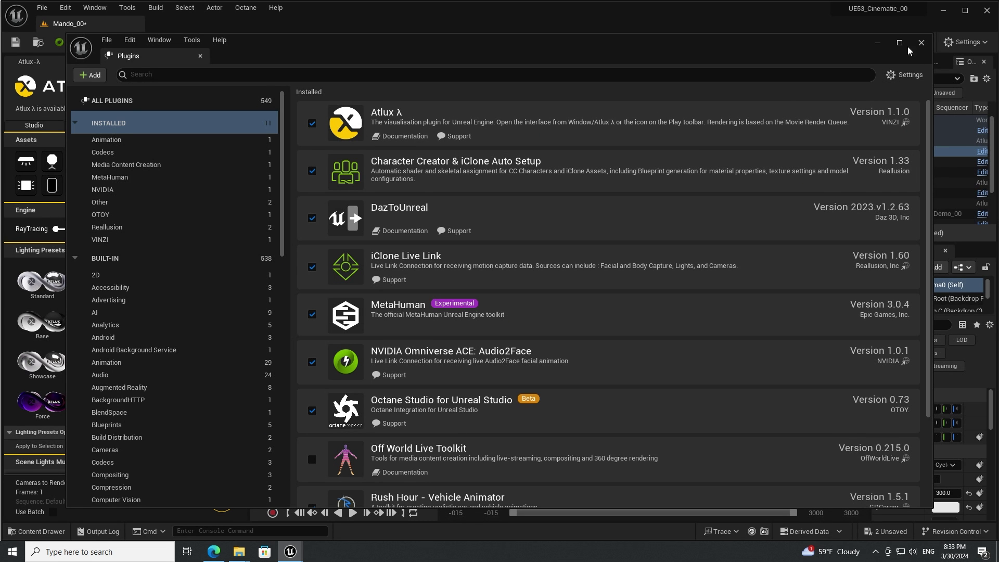
left_click(921, 43)
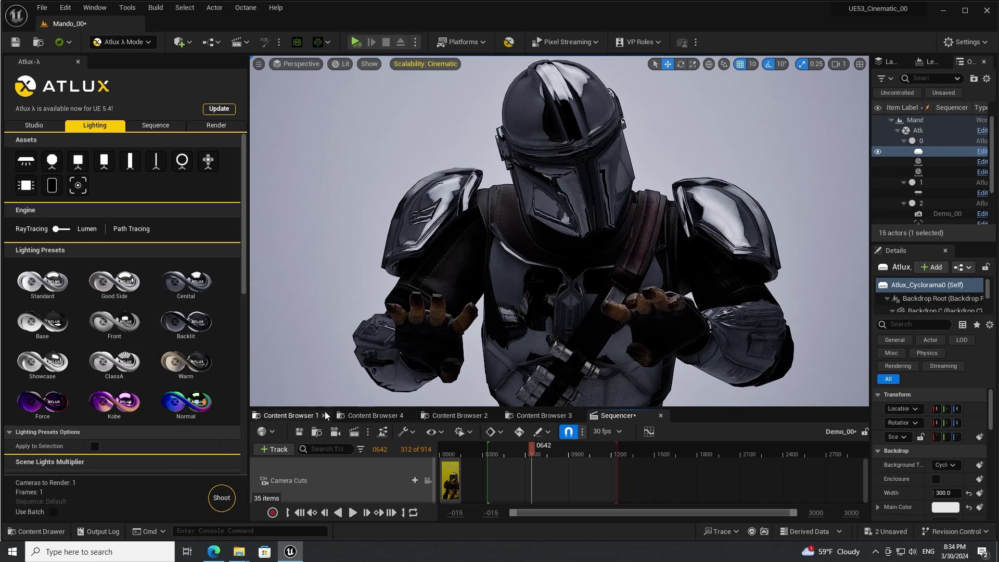
Step: Display the Atlux Studio presets and create a new level from the Empty Level template
left_click_drag(332, 405, 370, 431)
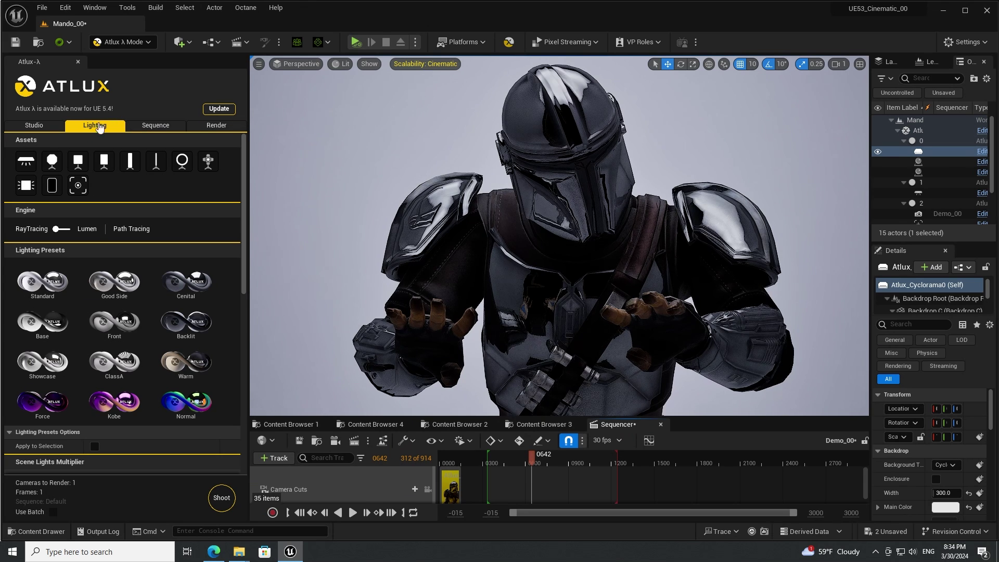
left_click(34, 125)
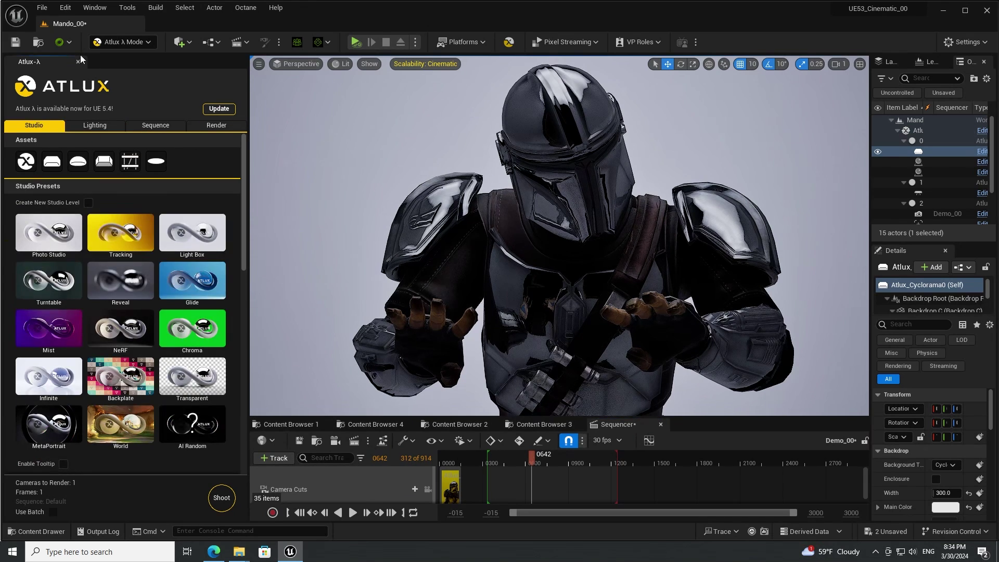
left_click(42, 7)
left_click(76, 38)
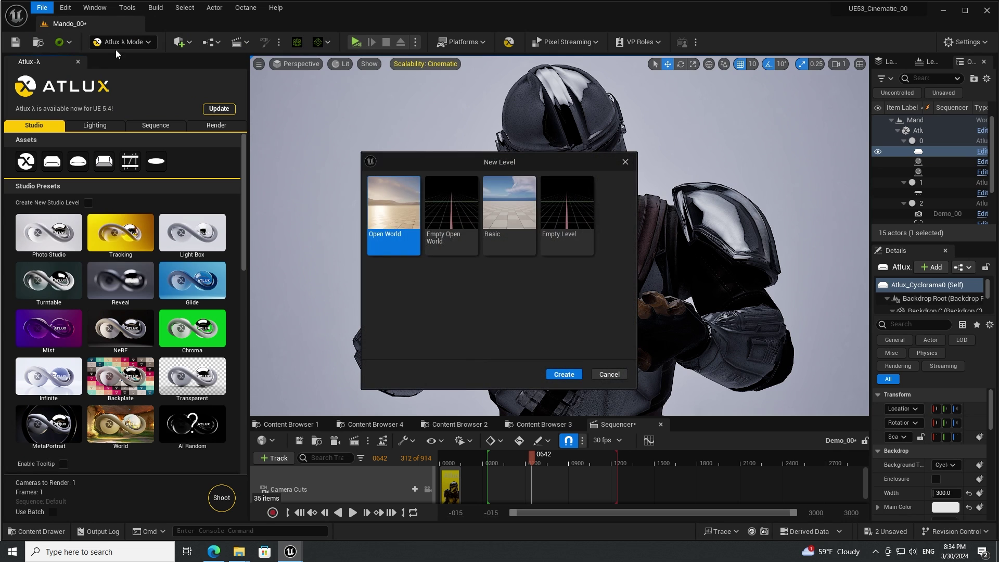
left_click(568, 215)
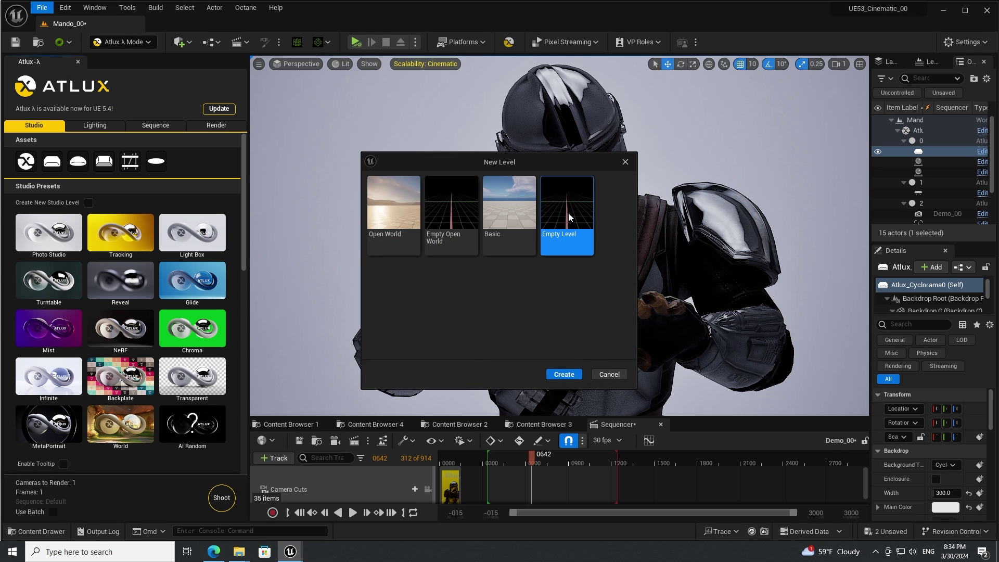
left_click(567, 374)
left_click(586, 395)
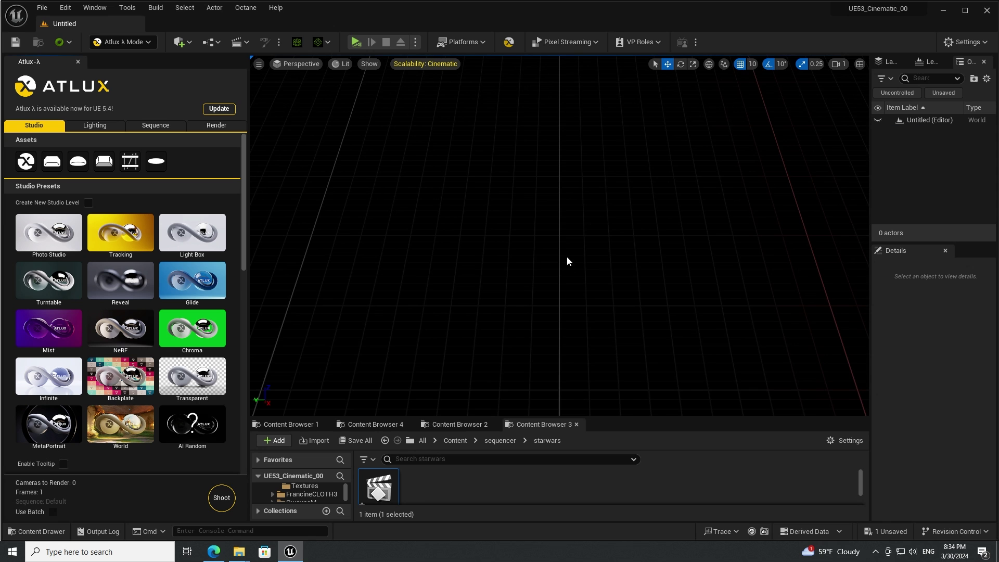
Step: Set the perspective viewport's horizontal field of view to 90
right_click_drag(567, 257, 547, 176)
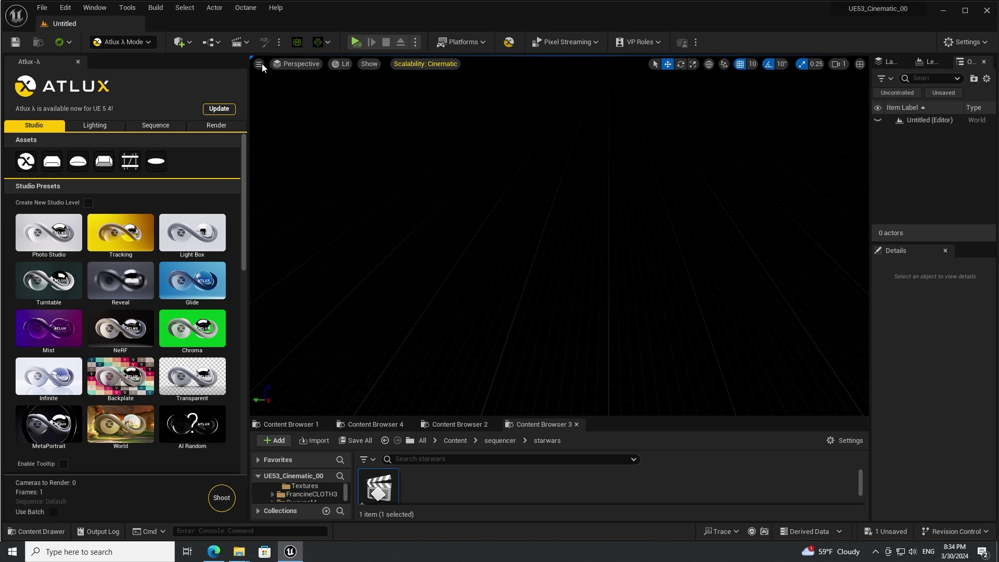
left_click(258, 64)
left_click(358, 163)
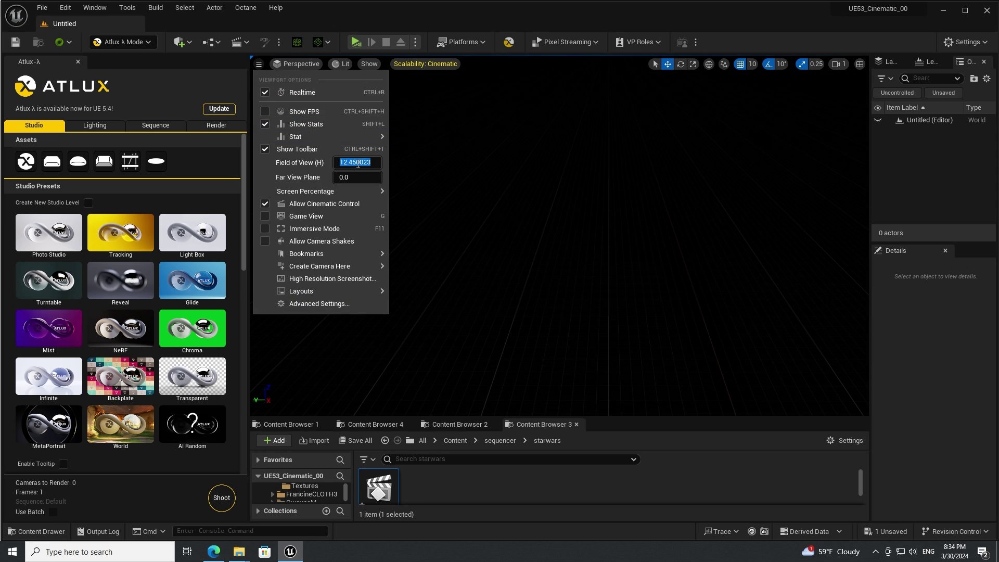
type("90")
key("Return")
left_click(467, 220)
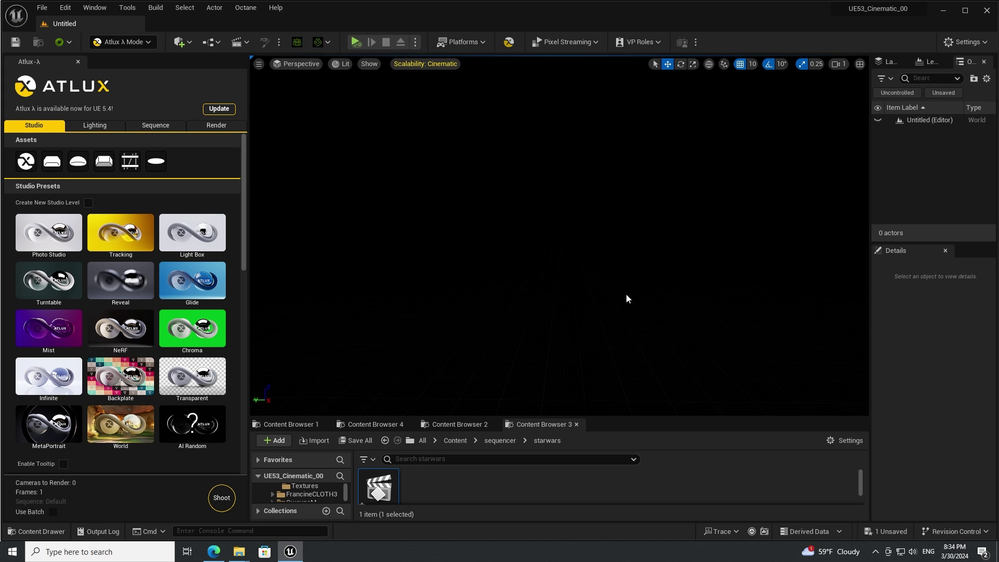
Step: Place the Mando_IC_New_00 skeletal mesh from the Starwars Mando1 folder into the empty level
left_click_drag(598, 415, 601, 311)
left_click(468, 321)
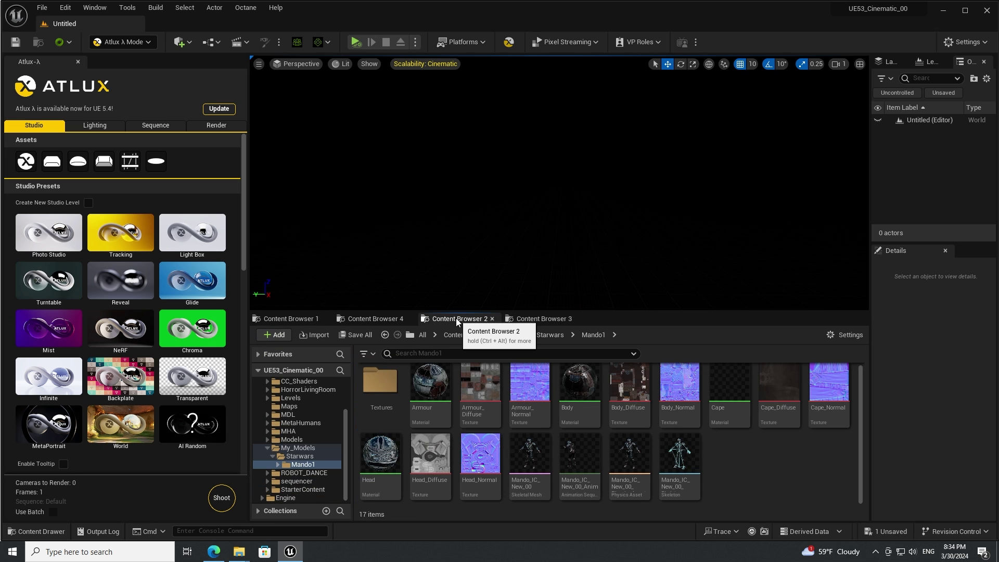
mouse_move(531, 456)
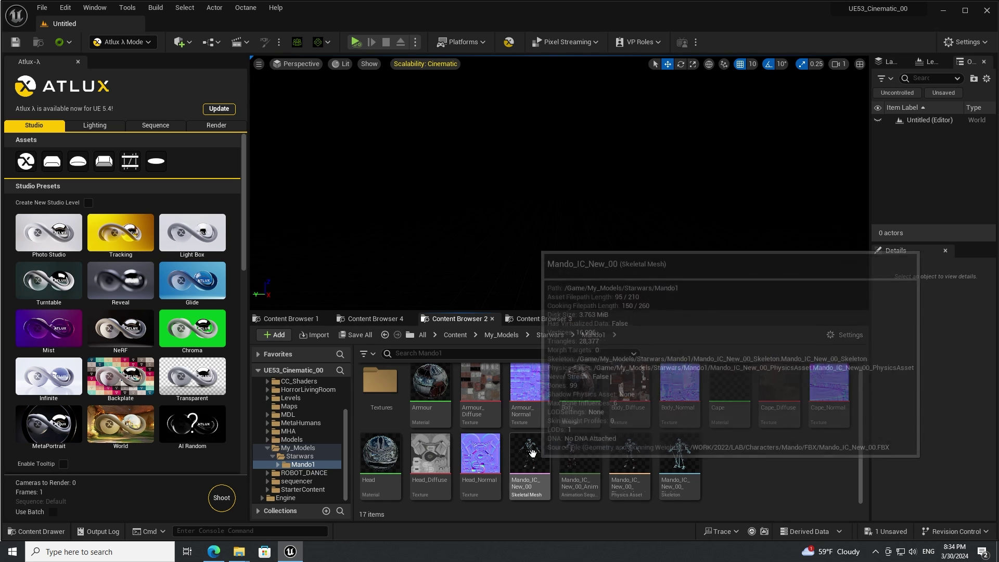
left_click_drag(530, 456, 533, 250)
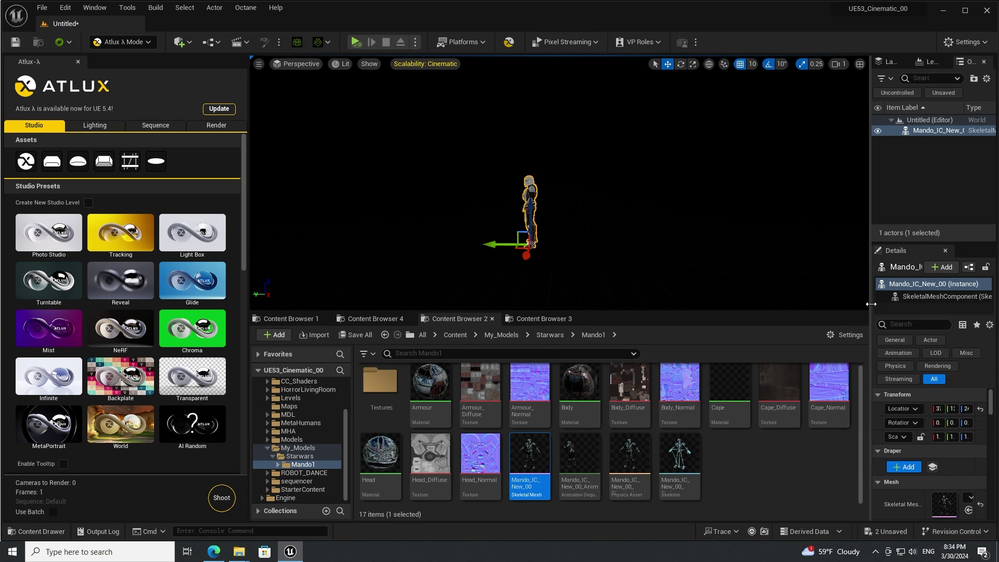
Step: Reset the Mando_IC_New_00 character's location to 0, 0, 0 and frame it from the front
left_click_drag(869, 304, 793, 313)
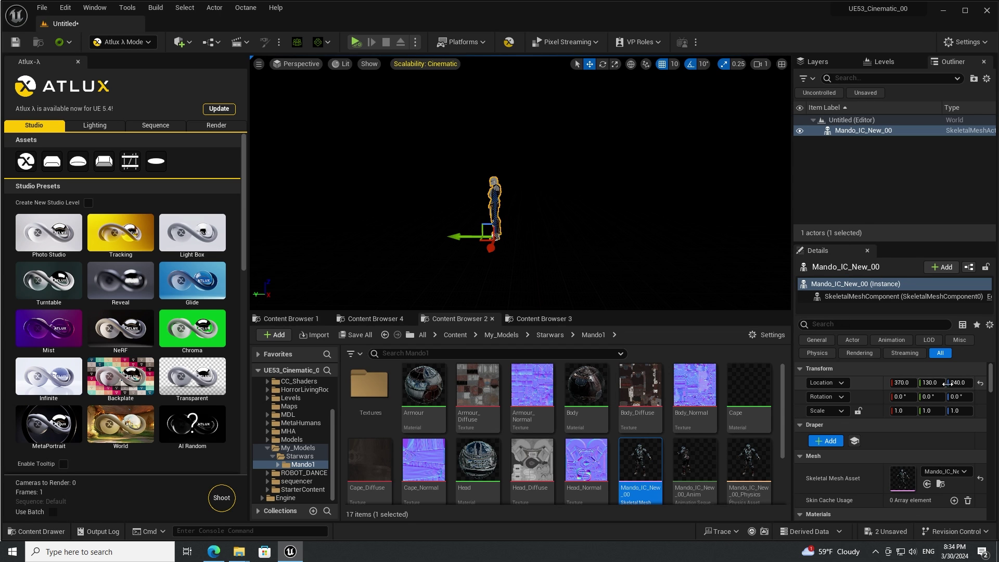
left_click(981, 385)
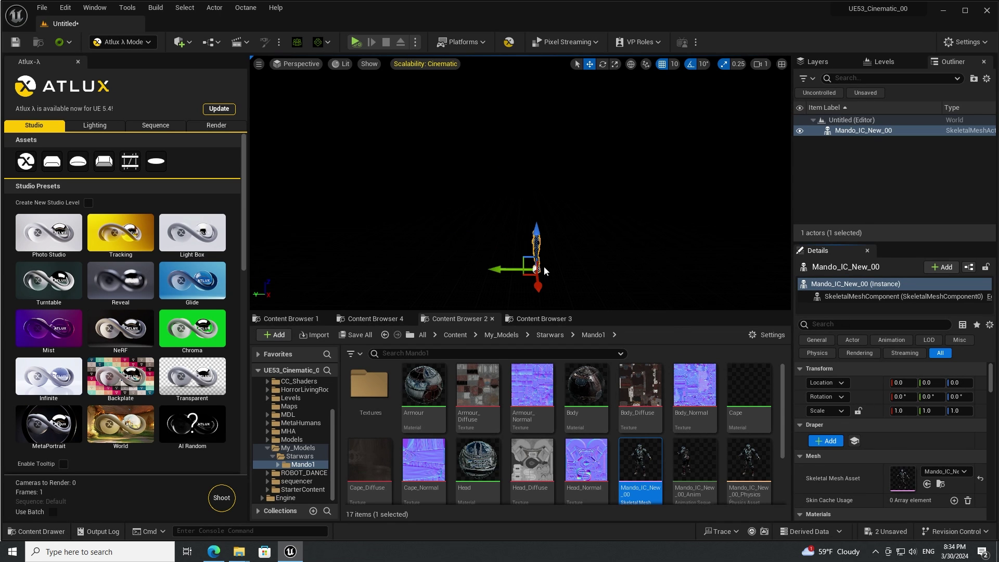
scroll(543, 259, "up", 4)
right_click_drag(567, 229, 573, 292)
scroll(565, 219, "up", 4)
left_click_drag(627, 213, 602, 203, "alt")
right_click_drag(602, 204, 598, 166)
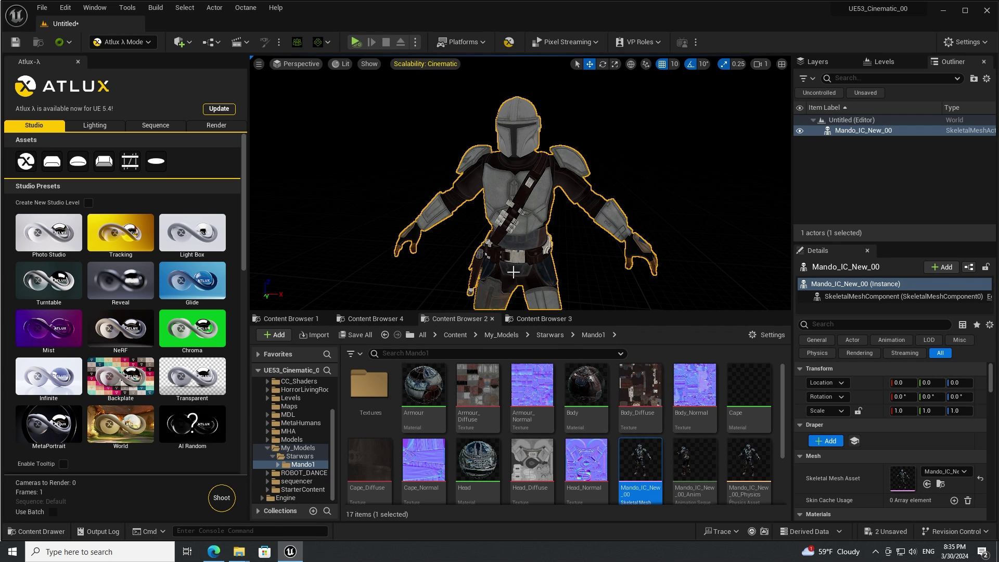
Step: Apply the Photo Studio preset around the character and view its softboxes up close
left_click(49, 235)
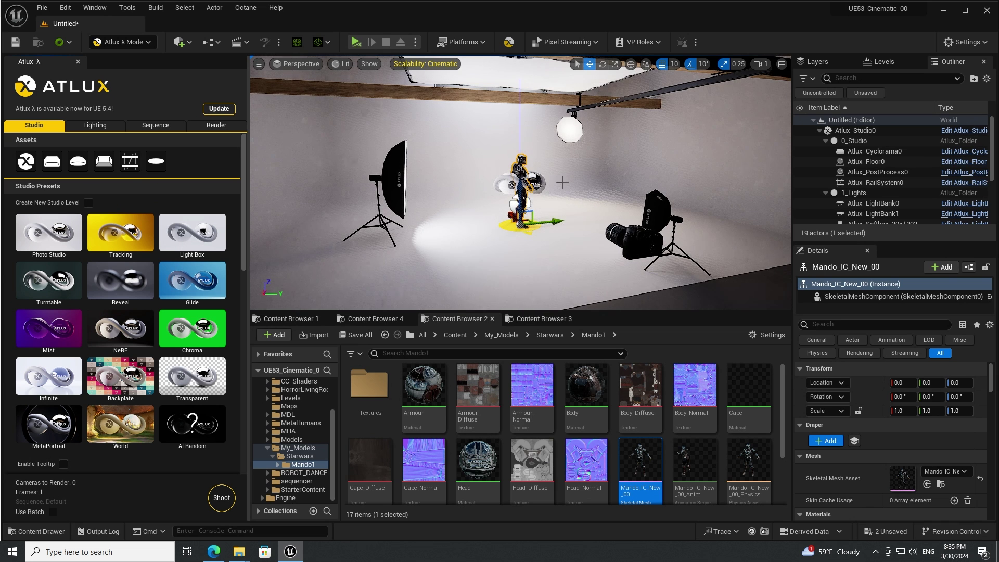
scroll(571, 213, "up", 4)
right_click_drag(571, 214, 602, 207)
key("a")
key("d")
middle_click_drag(602, 214, 390, 205)
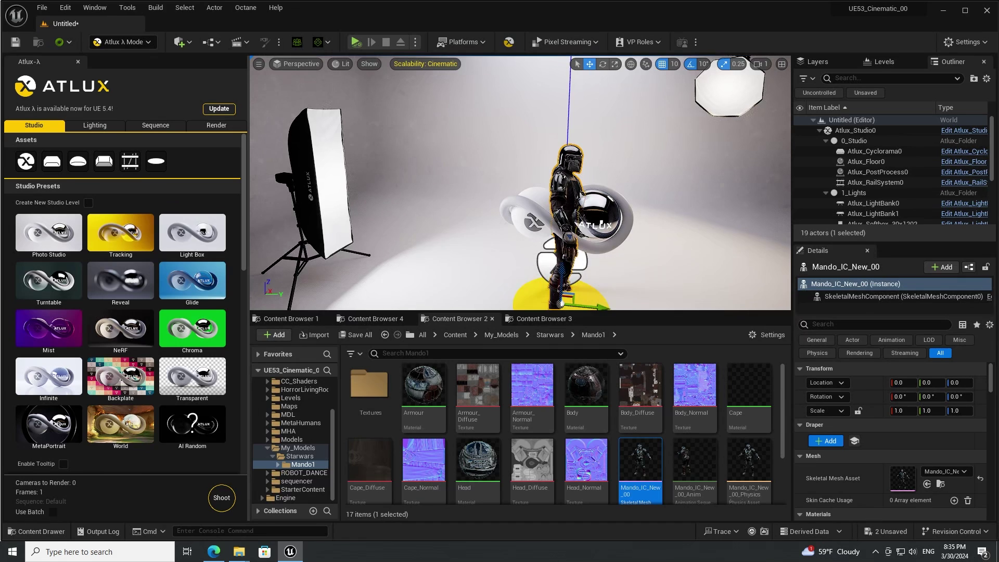
Step: Move the tall 30x120 softbox toward the character to -195 on Y and activate the Rotate tool
left_click(311, 178)
left_click_drag(368, 185, 417, 195)
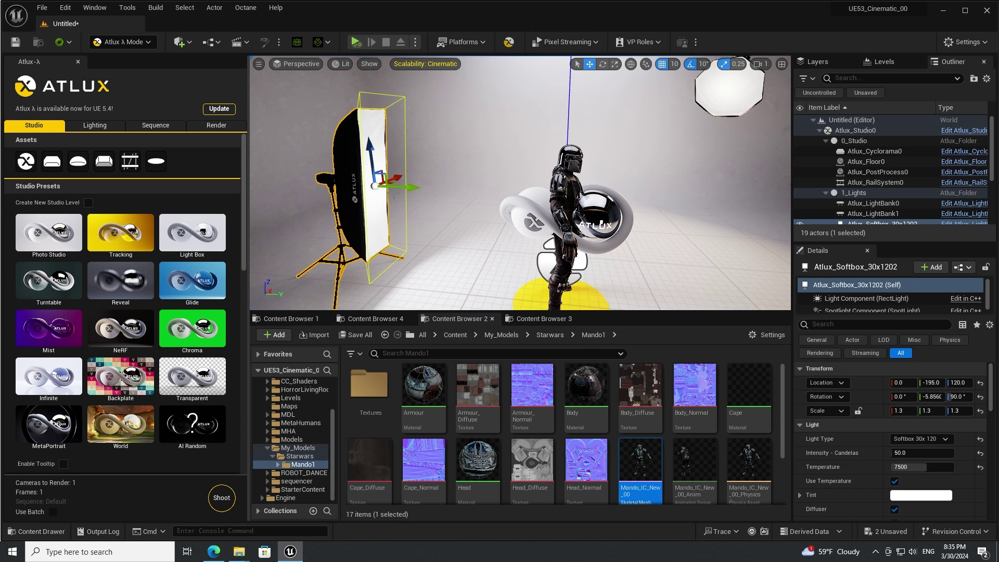
key("e")
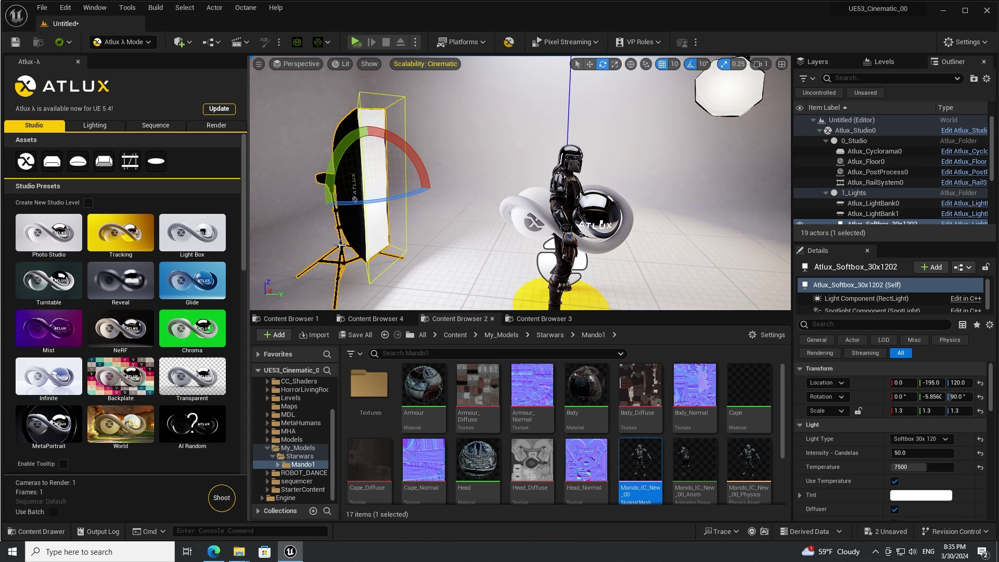
Step: Select the octagonal 70x70 softbox and review its light and actor tracking properties
left_click(696, 136)
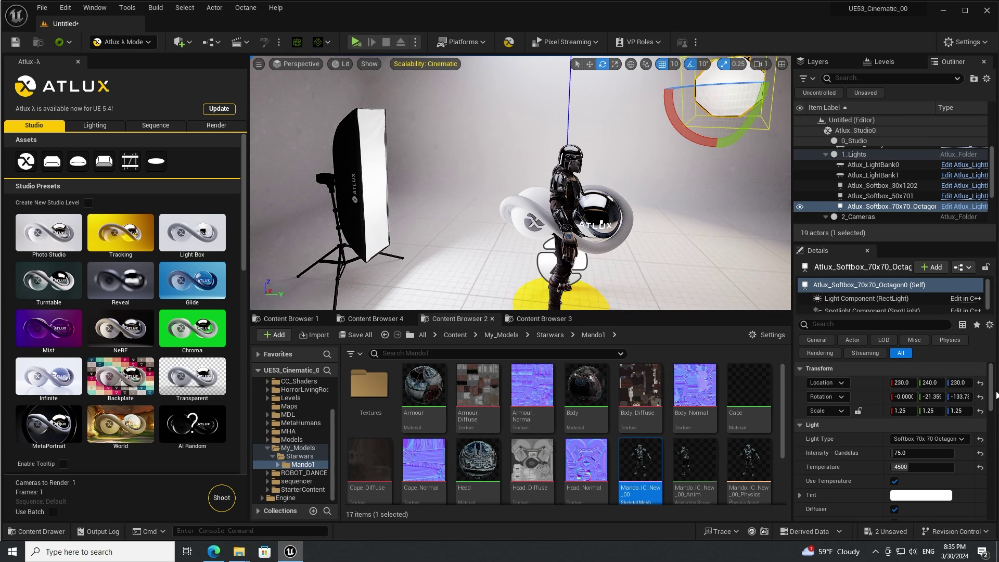
scroll(995, 411, "down", 10)
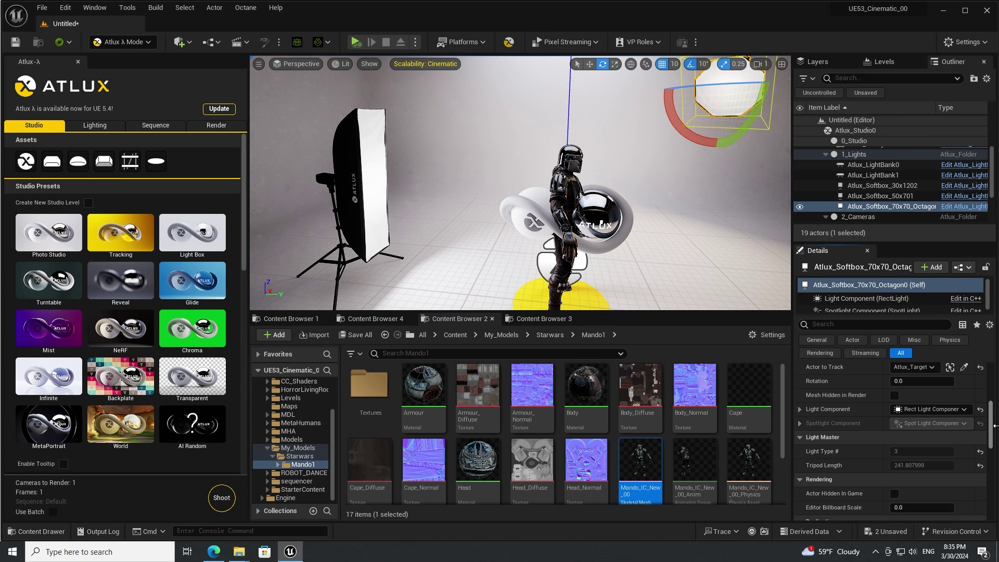
scroll(995, 426, "up", 10)
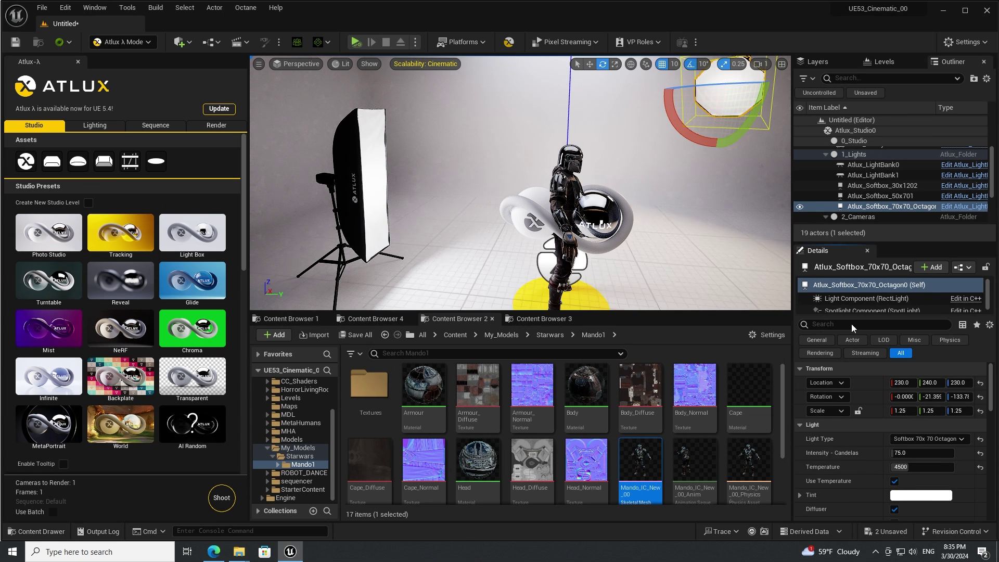
right_click_drag(584, 223, 616, 217)
middle_click_drag(510, 243, 522, 273)
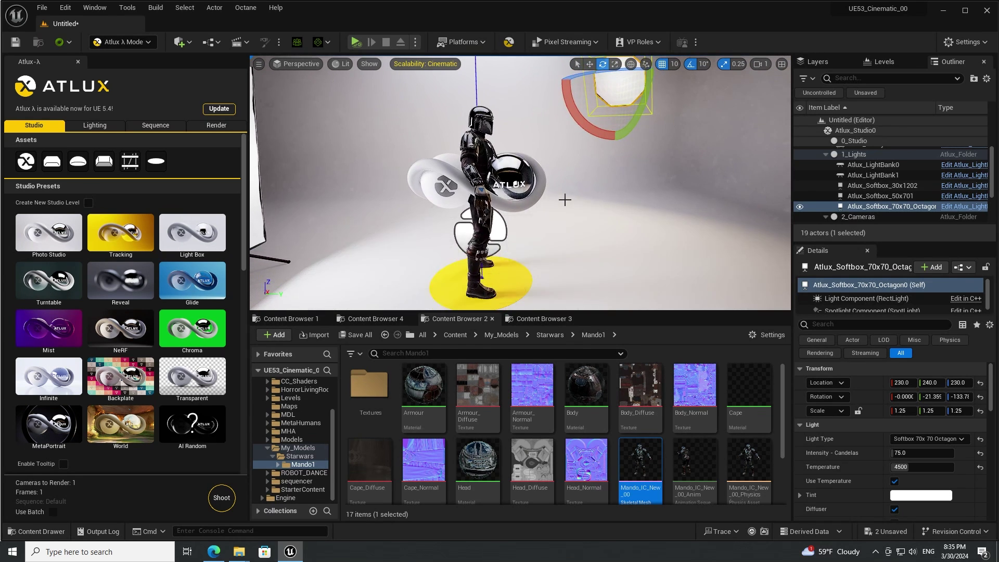
Step: Look through the studio's actor hierarchy and select Atlux_Target0 to examine its position in the scene
scroll(572, 205, "up", 3)
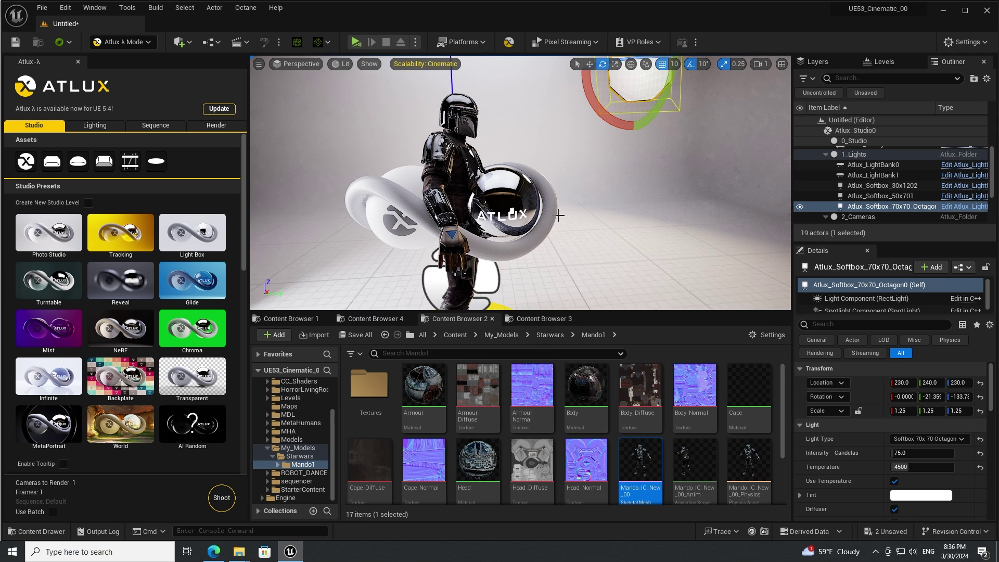
scroll(904, 197, "up", 3)
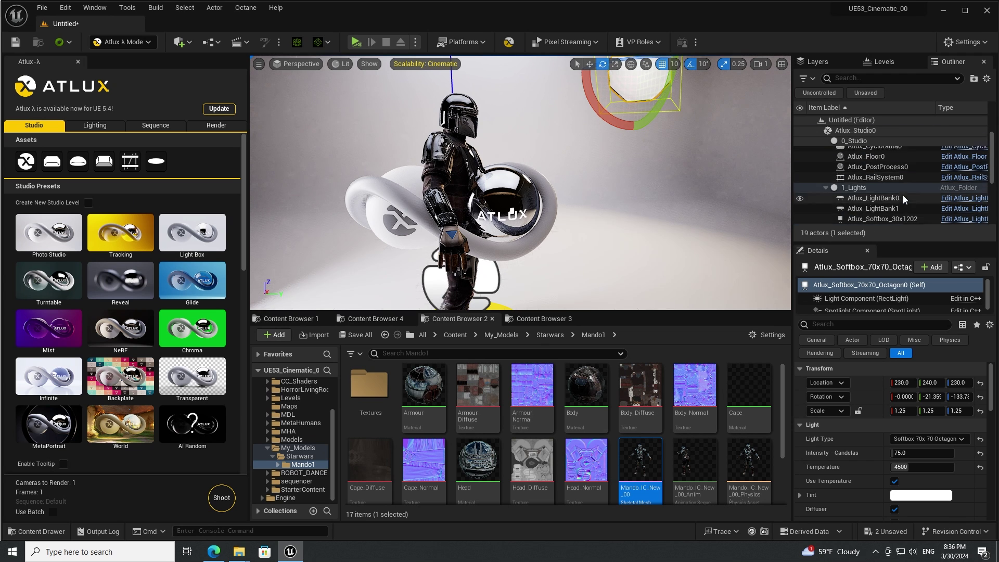
scroll(904, 196, "down", 4)
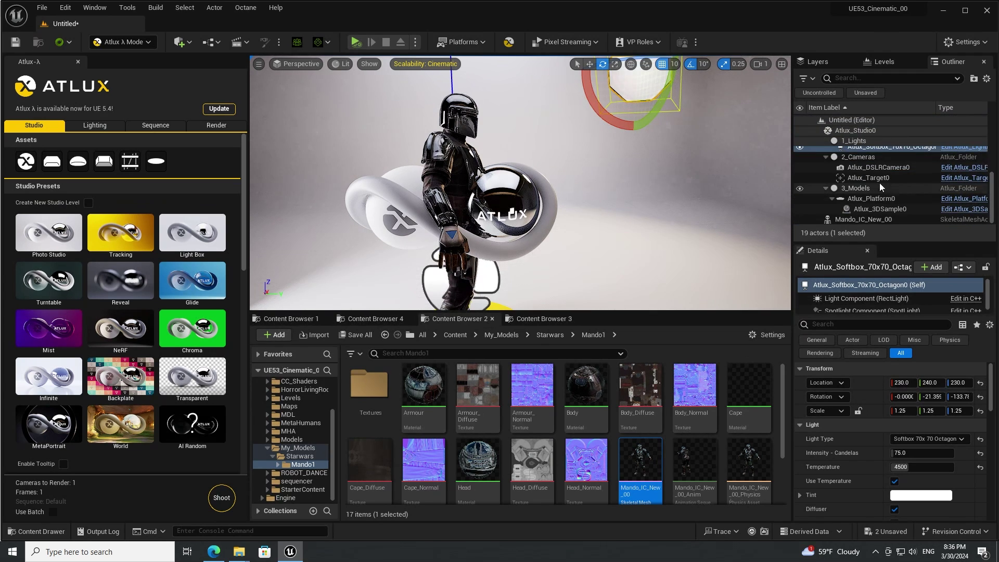
left_click(875, 179)
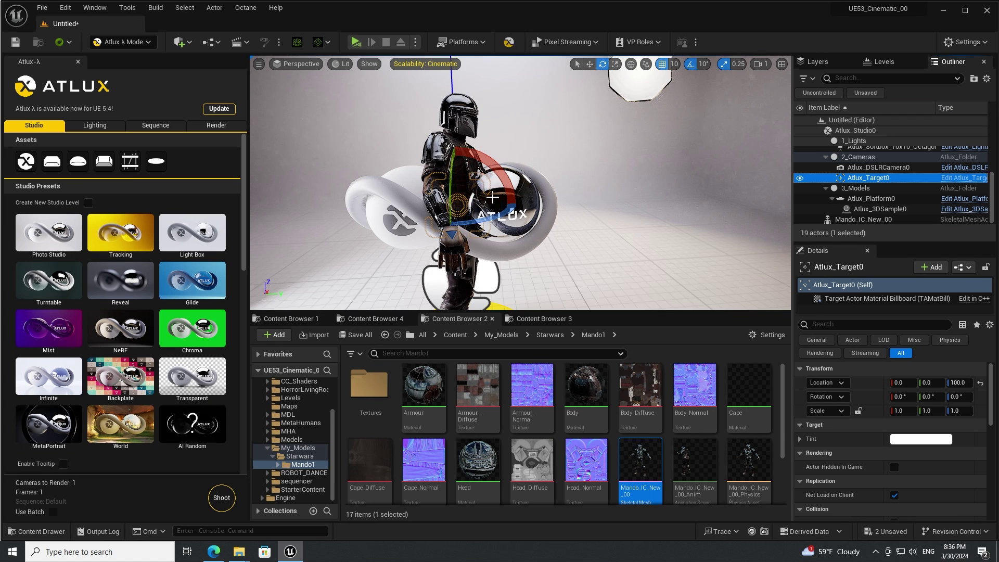
right_click_drag(598, 202, 591, 228)
right_click_drag(477, 157, 475, 138)
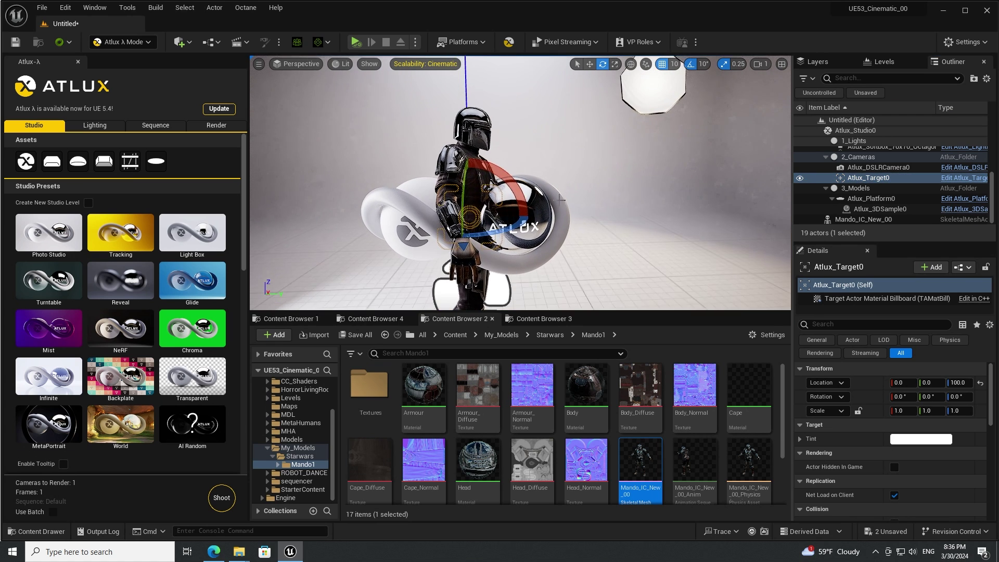
Step: Select the Mando_IC_New_00 character and lower its Z location to -44
left_click(470, 123)
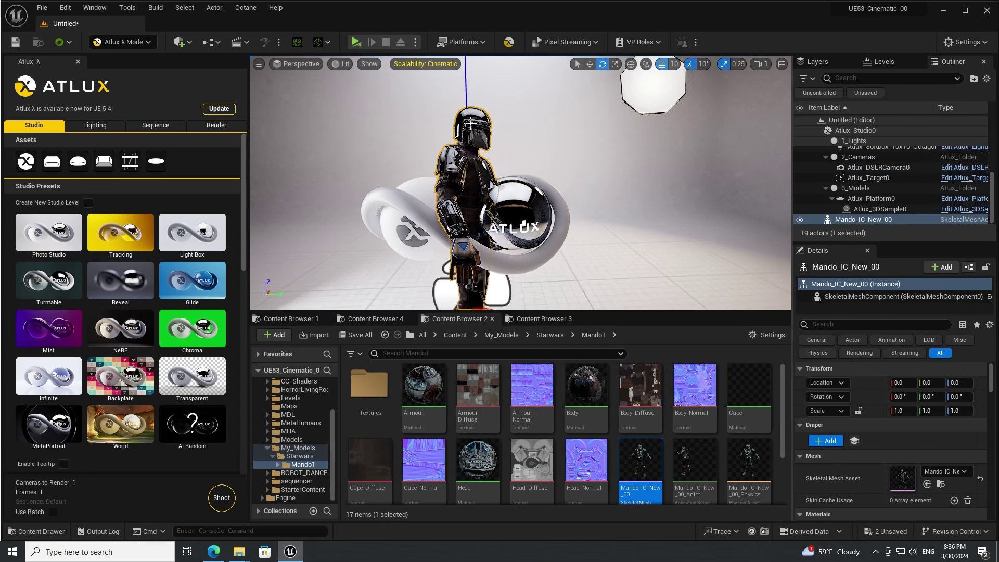
key("w")
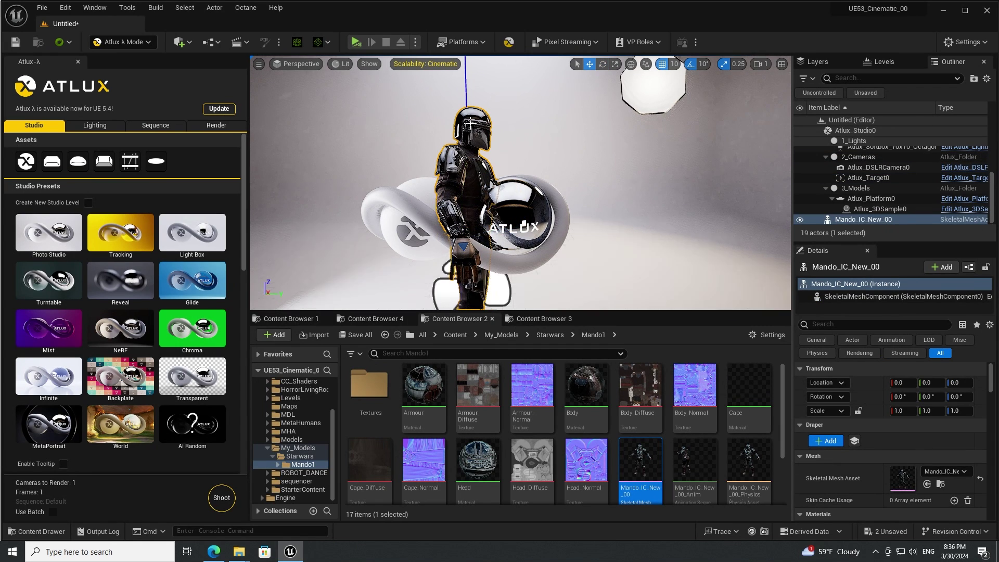
left_click(958, 382)
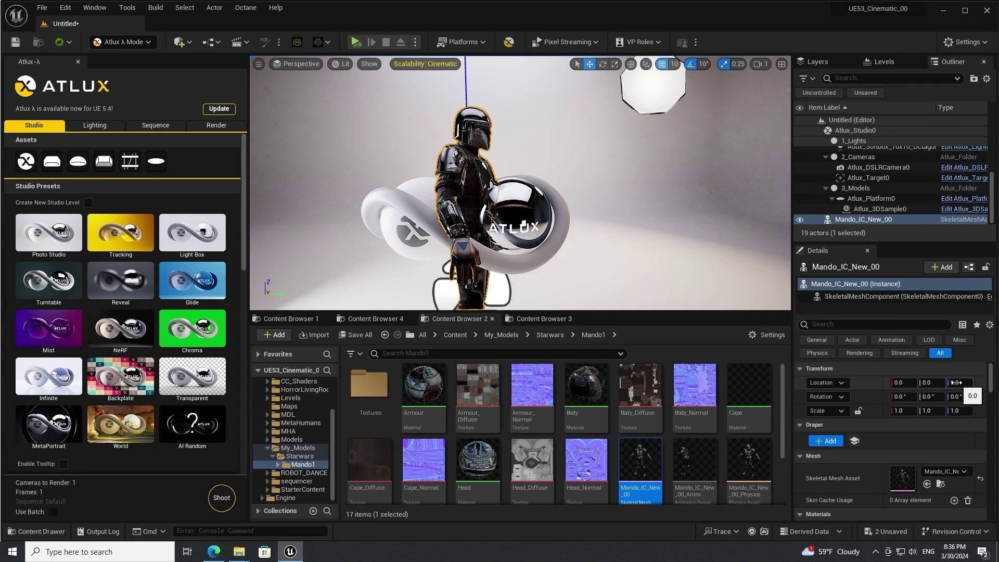
type("3")
key("Return")
left_click_drag(959, 383, 920, 382)
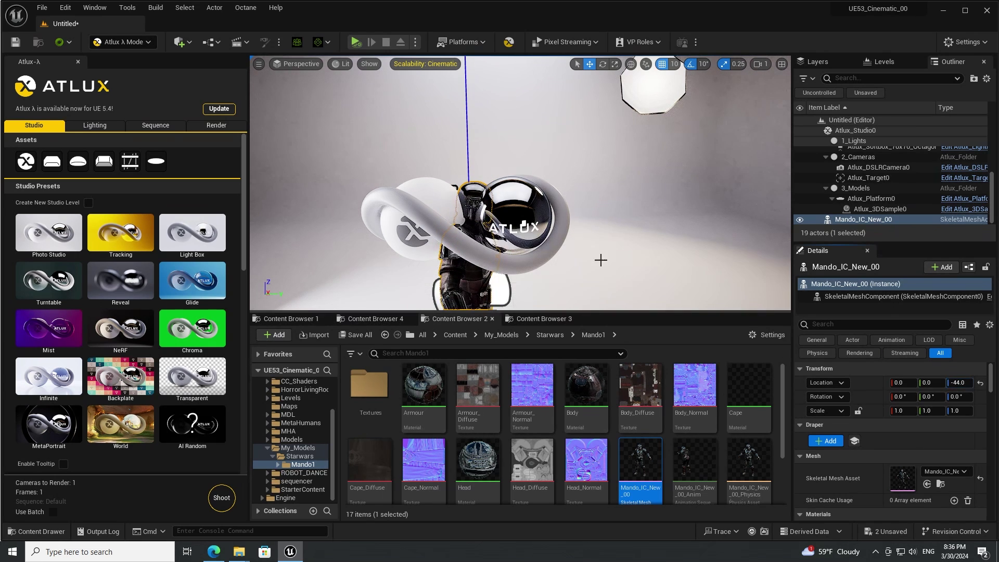
Step: Hide the Atlux_3DSample0 logo model that overlaps the character in the studio
left_click(557, 238)
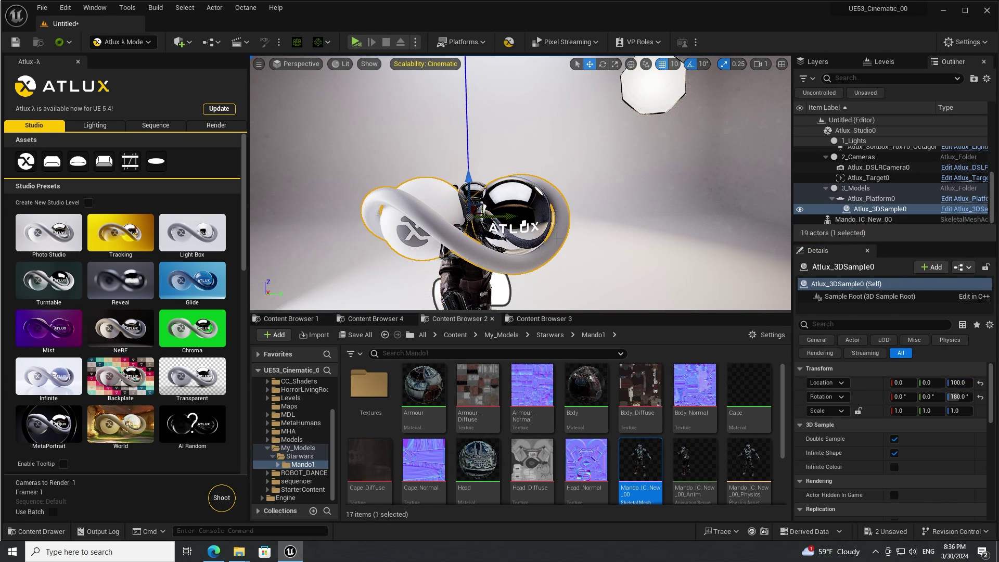
left_click(799, 209)
right_click_drag(589, 232, 627, 208)
right_click(636, 214)
scroll(636, 215, "down", 3)
left_click(565, 198)
scroll(624, 192, "down", 5)
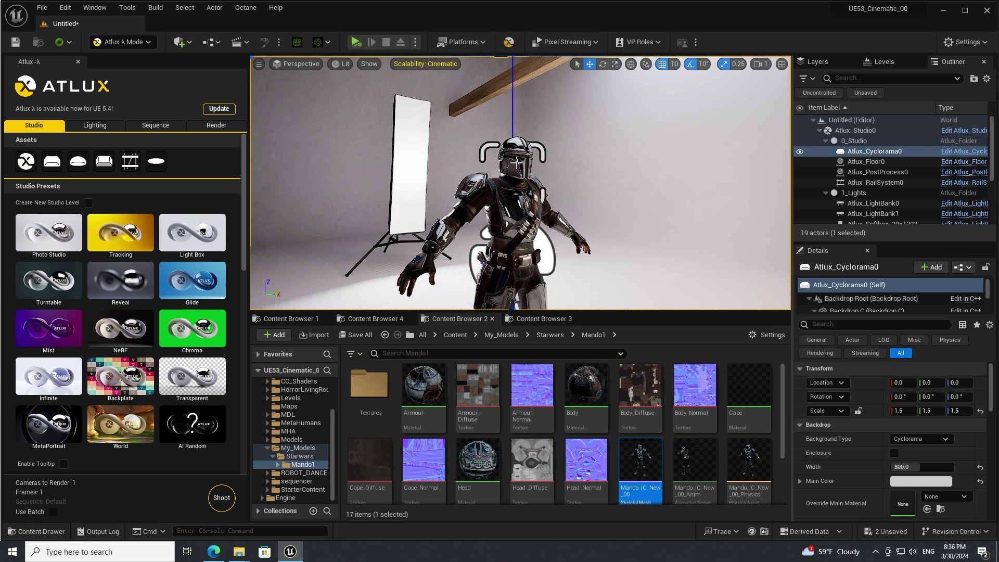
Step: Check the Atlux_DSLRCamera0 view, exit it, and rotate the Mando_IC_New_00 character 90° about Z to face the camera
left_click(308, 64)
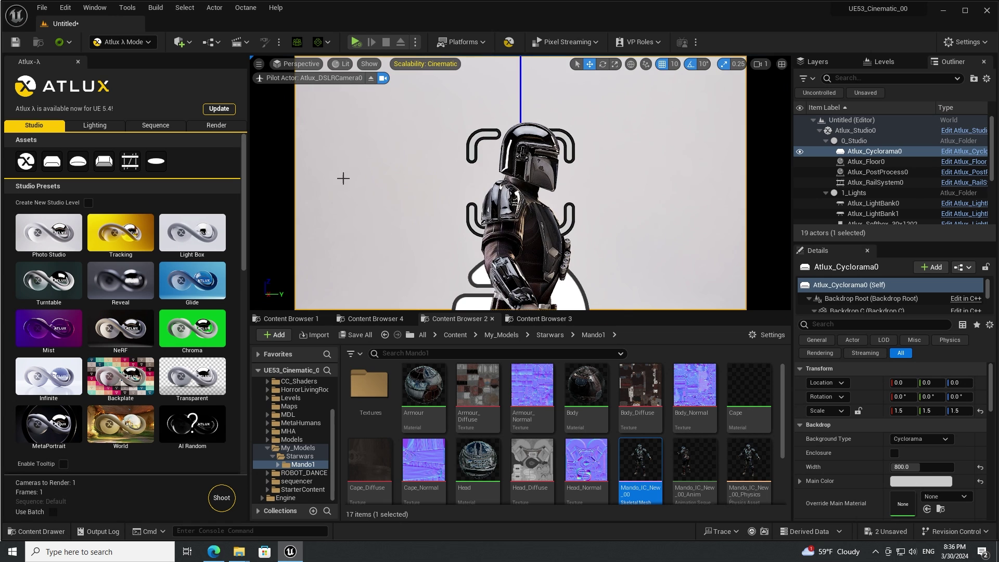
left_click(531, 156)
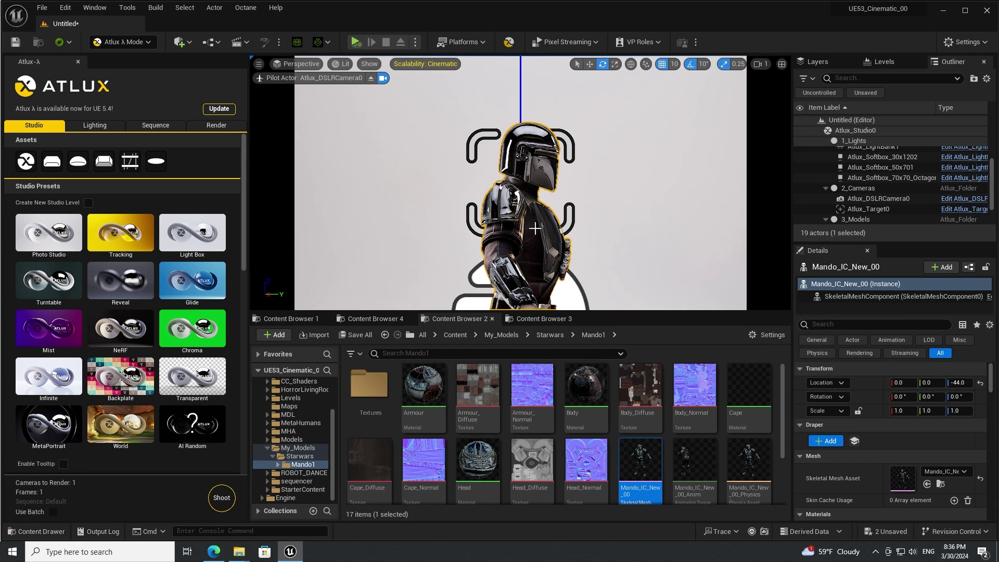
left_click(370, 79)
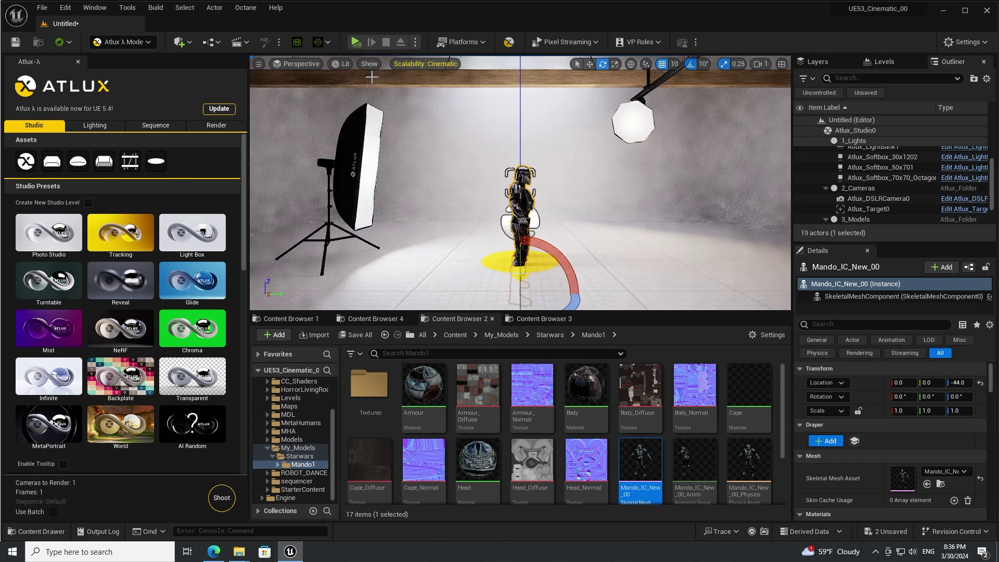
mouse_move(573, 303)
left_mouse_down()
mouse_move(580, 290)
mouse_move(572, 304)
left_mouse_up()
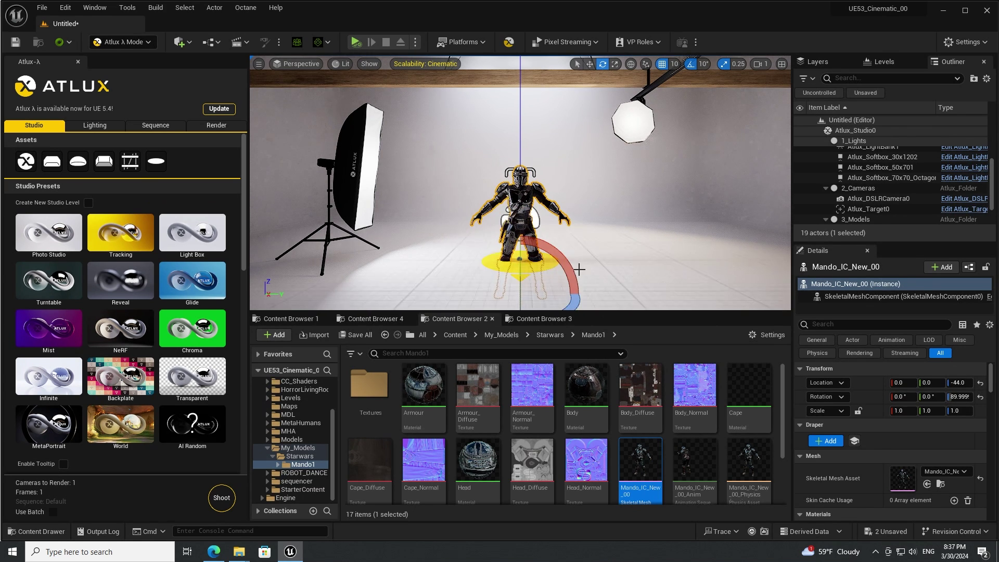
Step: Reduce the viewport's horizontal field of view to about 10.8 and frame the character's helmet and shoulders
right_click_drag(567, 230, 564, 245)
key("w")
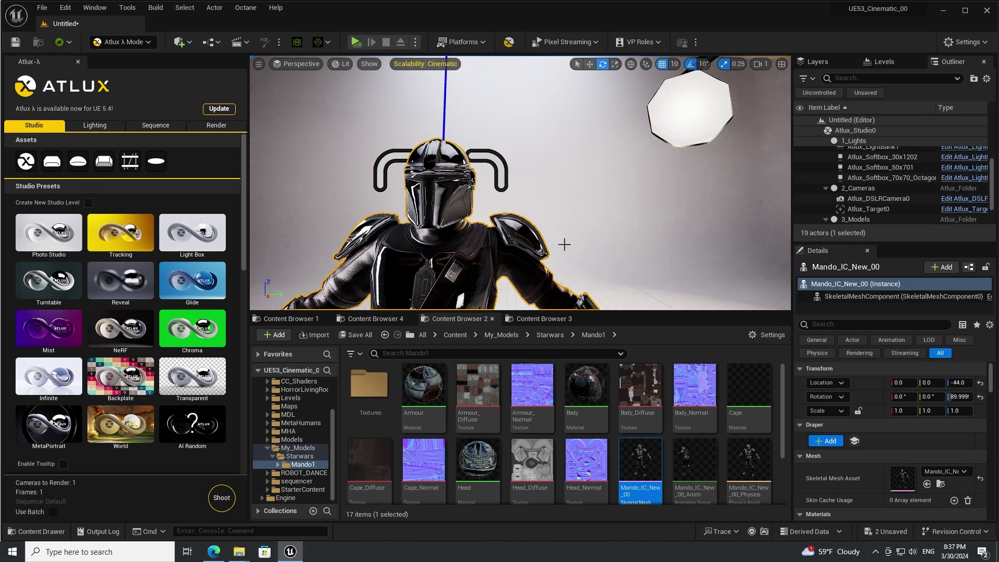
middle_click_drag(564, 245, 615, 247)
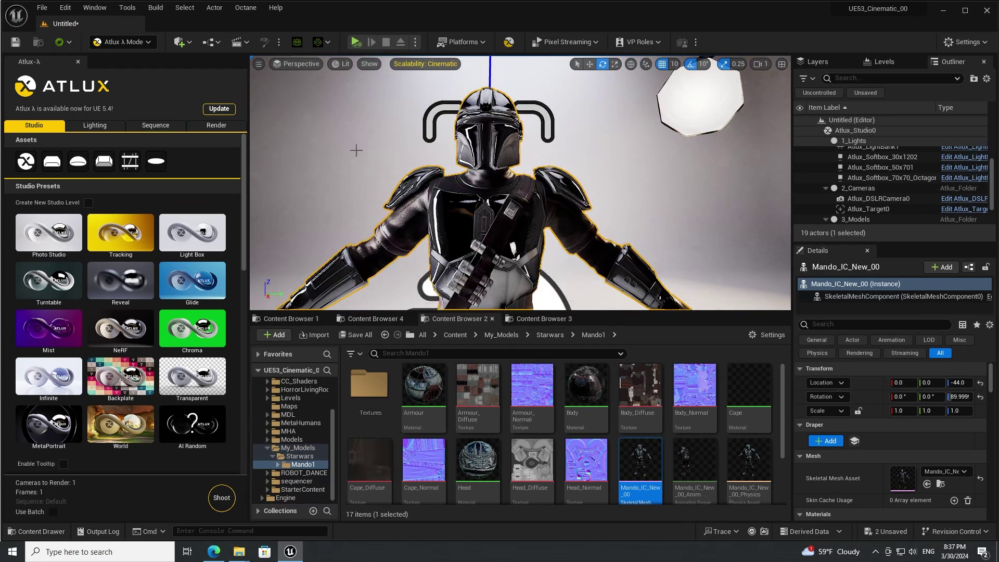
left_click(258, 64)
left_click_drag(354, 163, 309, 163)
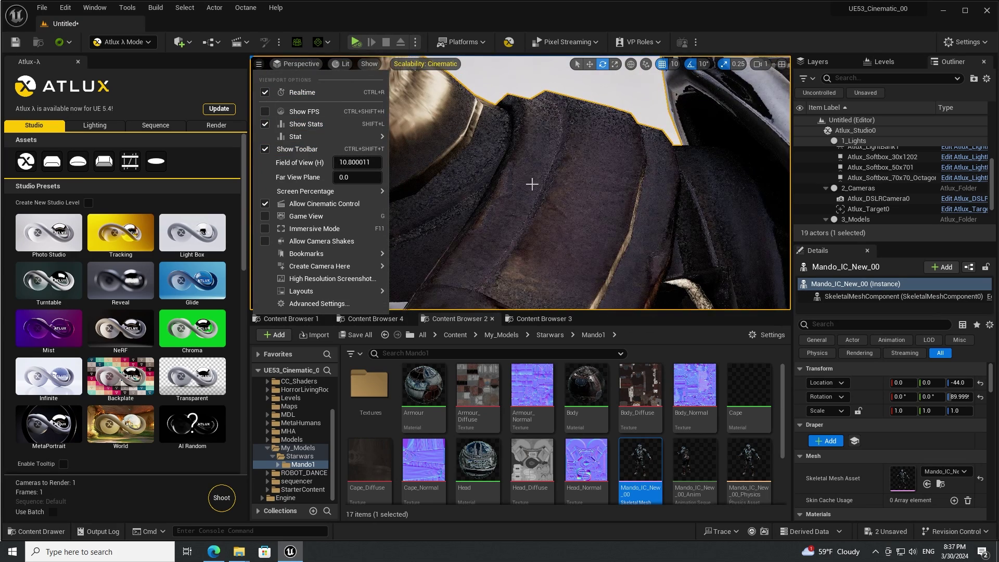
scroll(532, 184, "down", 12)
middle_click_drag(553, 190, 551, 254)
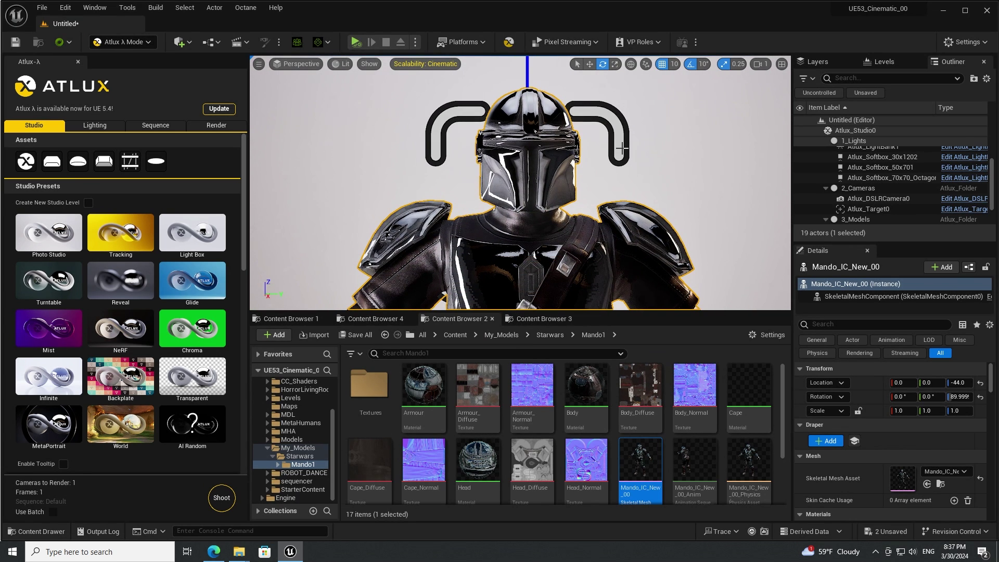
Step: Turn on Game View to hide the editor overlays and enlarge the viewport around the character's upper body
key("g")
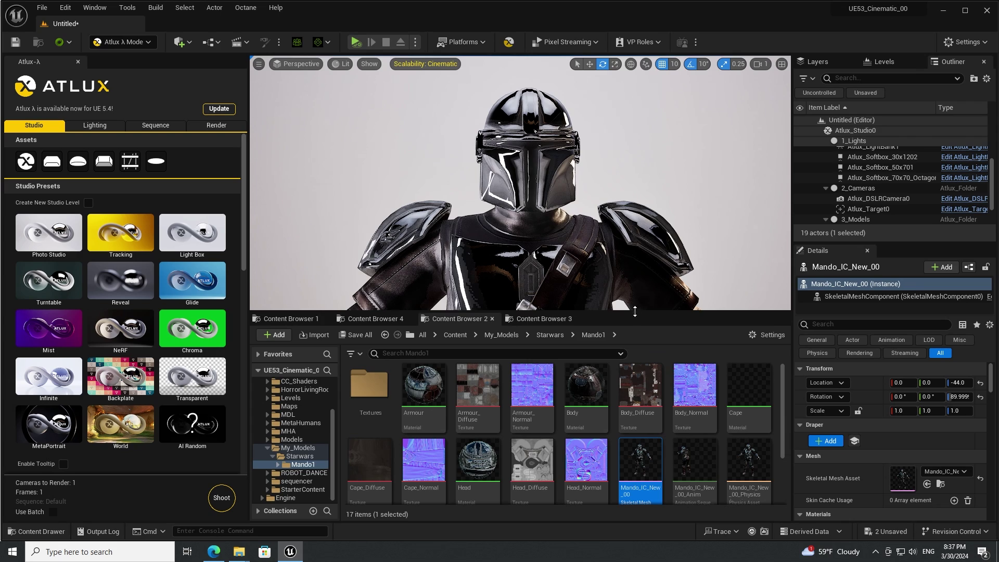
left_click_drag(635, 311, 649, 448)
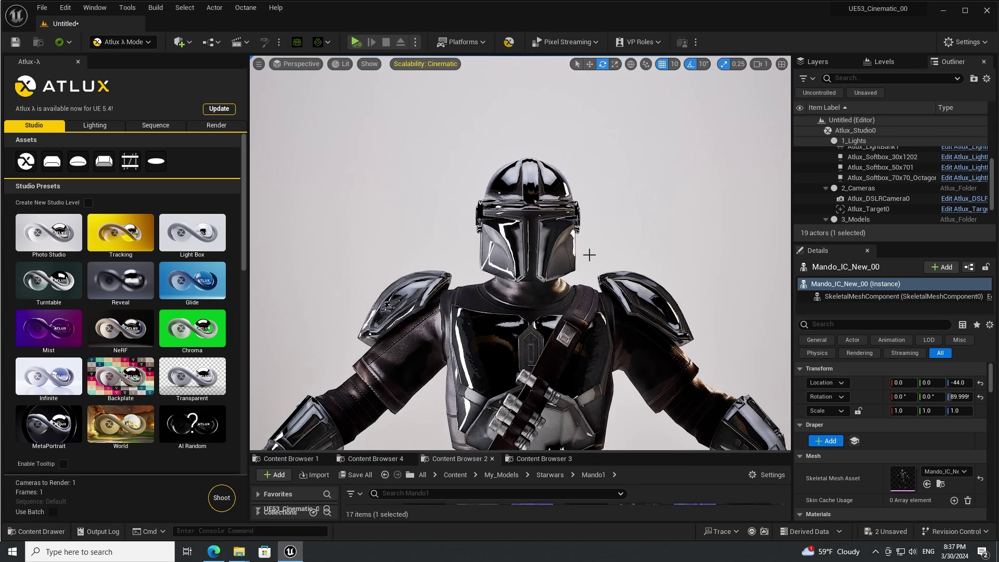
middle_click_drag(590, 255, 611, 341)
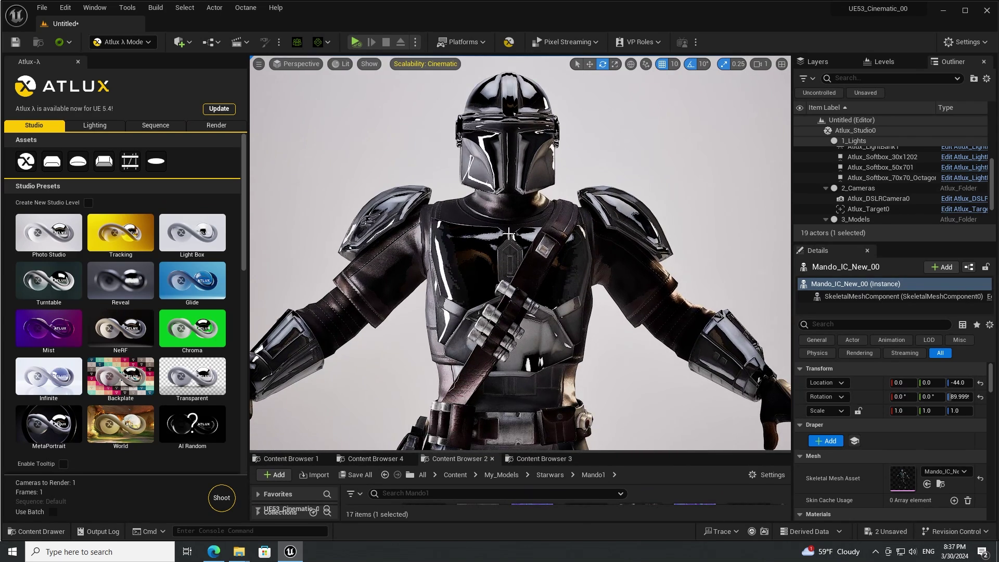
Step: View the scene through Atlux_DSLRCamera0 and shrink the viewport to make room for the content area below it
left_click(302, 63)
left_click(331, 180)
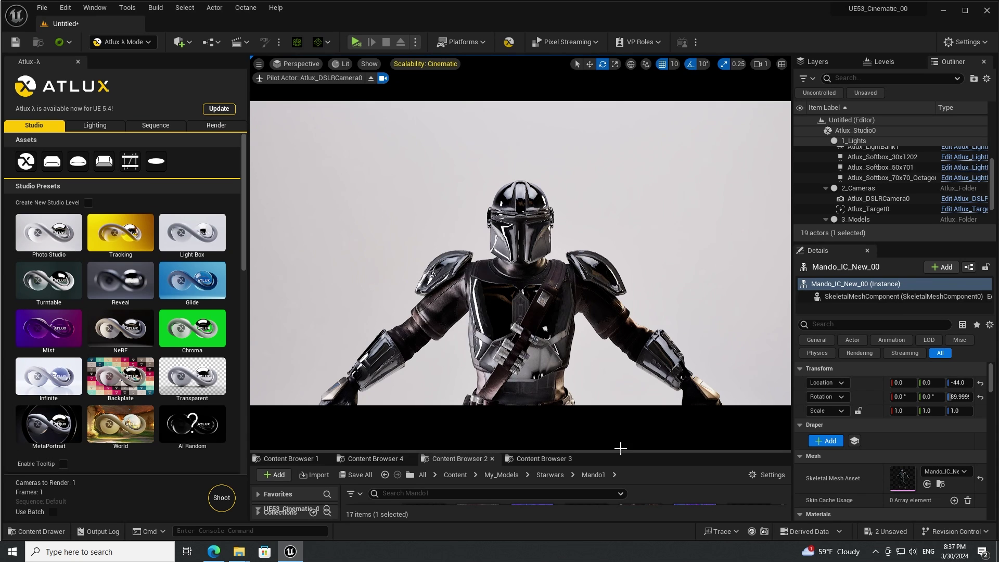
left_click_drag(621, 451, 623, 343)
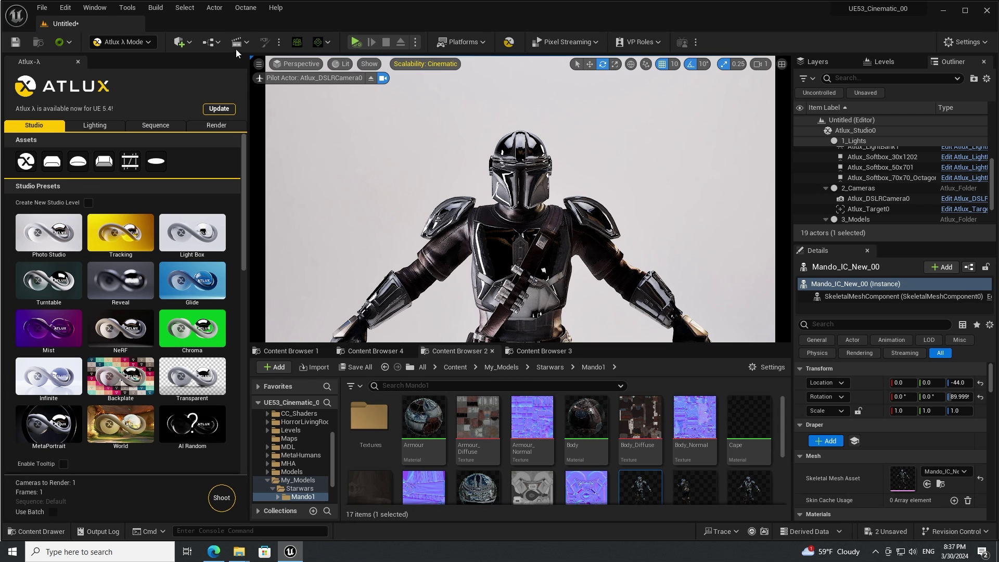
Step: Add a level sequence named Demo_01, saved in the sequencer/starwars folder
left_click(246, 42)
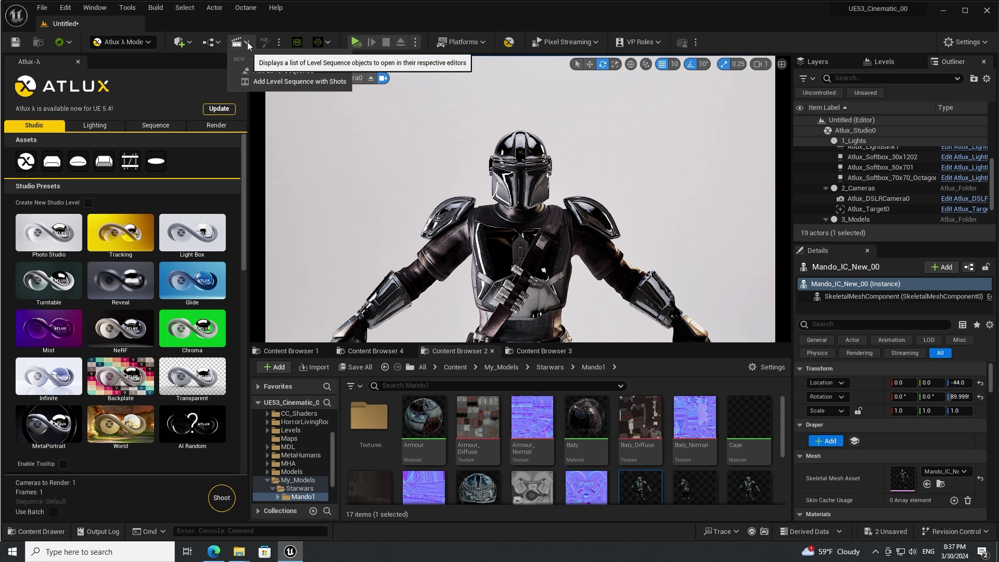
left_click(275, 72)
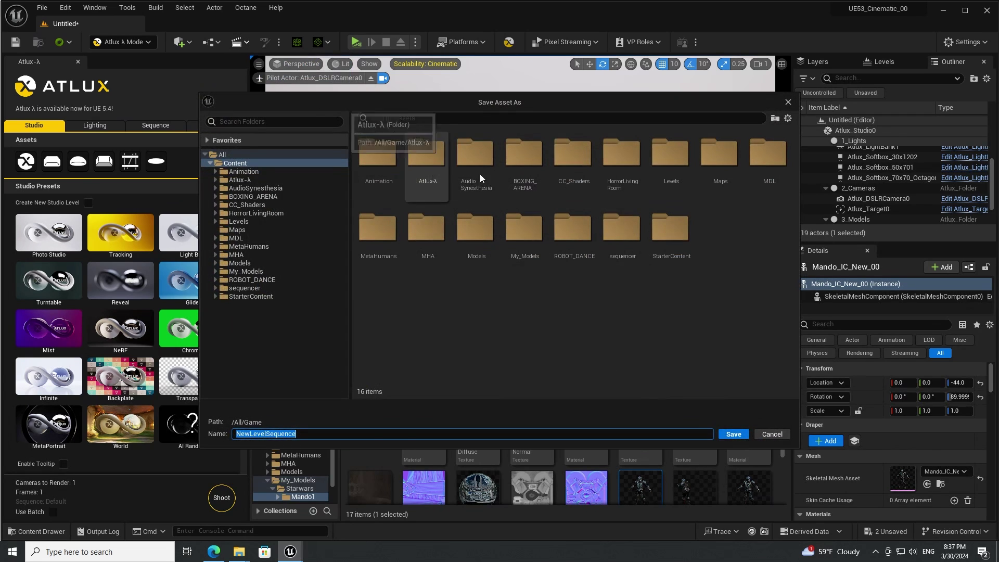
double_click(623, 232)
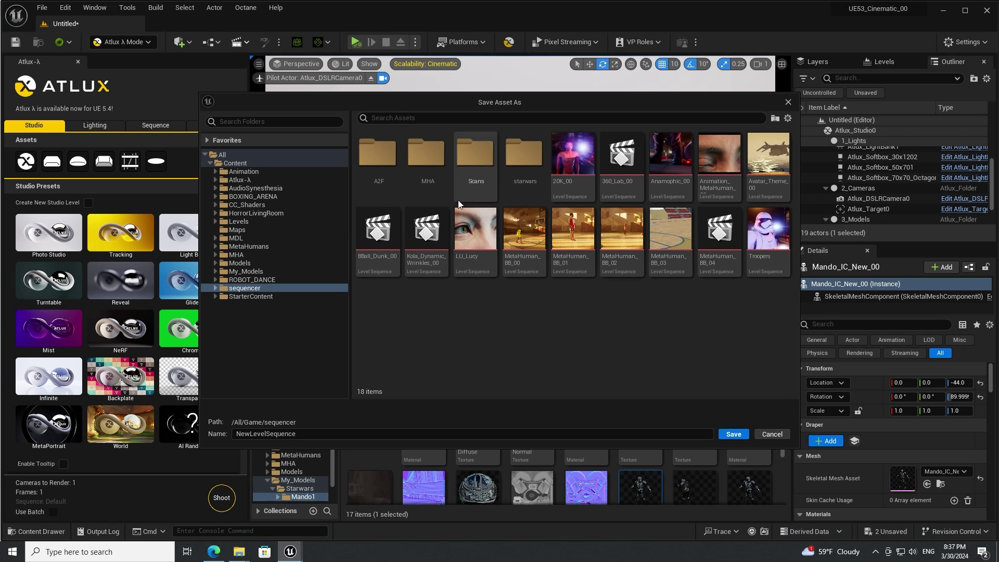
double_click(524, 158)
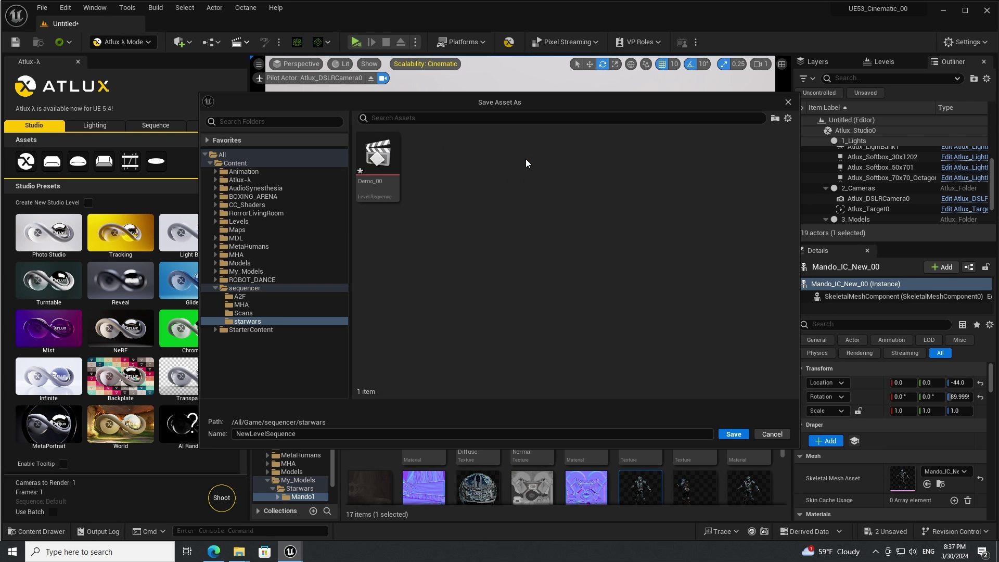
left_click(386, 178)
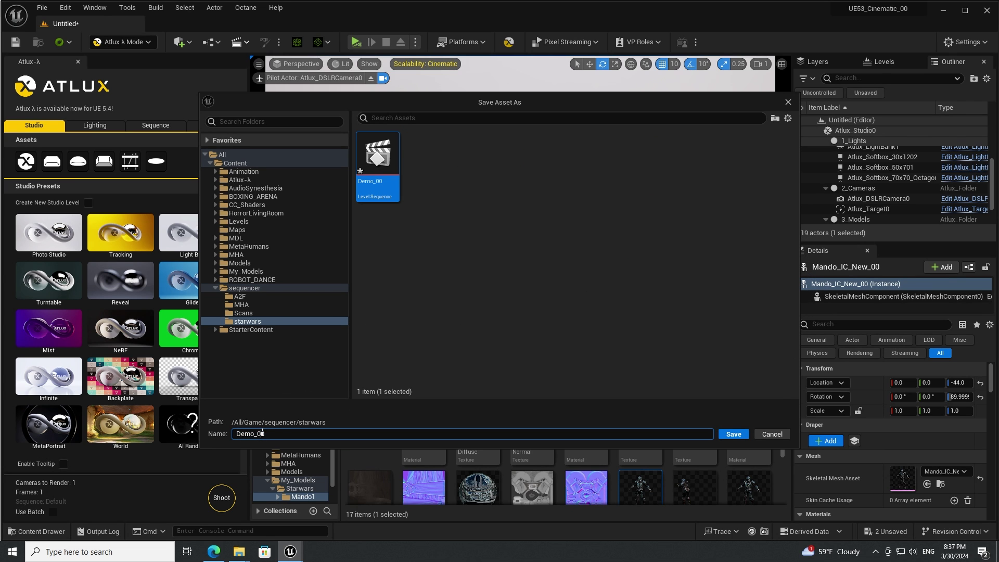
type("1")
key("Return")
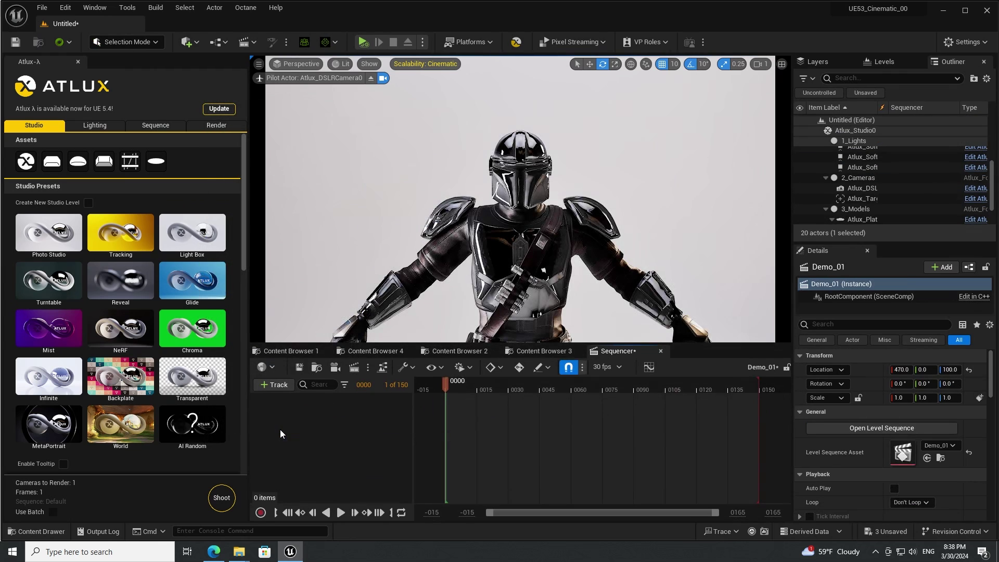
Step: Add the Mando_IC_New_00 character and Atlux_DSLRCamera0 to the Demo_01 sequence, and collapse the camera's track
left_click(535, 209)
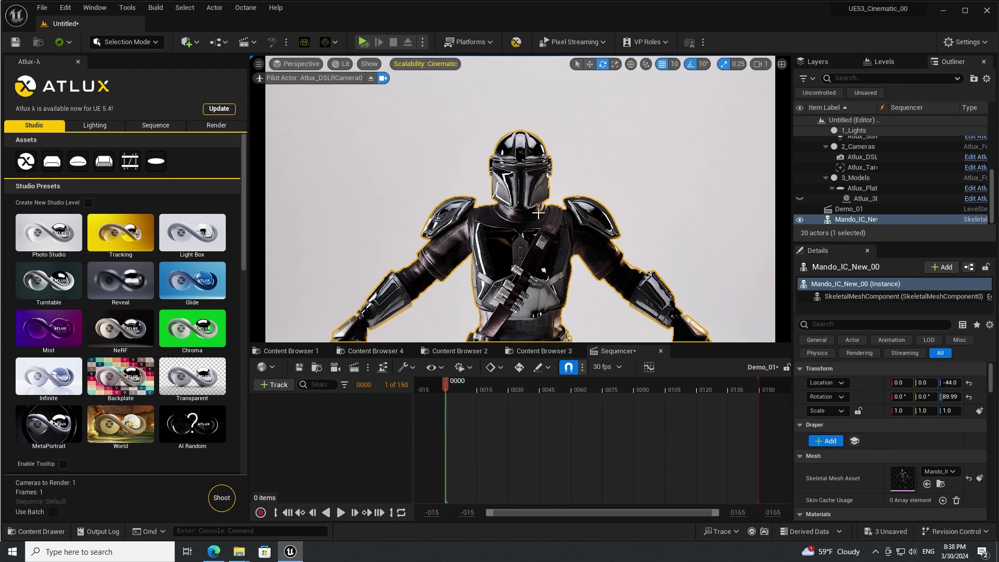
left_click_drag(856, 220, 354, 408)
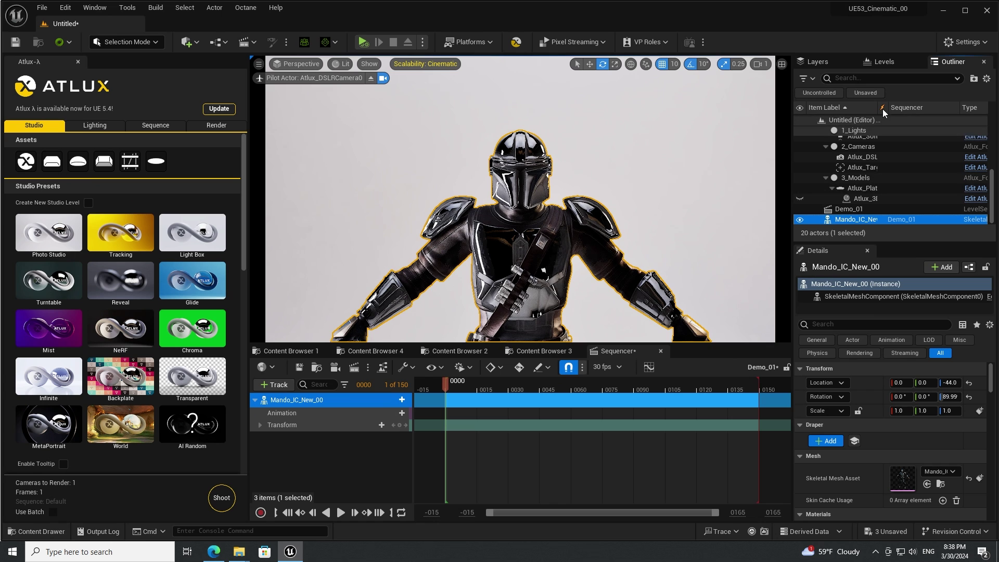
left_click_drag(878, 107, 922, 105)
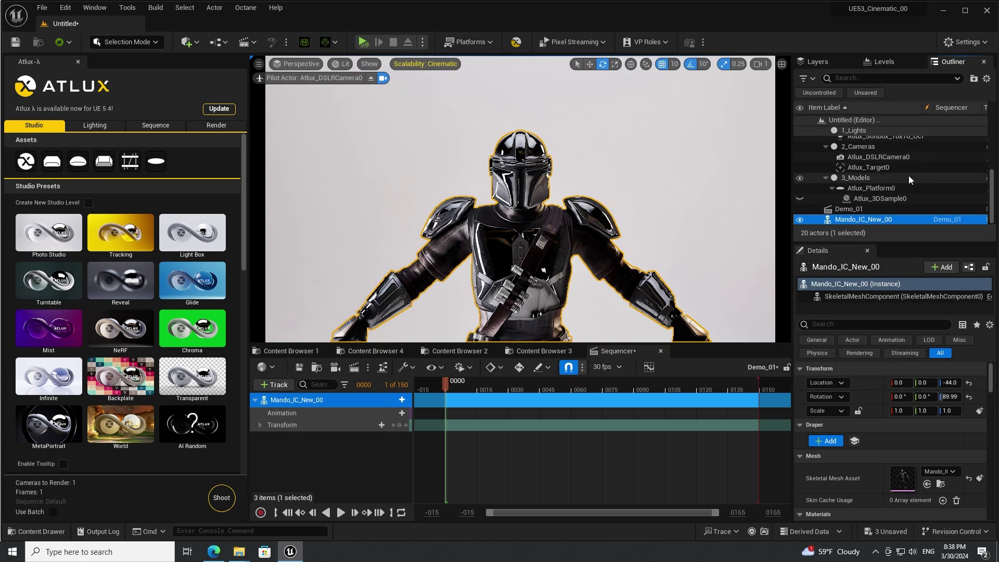
left_click(865, 157)
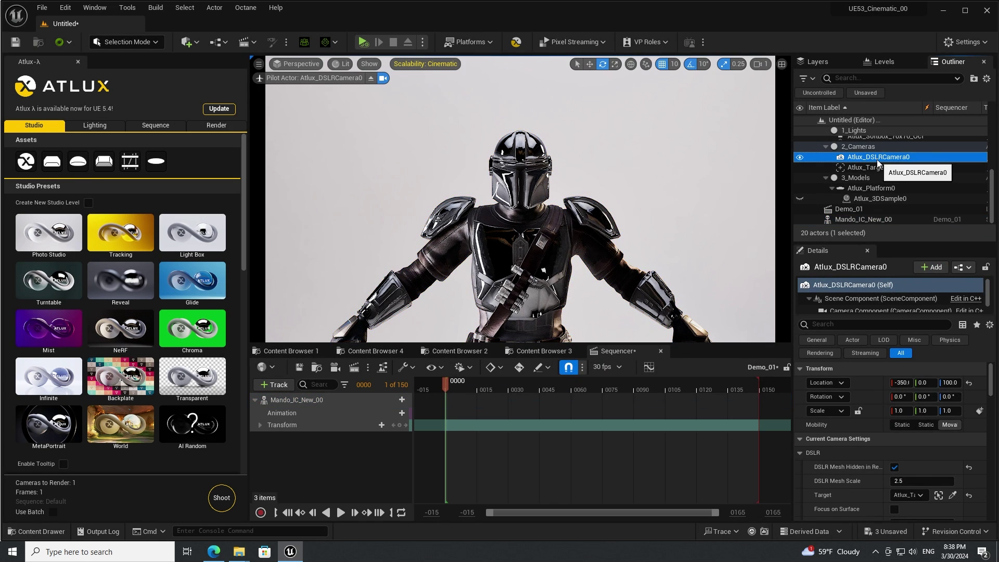
left_click_drag(858, 159, 370, 463)
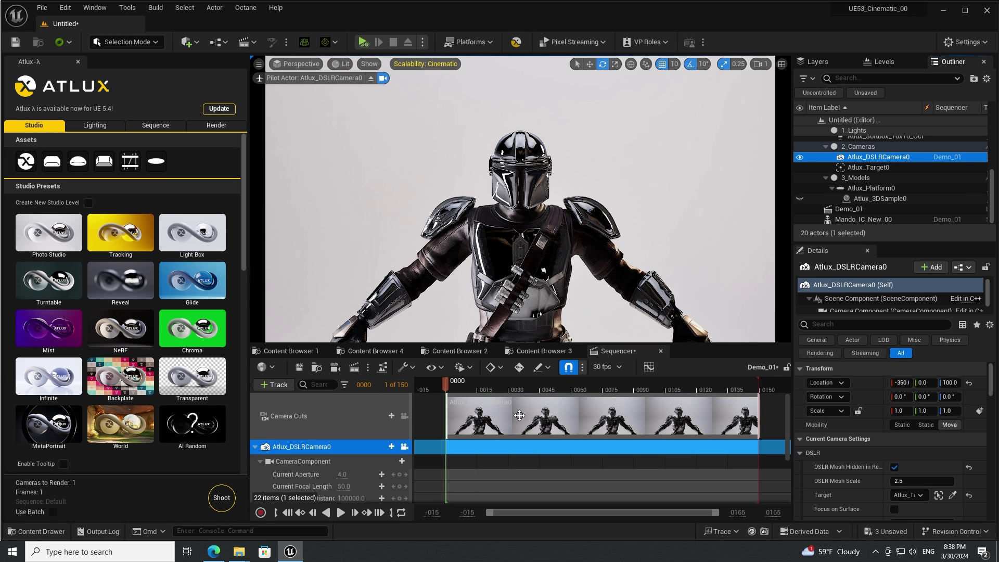
left_click(255, 447)
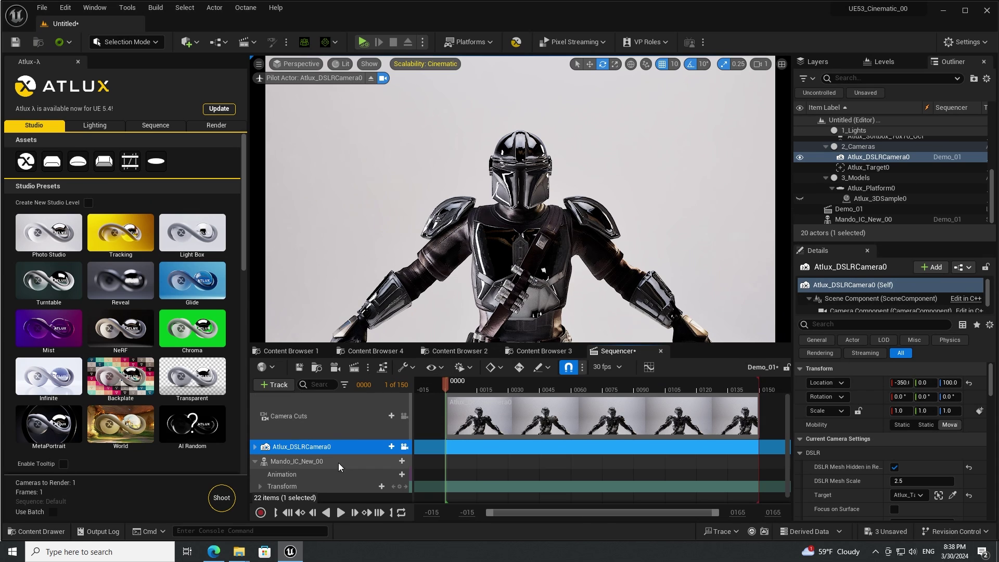
Step: Enlarge the Sequencer area and add the Mando_IC_New_00_Anim animation from Models/Characters/Starwars/Mando1 to the character's track
left_click(305, 463)
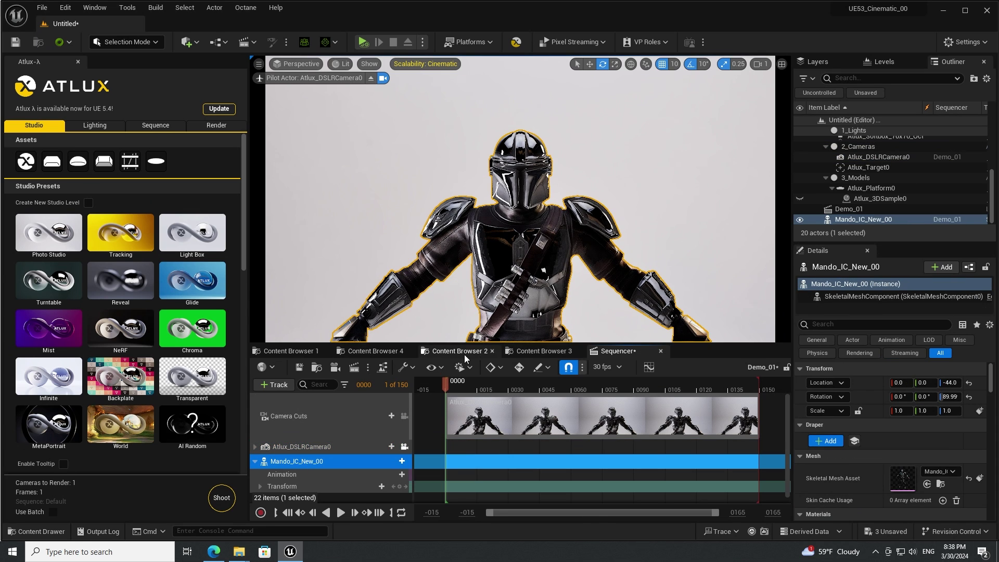
left_click_drag(462, 343, 462, 235)
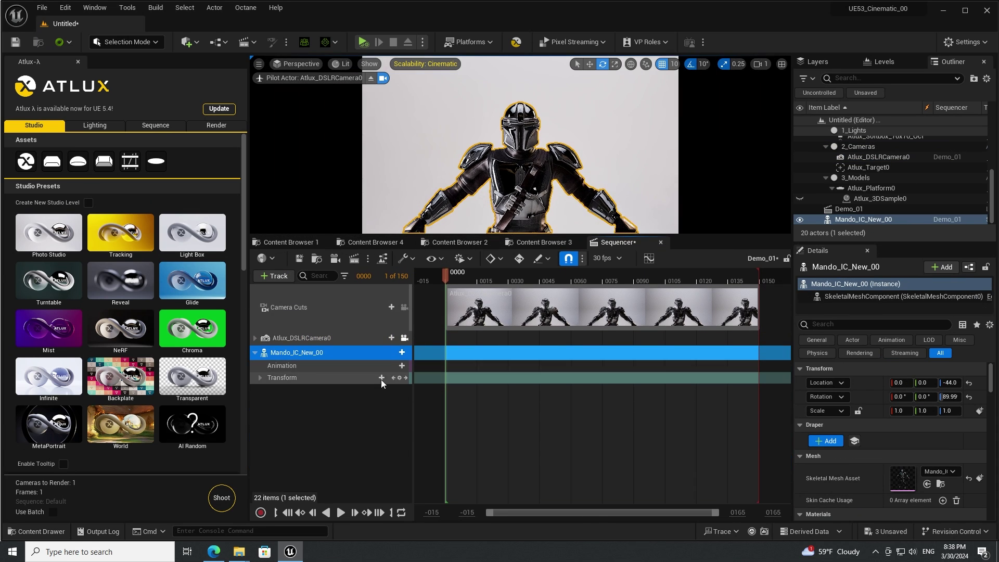
left_click(371, 426)
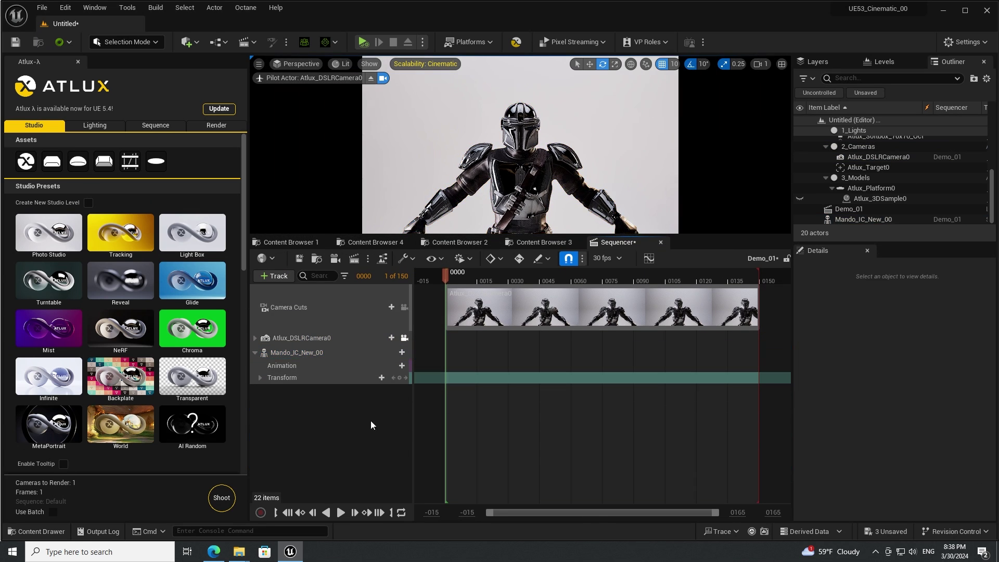
left_click(402, 366)
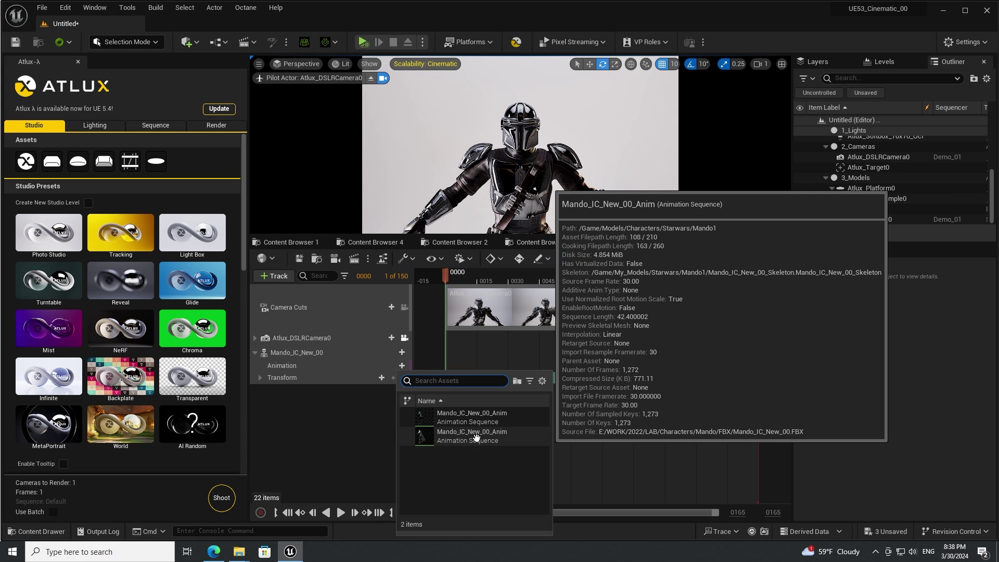
left_click(476, 436)
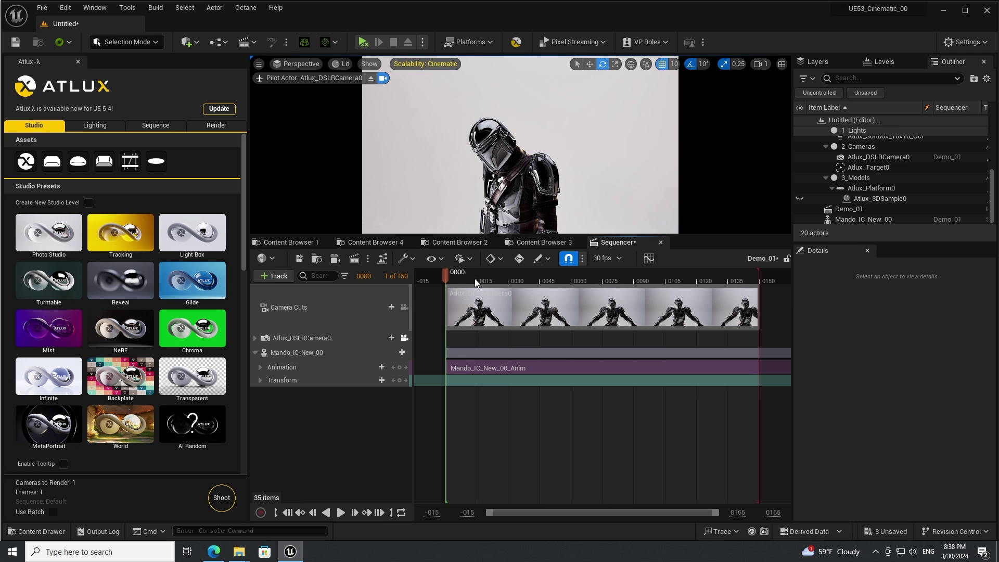
Step: Scrub the sequence to frame 112, leave the DSLR camera view, and examine more of the character's animated pose
left_click_drag(475, 279, 680, 280)
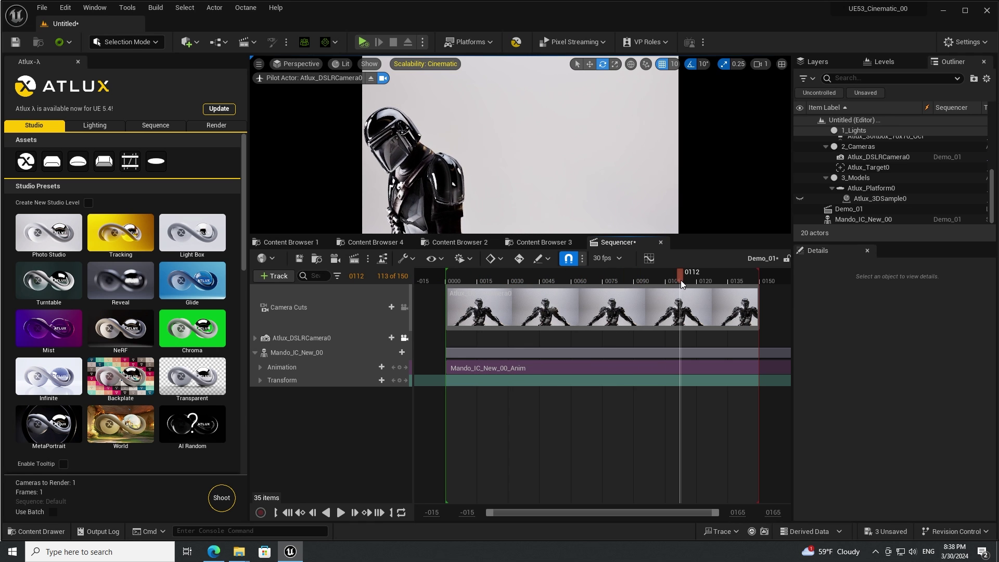
left_click(371, 78)
scroll(493, 148, "down", 10)
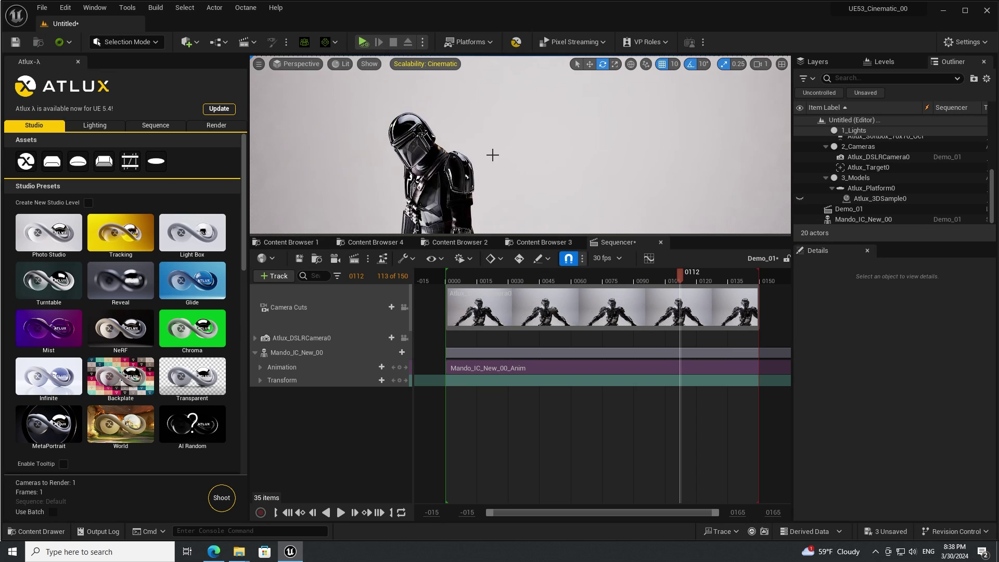
middle_click_drag(534, 148, 469, 78)
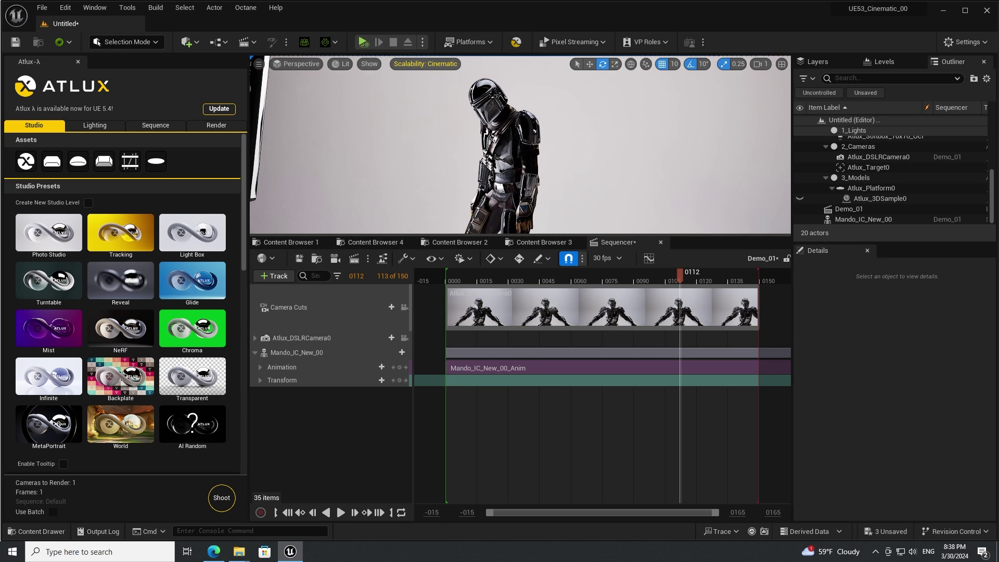
Step: Extend the timeline's view range end to 3000 and set the playback end at frame 1226, near the end of the character's animation
left_click_drag(517, 281, 742, 276)
left_click(735, 512)
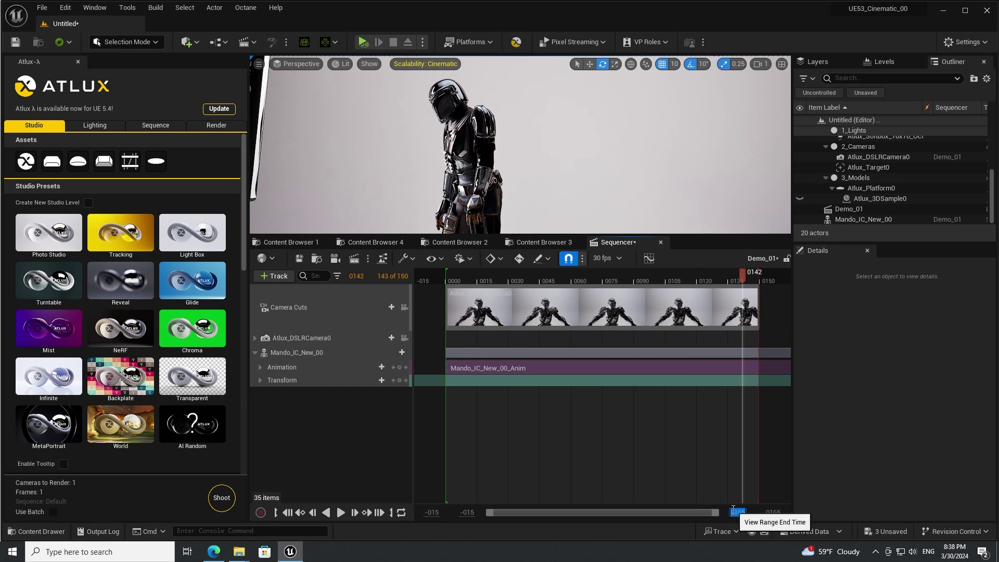
type("3000")
key("Return")
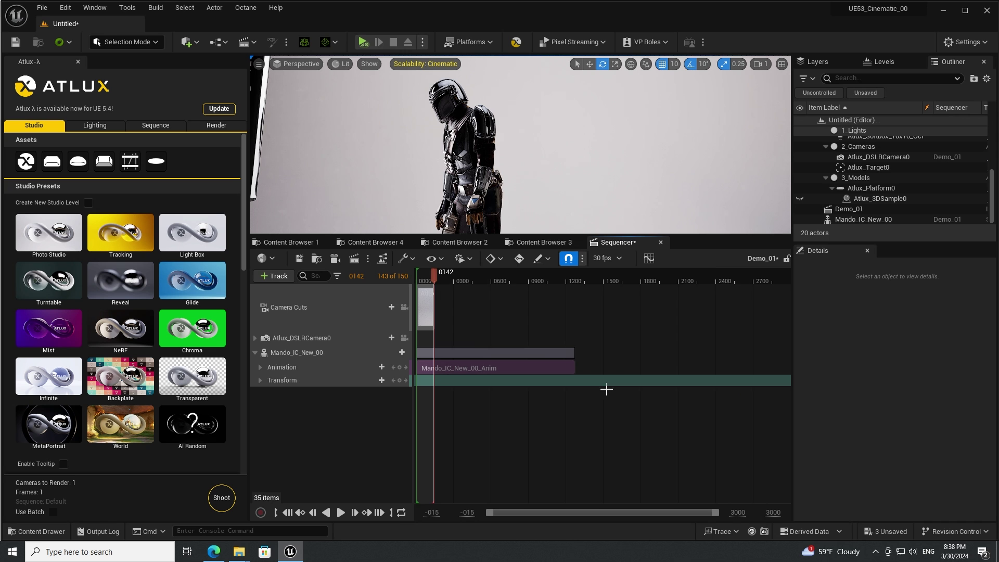
left_click(573, 281)
left_click_drag(573, 282, 570, 283)
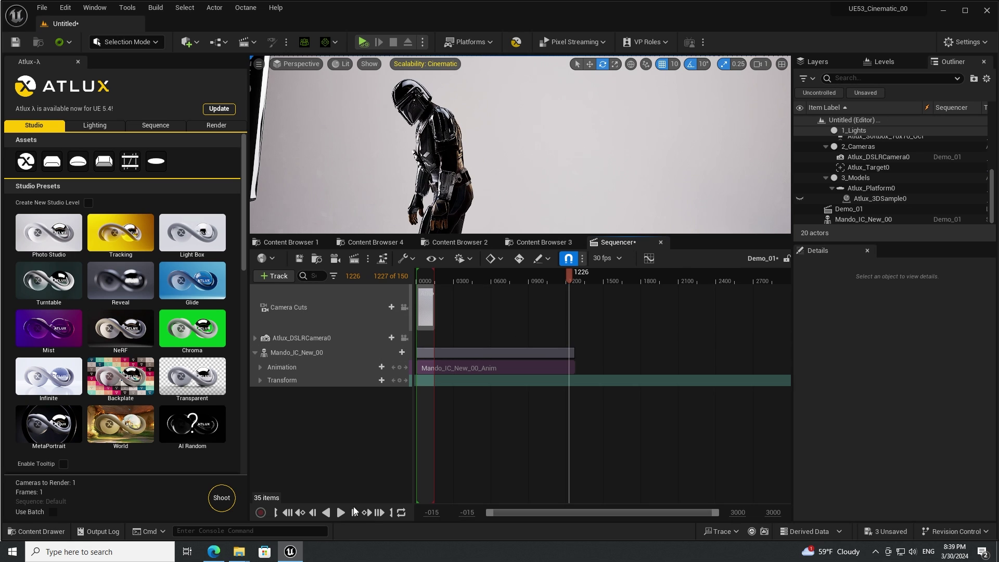
left_click(391, 513)
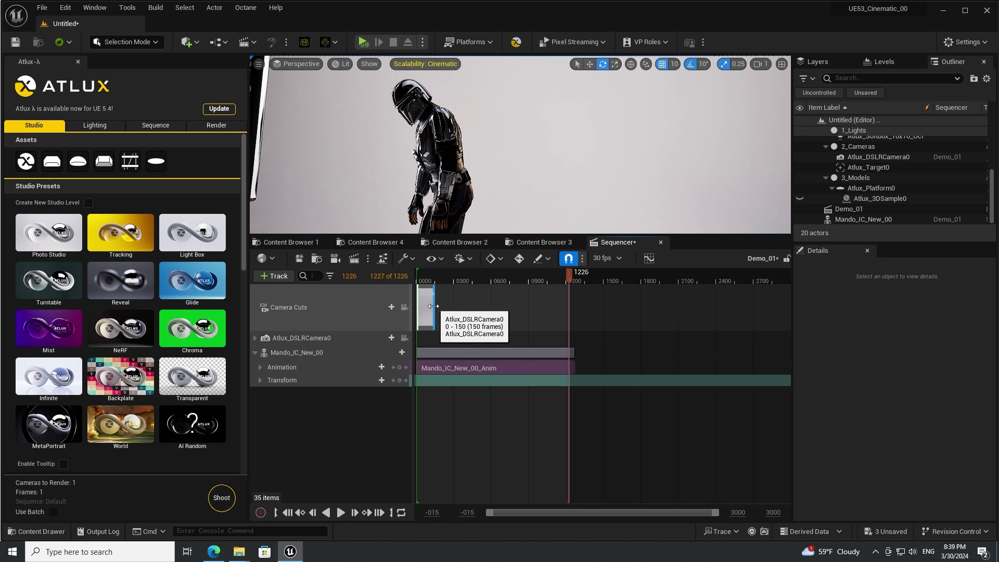
Step: Extend the Atlux_DSLRCamera0 camera cut past the end of the character's animation and set the playback start at frame 283
left_click_drag(433, 305, 585, 306)
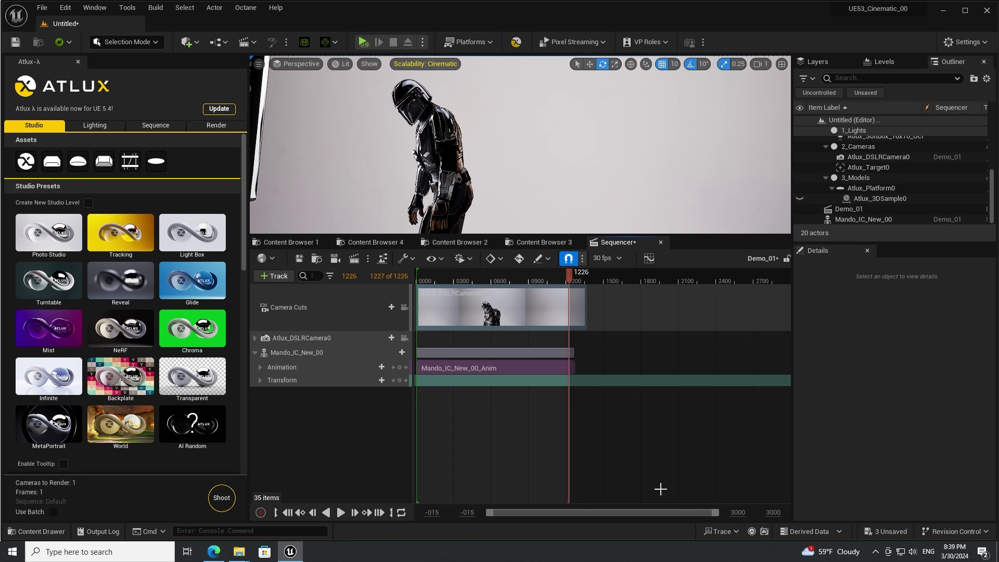
left_click_drag(711, 512, 632, 512)
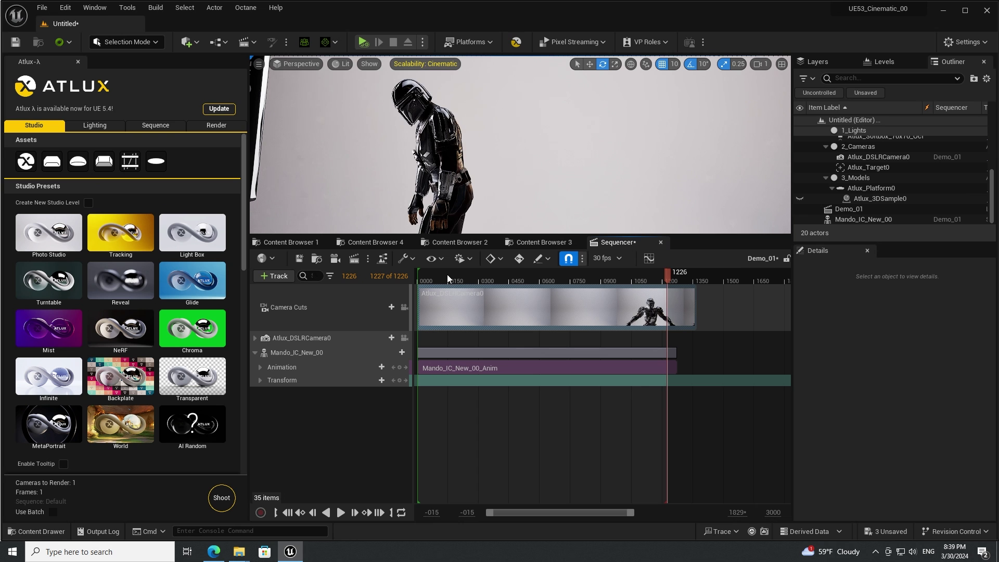
mouse_move(448, 276)
left_mouse_down()
mouse_move(523, 274)
mouse_move(445, 277)
mouse_move(456, 281)
left_mouse_up()
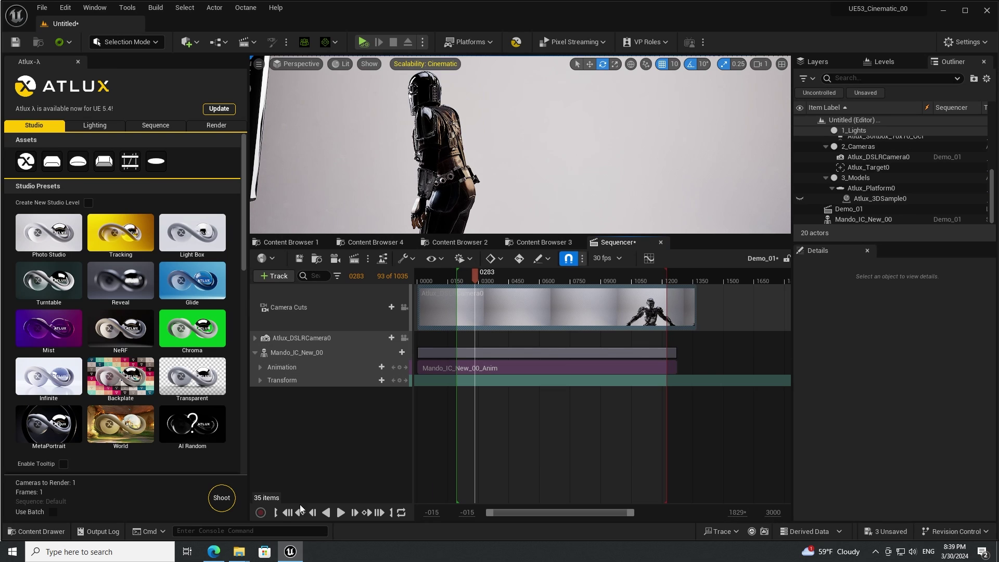
left_click(276, 513)
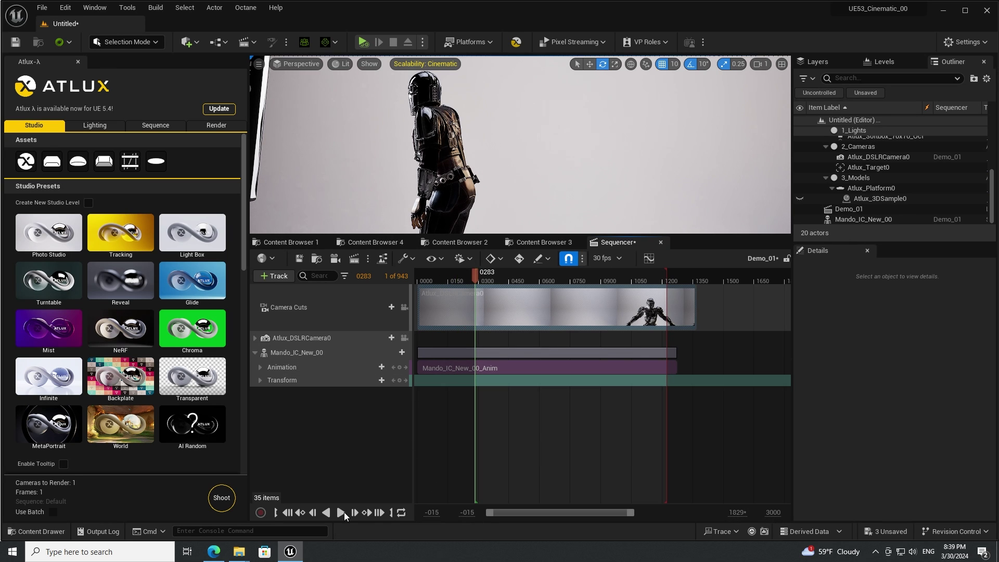
Step: Play the sequence from frame 283, enlarge the viewport above the Sequencer, and pause playback at frame 467
left_click(342, 513)
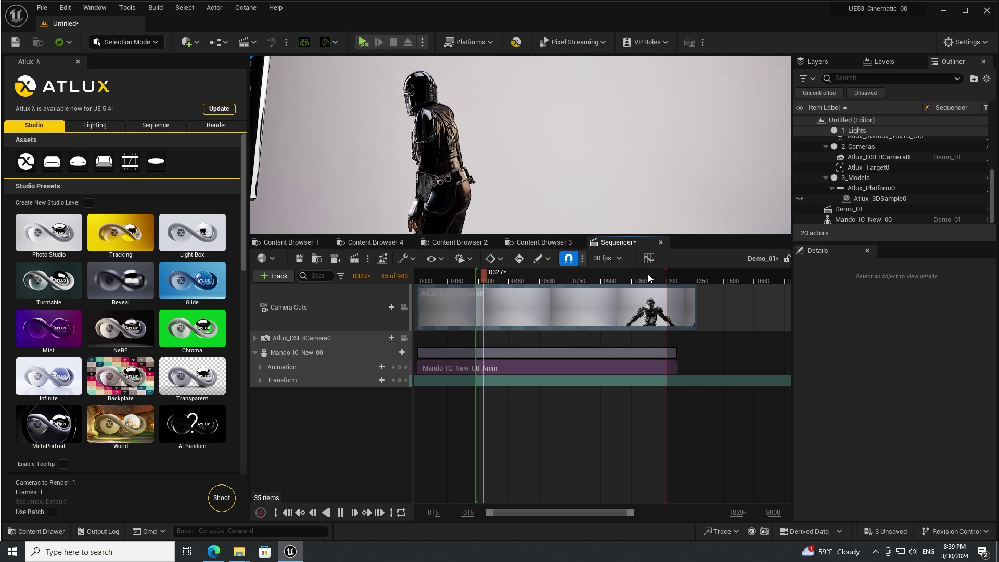
left_click(650, 278)
left_click(340, 513)
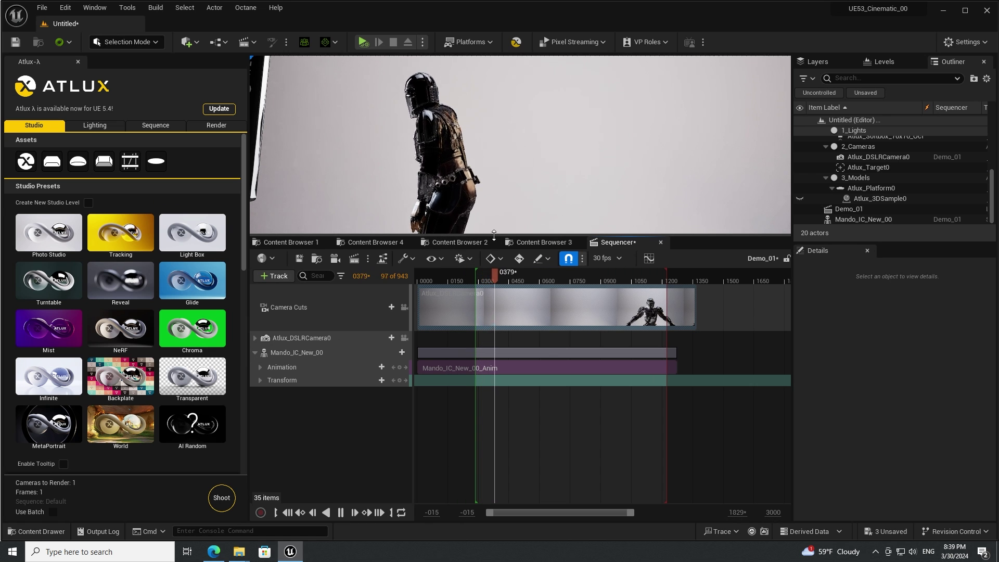
left_click_drag(491, 234, 495, 345)
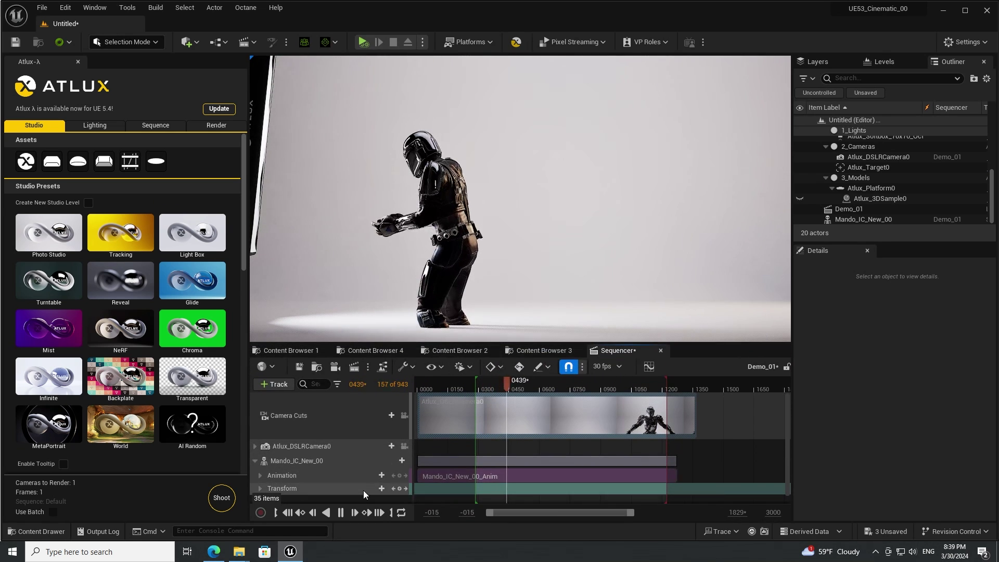
left_click(341, 513)
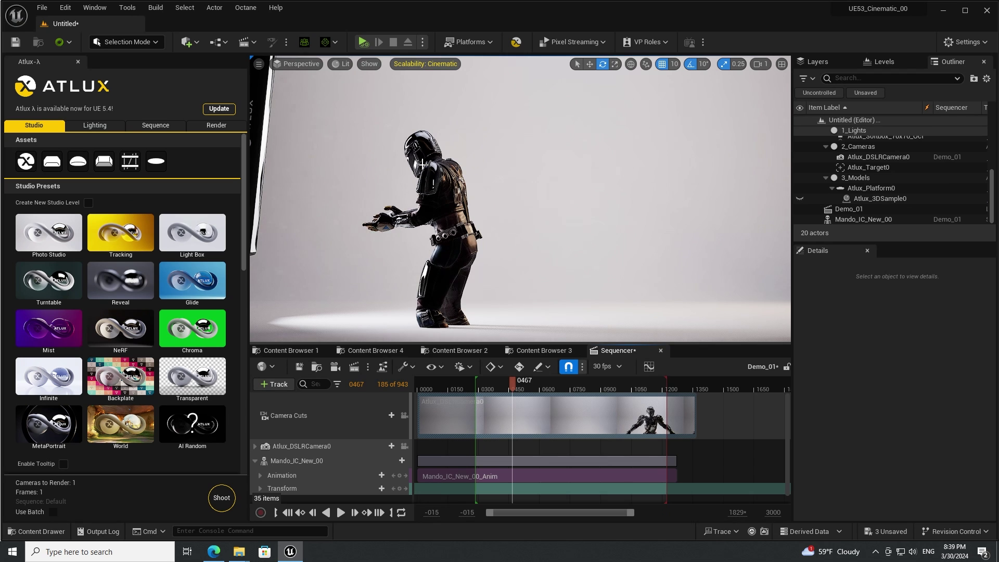
Step: Move the Mando_IC_New_00 character along the Y axis to a location of 90
left_click(495, 152)
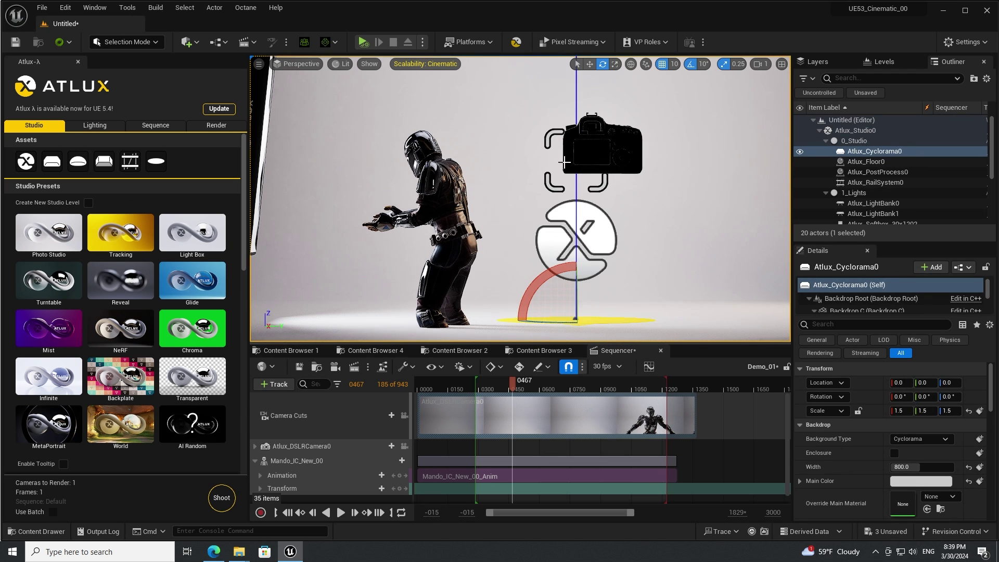
left_click(445, 191)
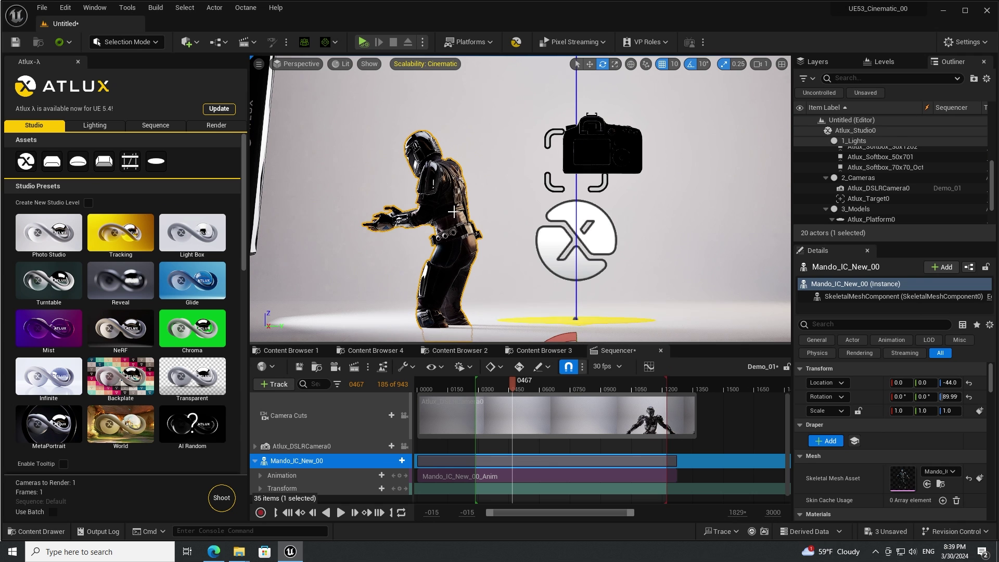
key("w")
mouse_move(499, 178)
middle_mouse_down()
mouse_move(502, 219)
mouse_move(507, 178)
middle_mouse_up()
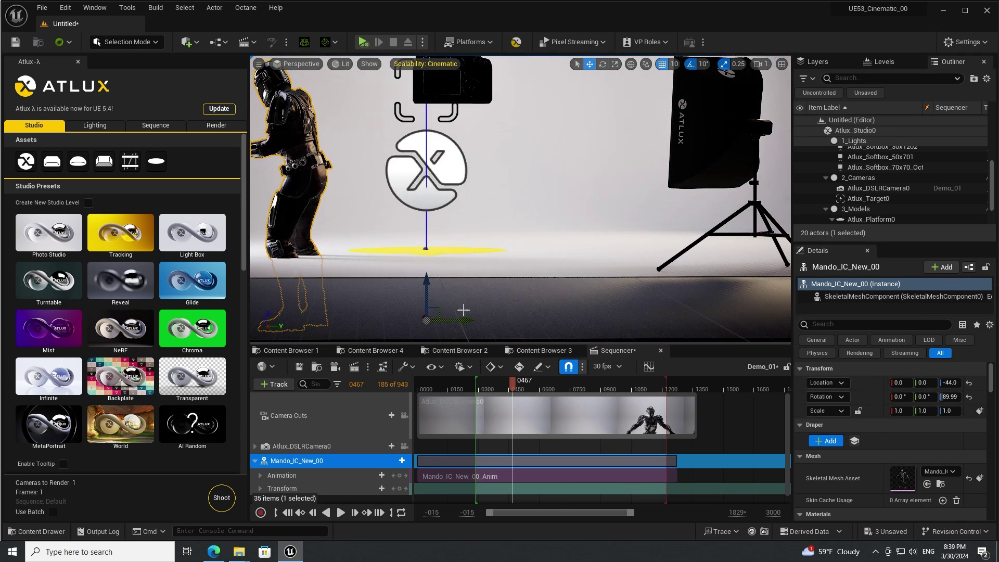
left_click_drag(463, 310, 598, 307)
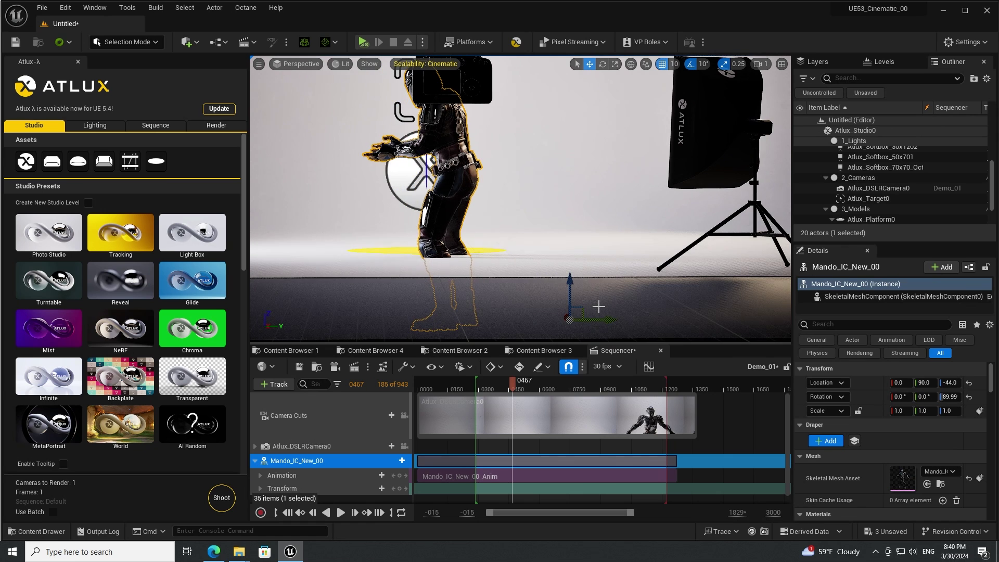
Step: Rotate the Mando character to 0° about the Z axis and move it to -80 on the Y axis
key("e")
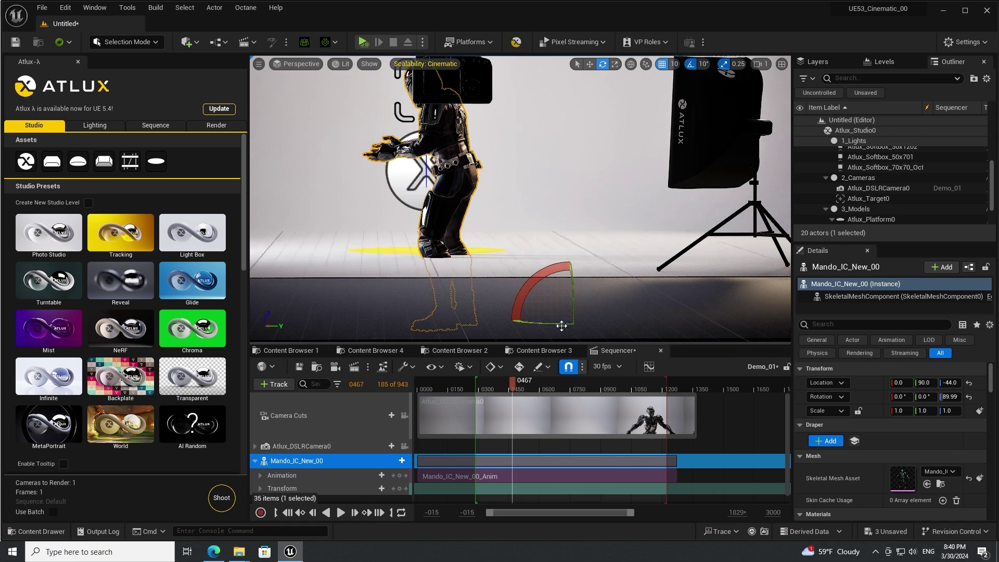
left_click_drag(544, 322, 493, 323)
left_click_drag(545, 323, 545, 322)
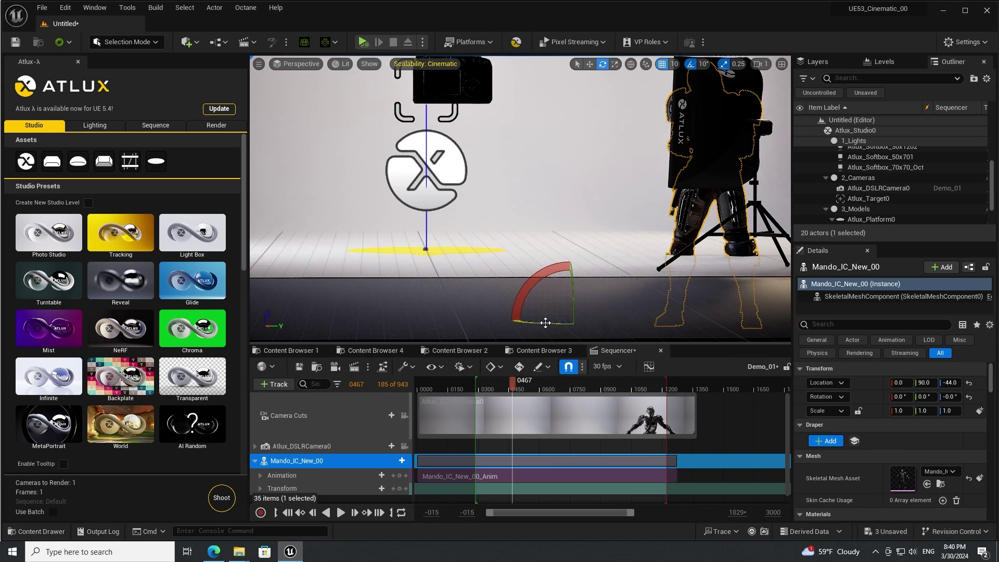
key("w")
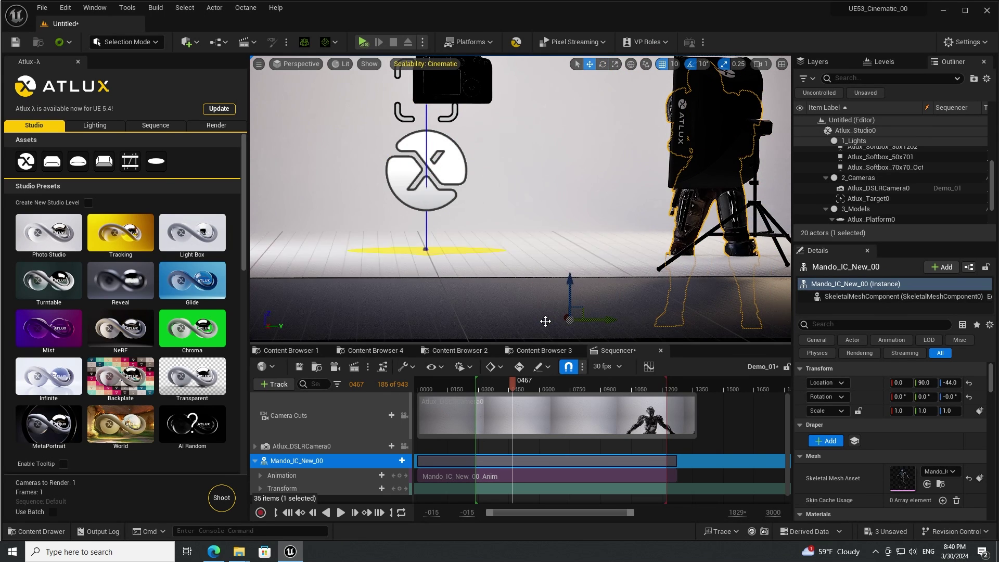
left_click_drag(602, 316, 343, 324)
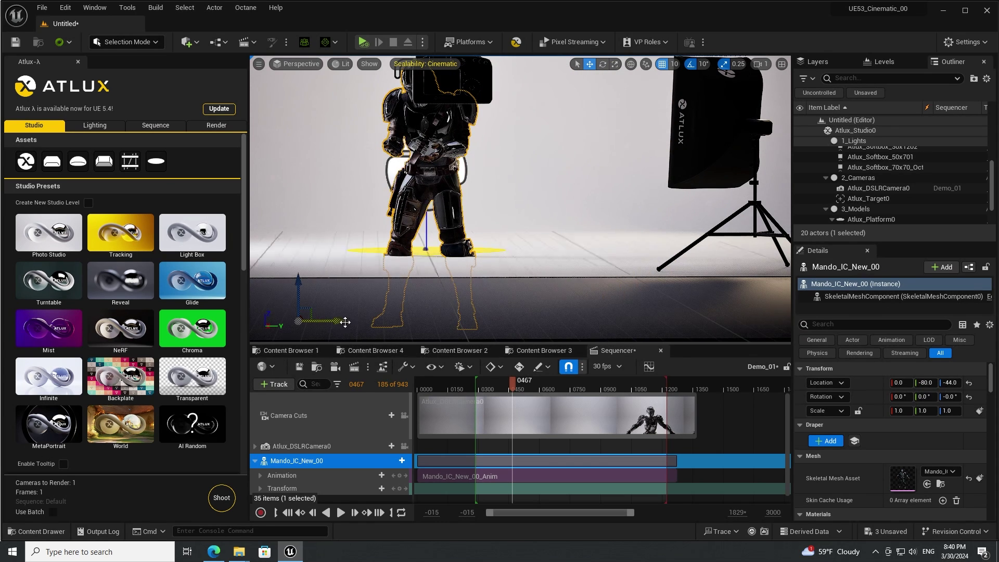
Step: Check the character's framing through Atlux_DSLRCamera0 and inspect the camera's focus target, Atlux_Target0
key("f")
right_click_drag(518, 240, 442, 234)
scroll(575, 252, "up", 6)
key("f")
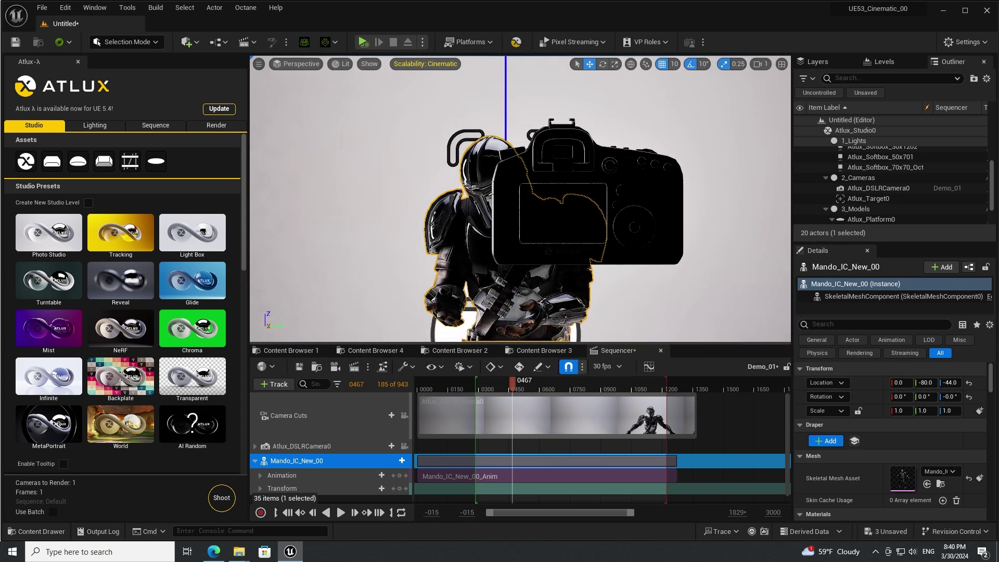
left_click(296, 64)
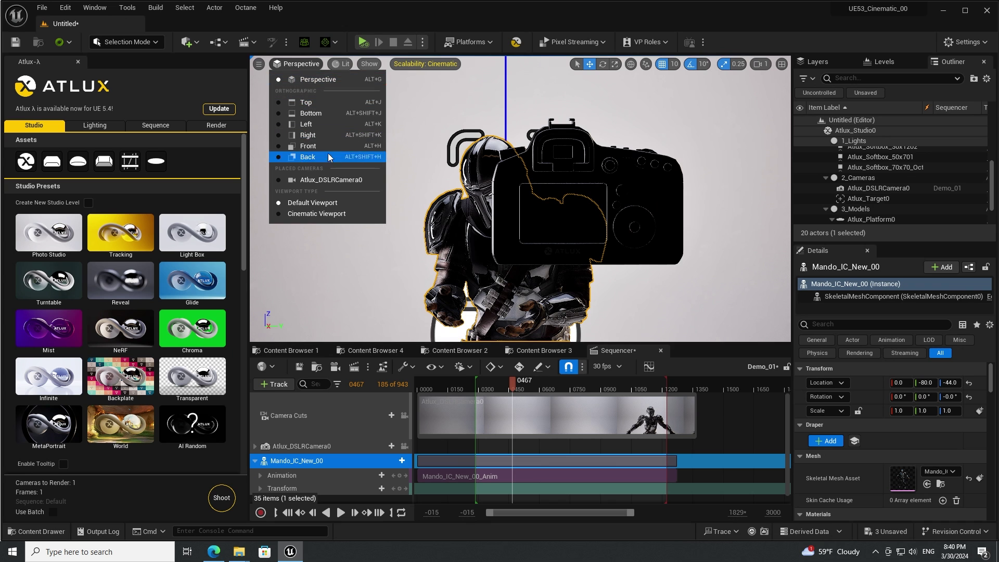
left_click(331, 180)
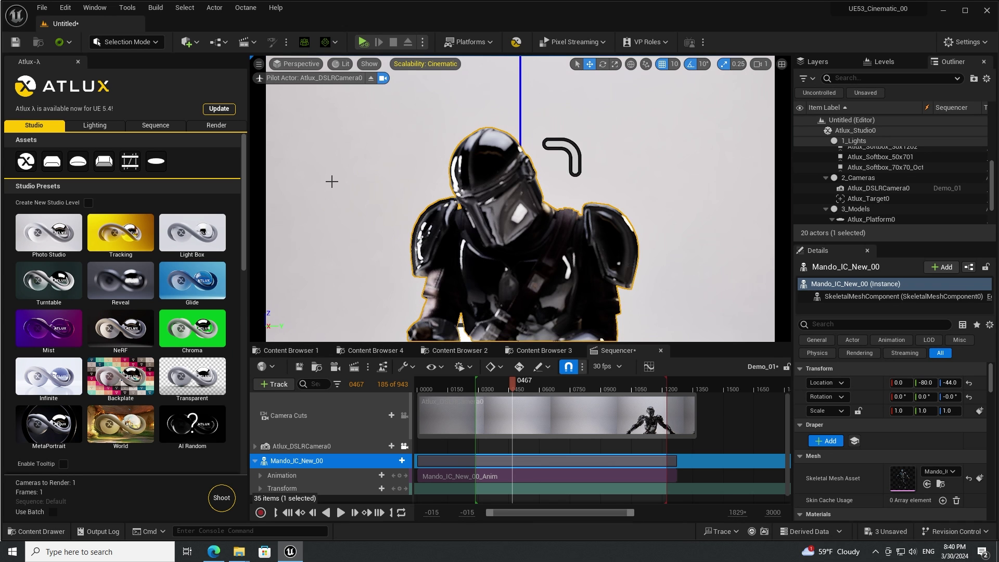
left_click(576, 161)
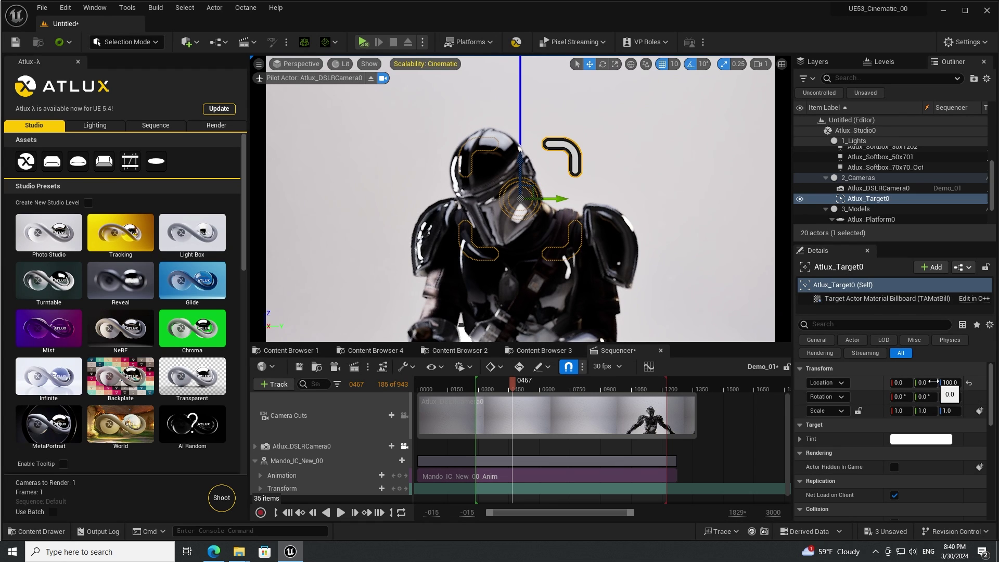
Step: Leave the DSLR camera view and widen the perspective viewport's horizontal field of view to about 38.85
left_click(371, 78)
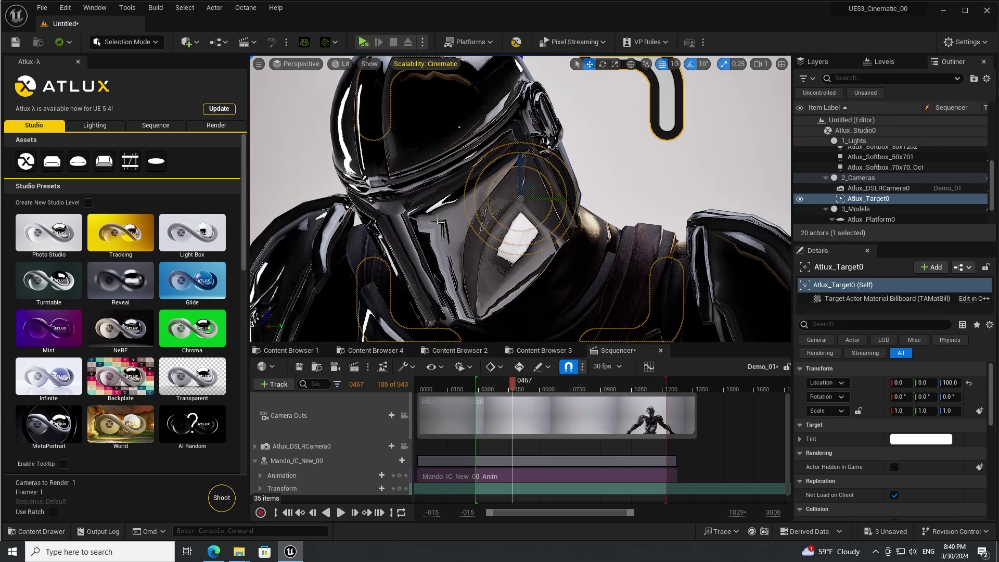
left_click_drag(412, 236, 447, 221, "alt")
left_click(604, 223)
scroll(426, 222, "down", 5)
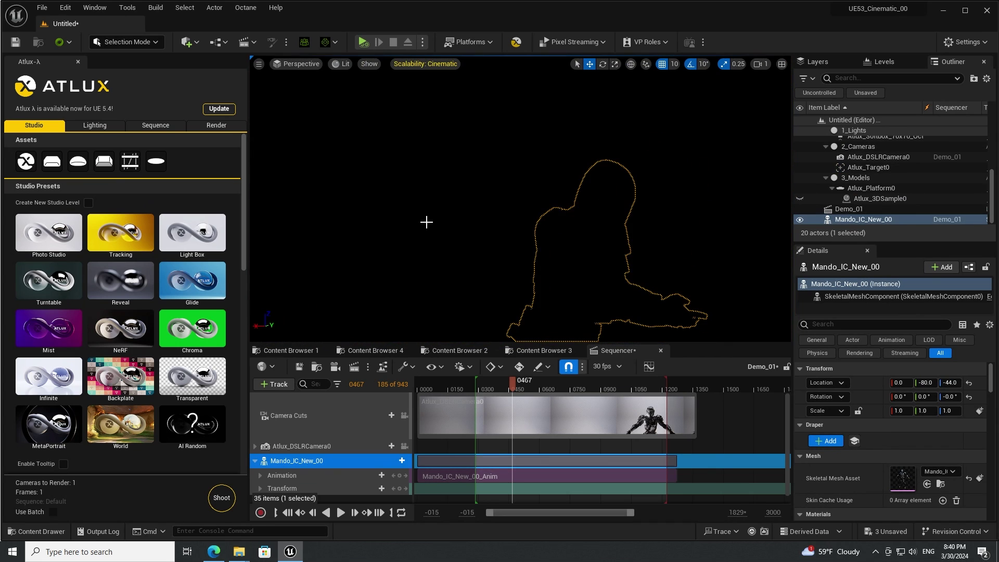
scroll(426, 222, "up", 3)
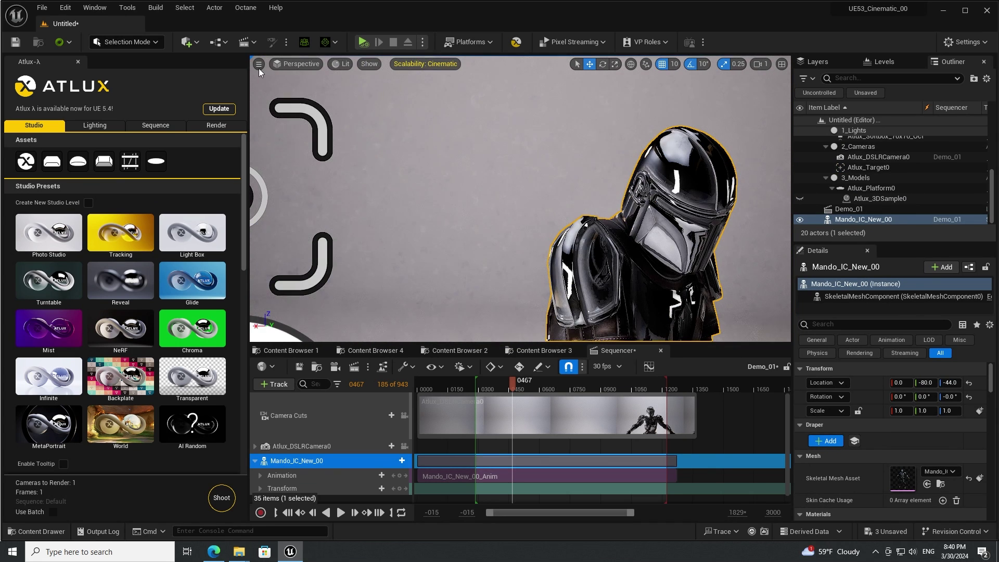
left_click(259, 67)
left_click_drag(339, 174, 352, 175)
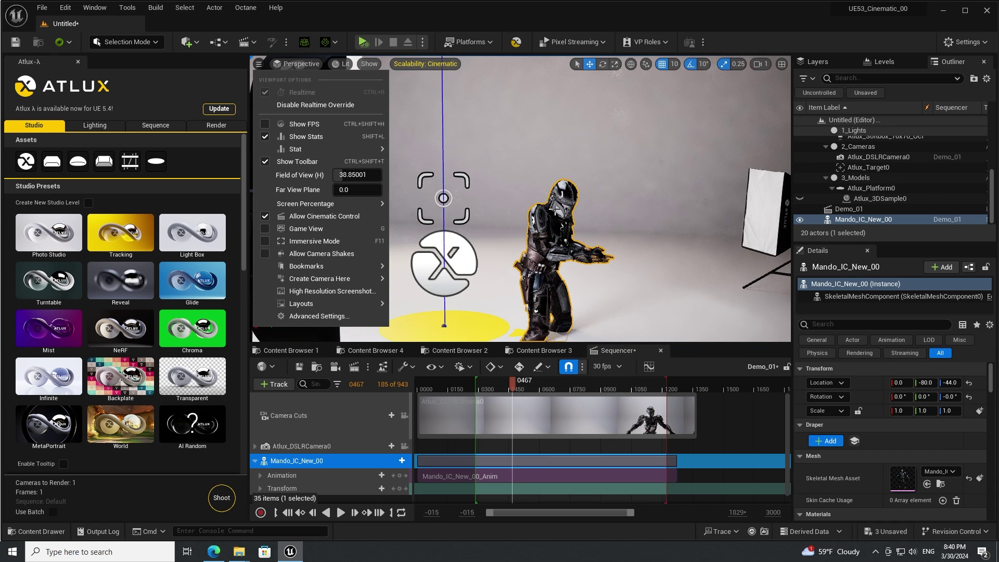
left_click(454, 202)
Step: Move the Mando character along the X axis to a location of 90, onto the round platform
left_click(522, 209)
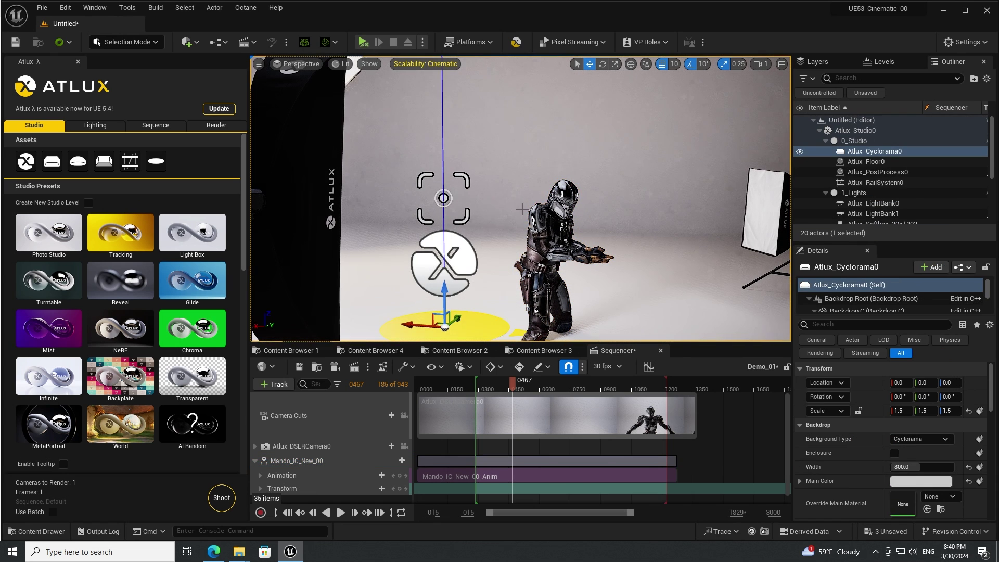
left_click(540, 222)
left_click_drag(485, 207, 481, 267, "alt")
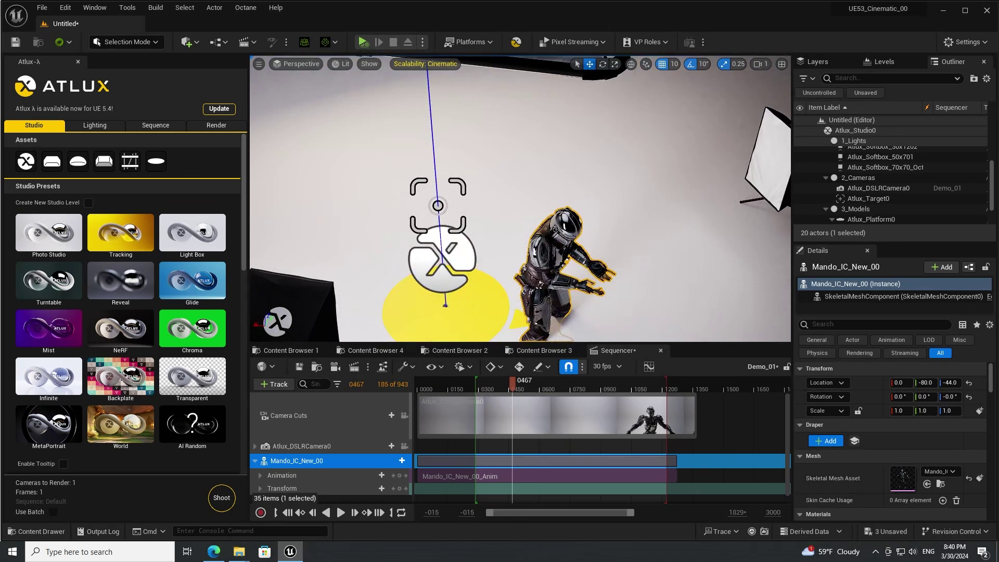
right_click_drag(606, 235, 612, 281)
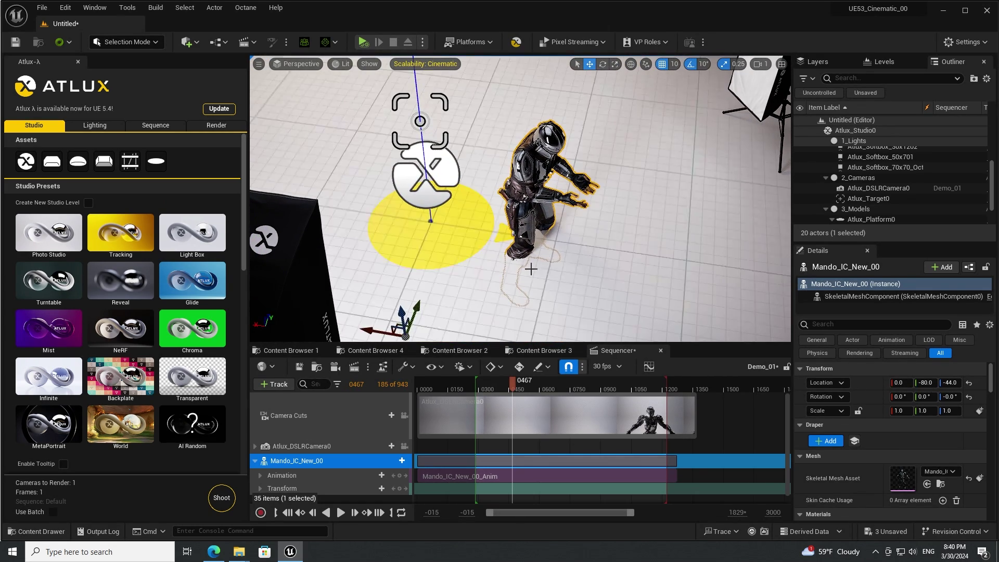
left_click_drag(368, 329, 259, 316)
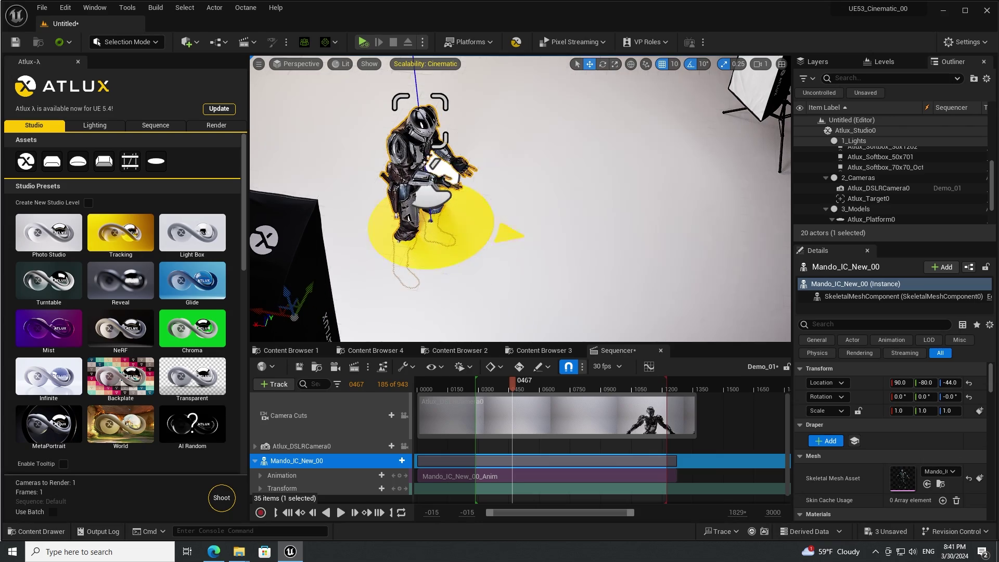
Step: View the repositioned character through Atlux_DSLRCamera0 and remove its selection outline by selecting the cyclorama backdrop
left_click_drag(458, 266, 384, 73, "alt")
left_click(302, 64)
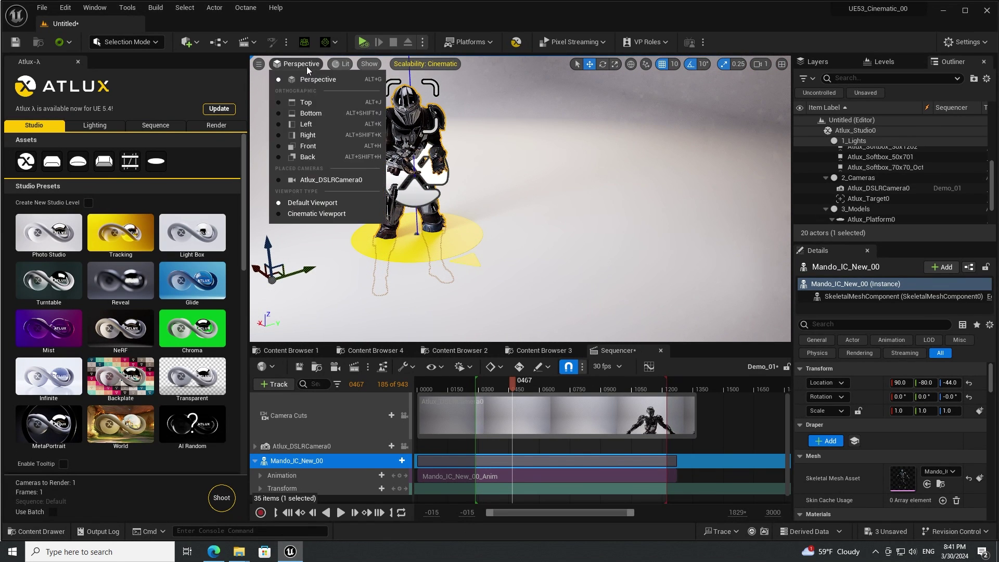
left_click(333, 180)
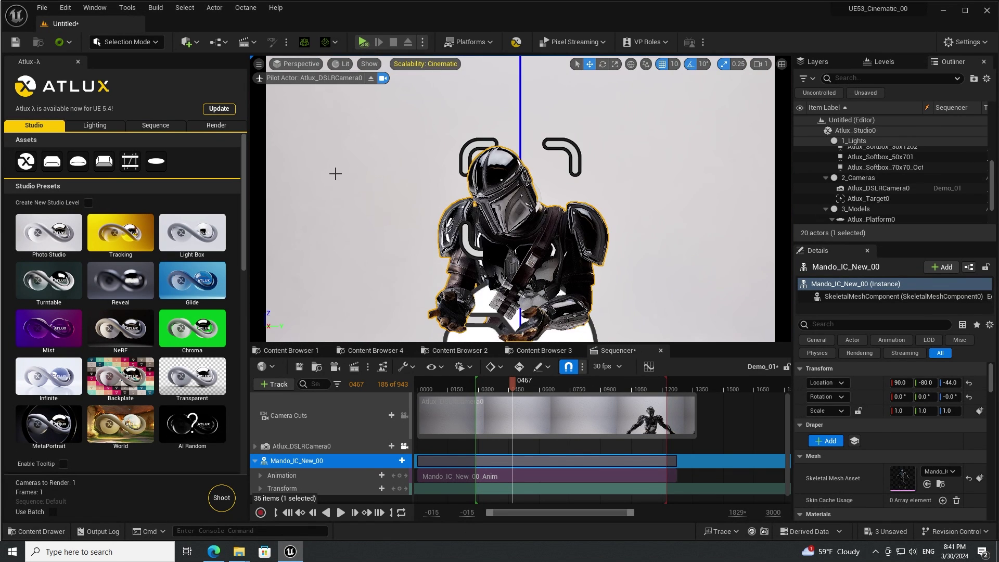
left_click(643, 216)
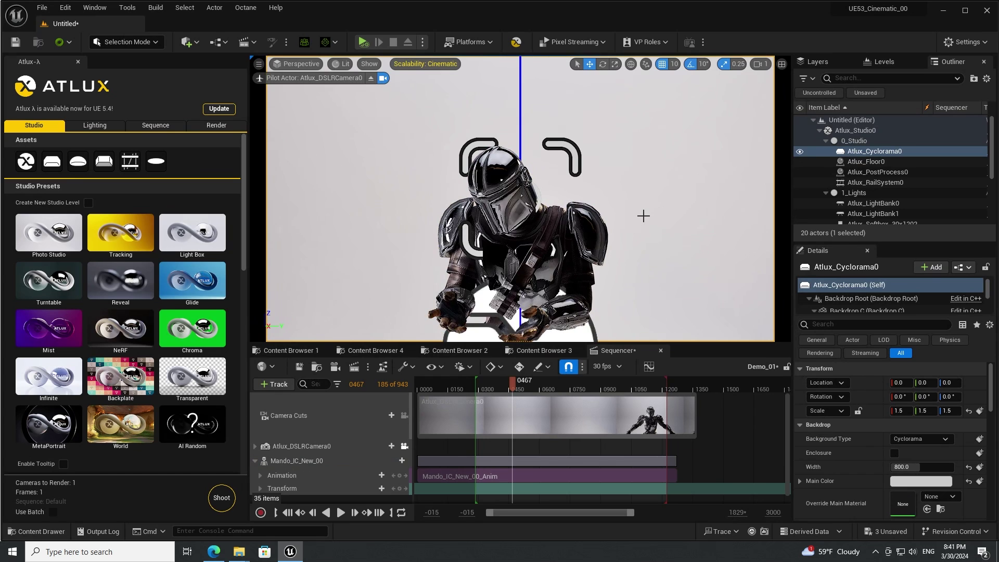
Step: Preview the Demo_01 animation through Atlux_DSLRCamera0 in an enlarged game view and return to the start of the playback range
key("g")
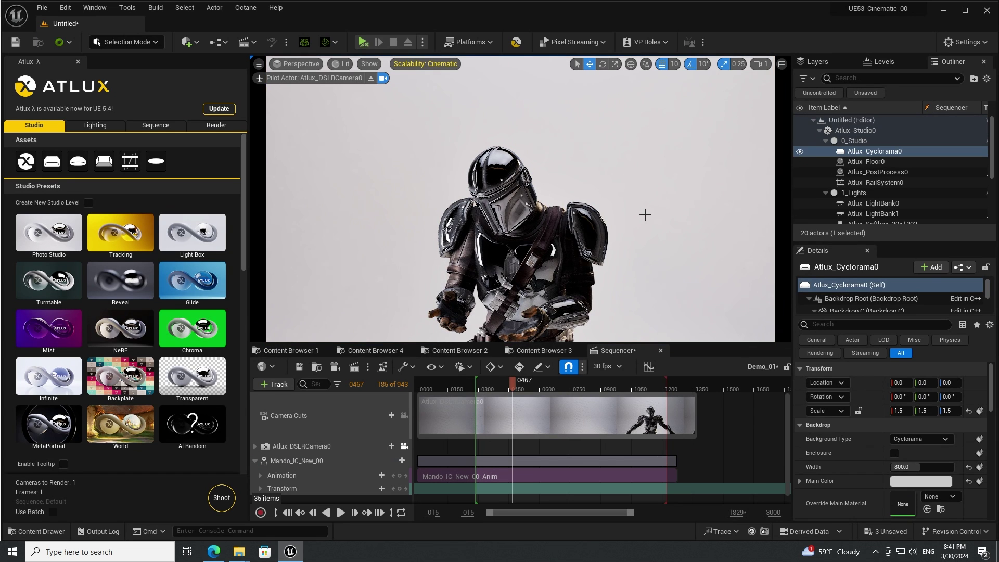
left_click_drag(673, 345, 692, 399)
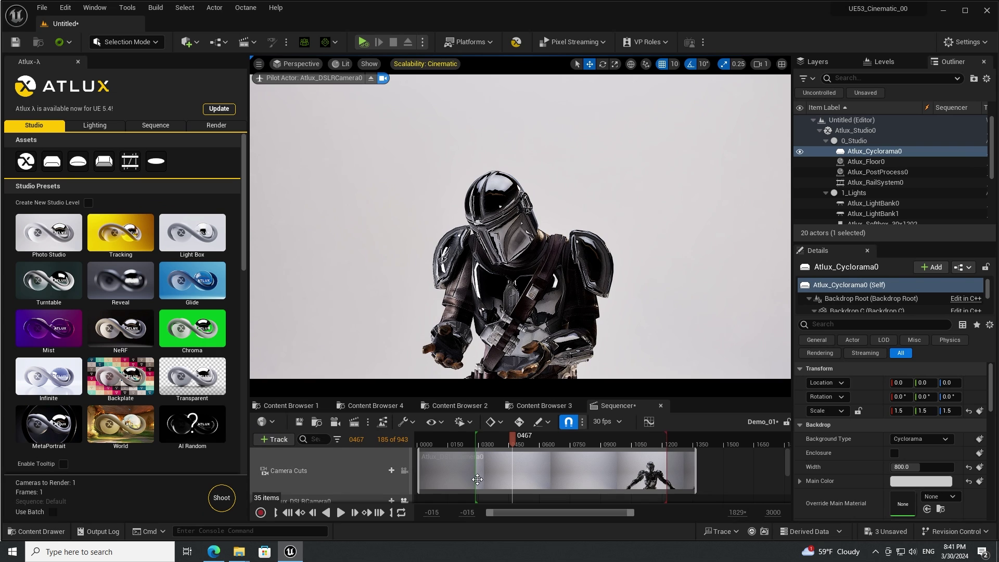
left_click(340, 512)
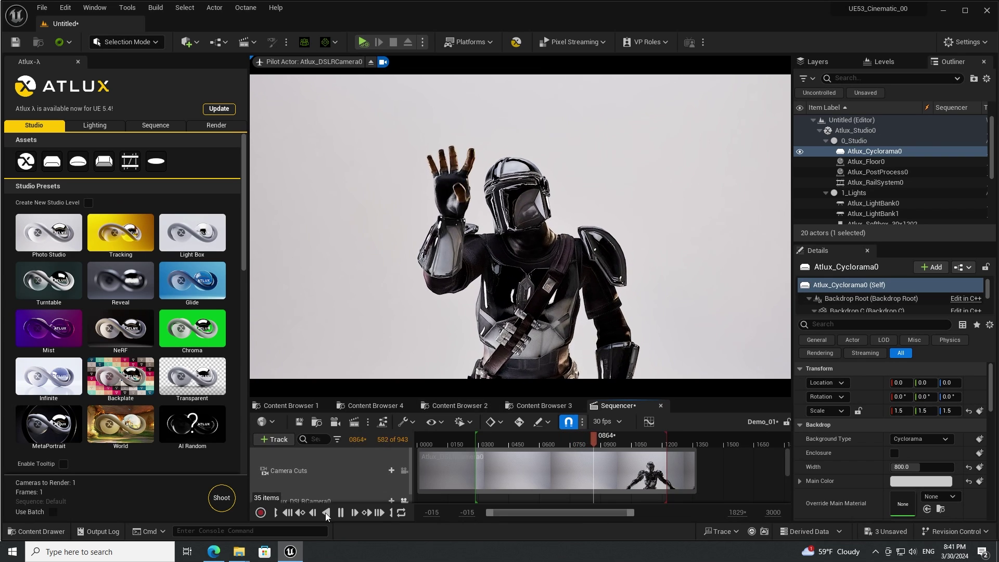
left_click(341, 513)
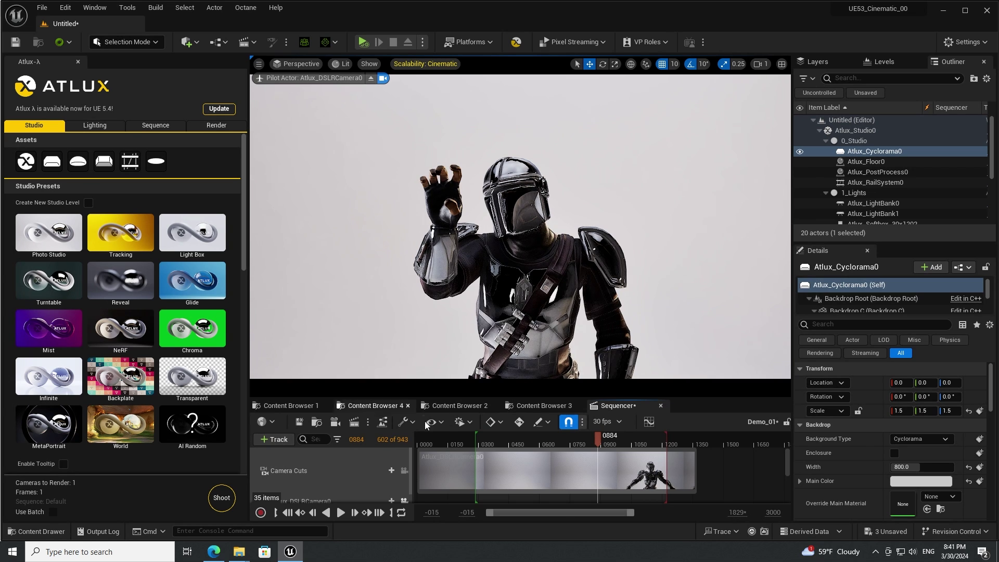
left_click(287, 513)
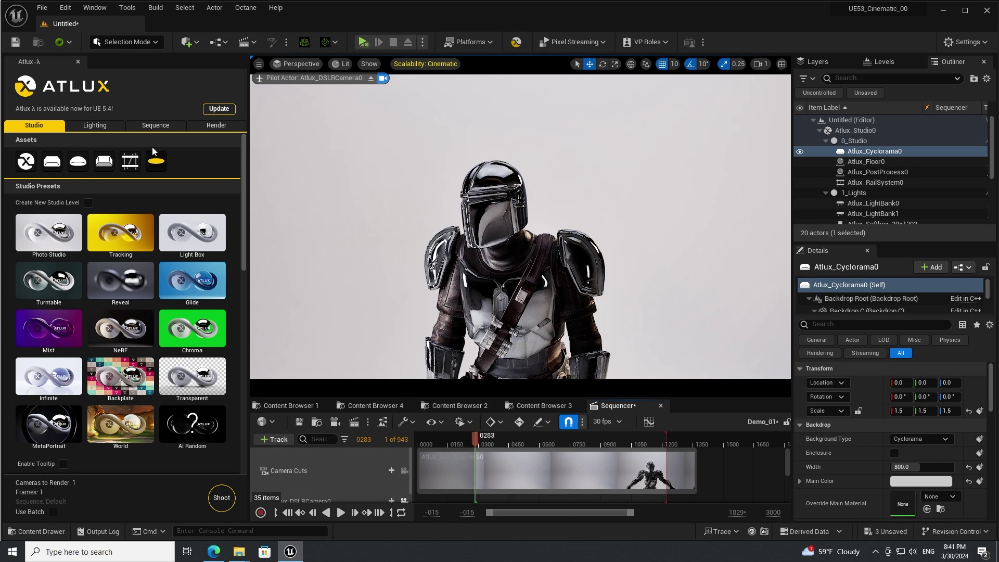
Step: Save the level as Mando_01 in the Levels/Starwars folder and save all remaining changes
left_click(42, 7)
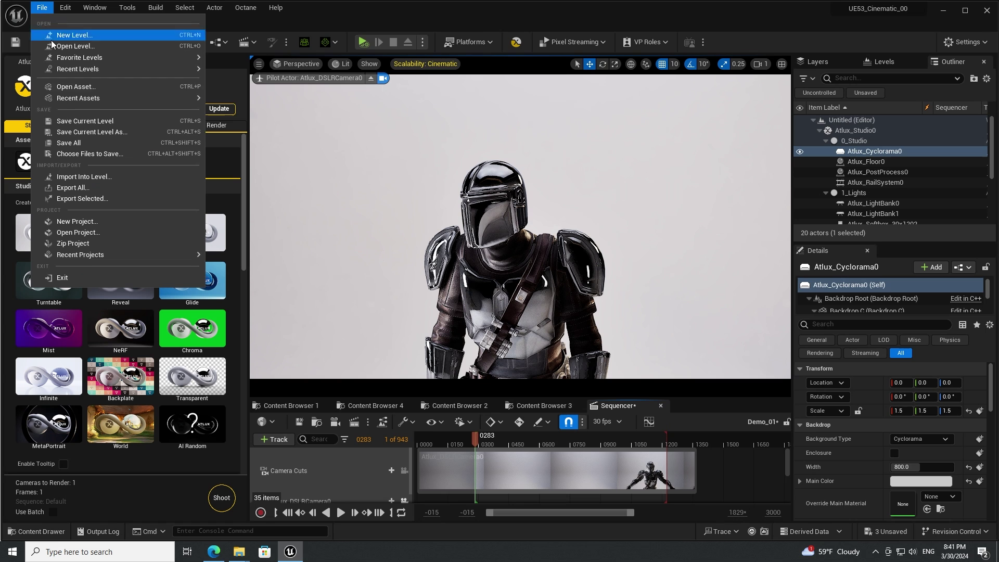
left_click(83, 134)
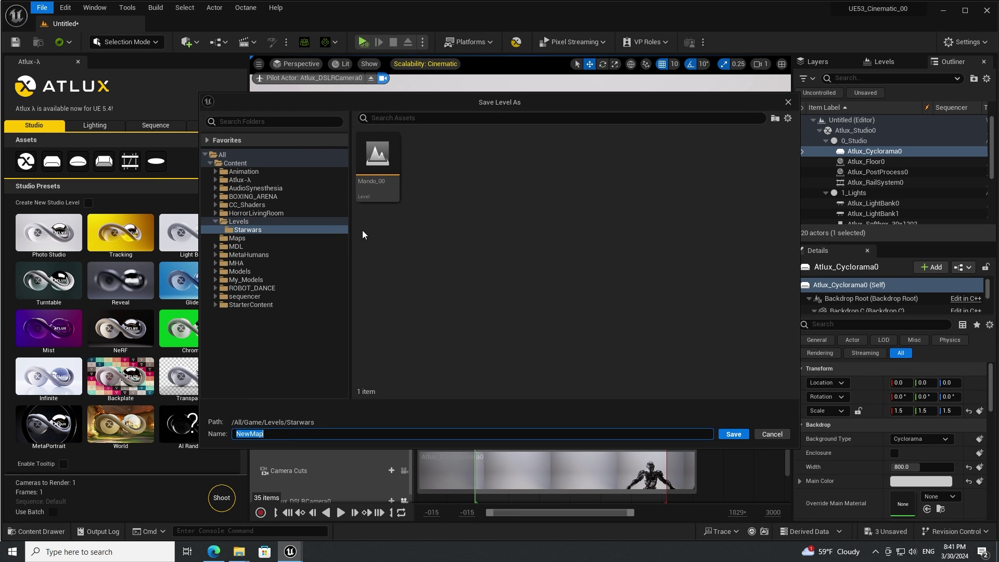
left_click(377, 166)
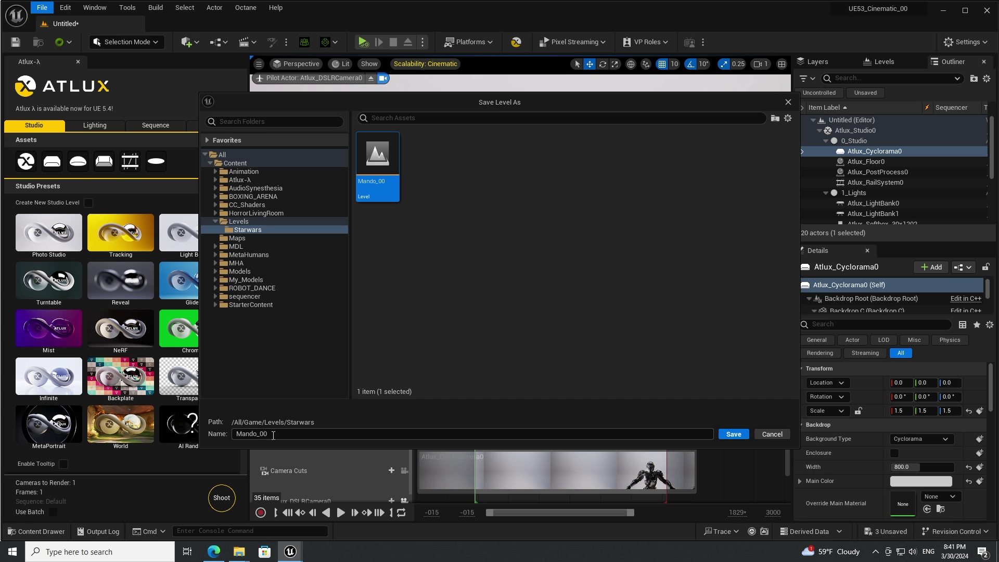
type("1")
key("Return")
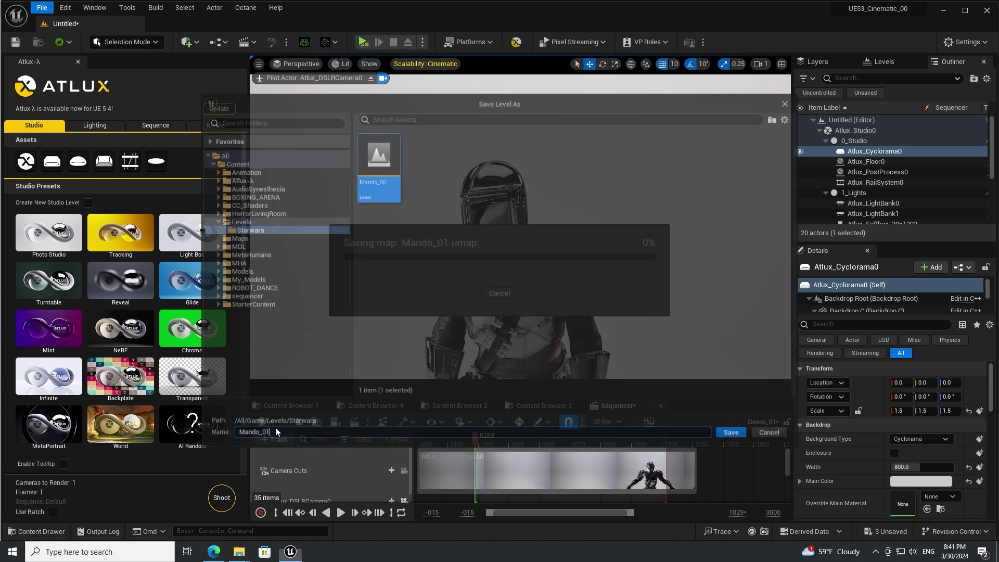
left_click(42, 8)
left_click(101, 145)
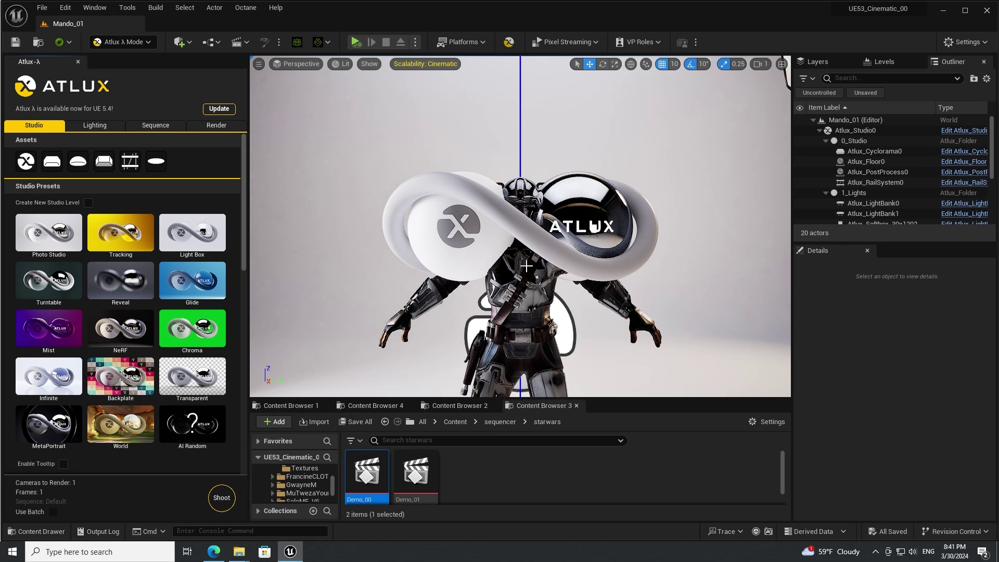
Step: Reopen the Demo_01 level sequence and hide the Atlux_3DSample0 logo model that covers the character
double_click(416, 471)
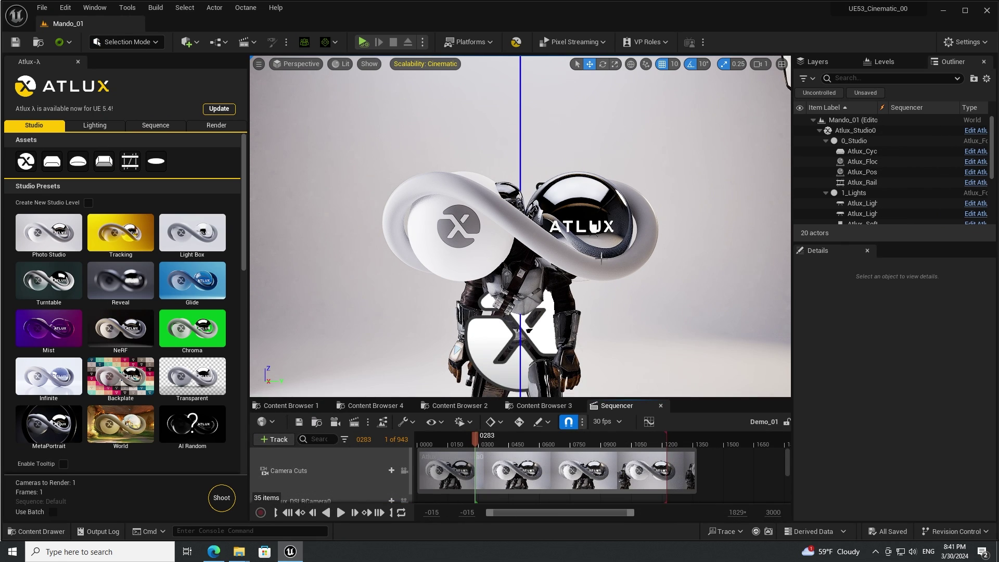
left_click(593, 264)
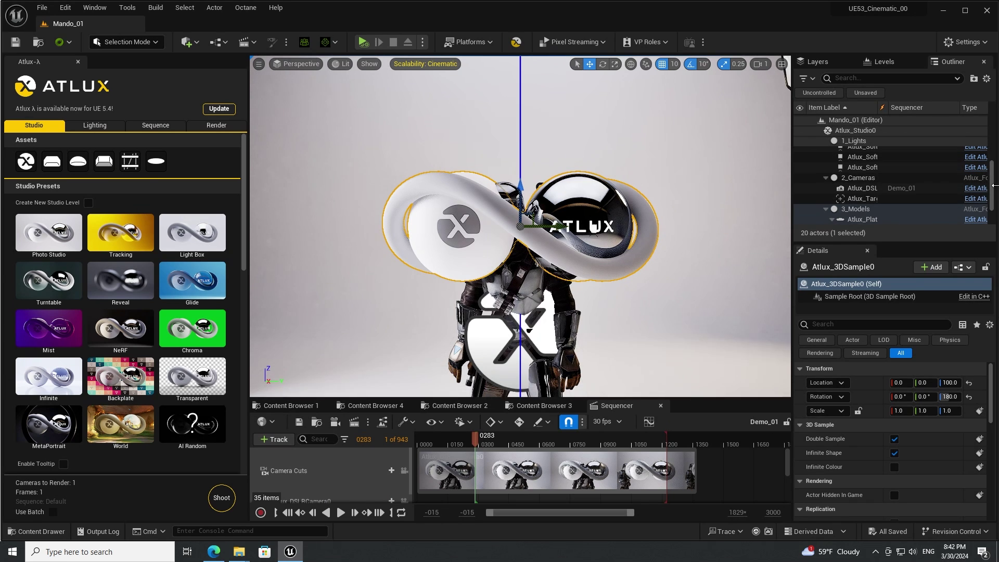
left_click_drag(996, 197, 996, 212)
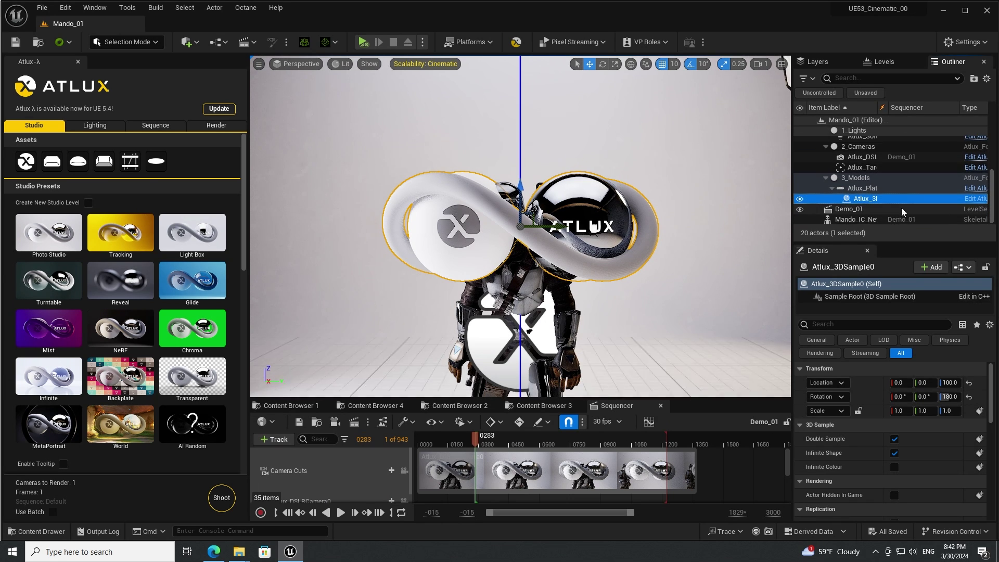
left_click(799, 199)
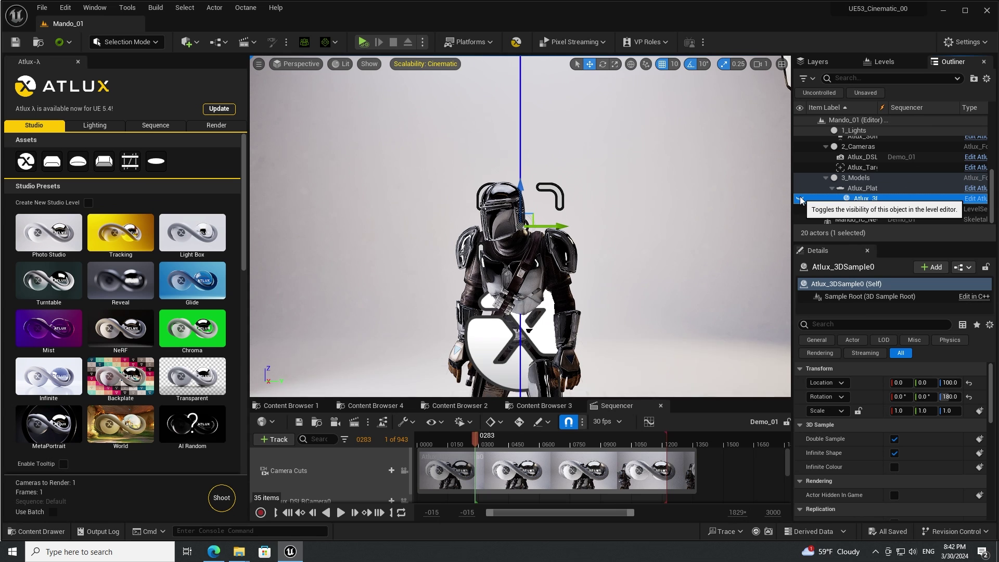
left_click(691, 239)
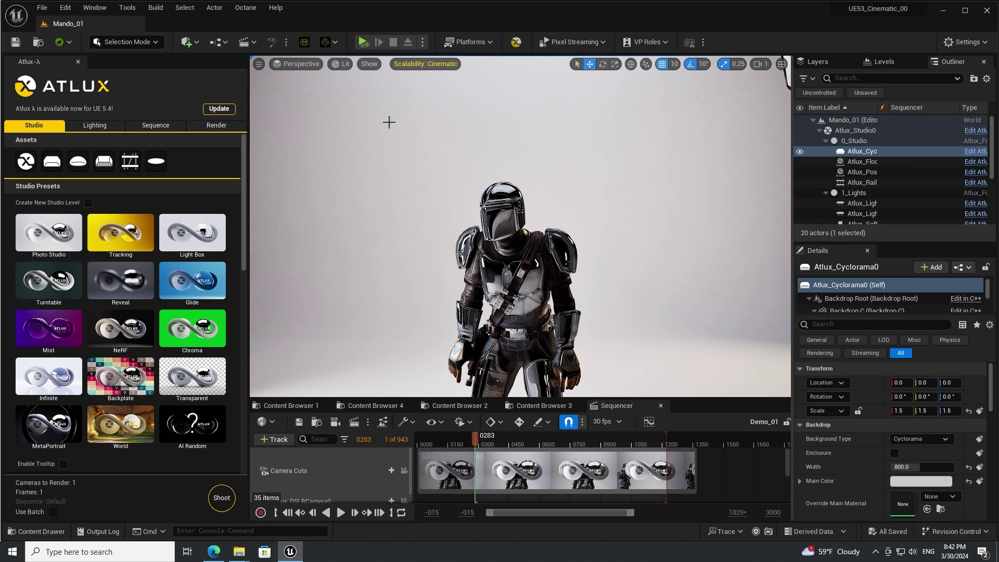
Step: Narrow the perspective viewport's horizontal field of view to a close-up of the Mando character and preview the animation up to frame 377
left_click(259, 64)
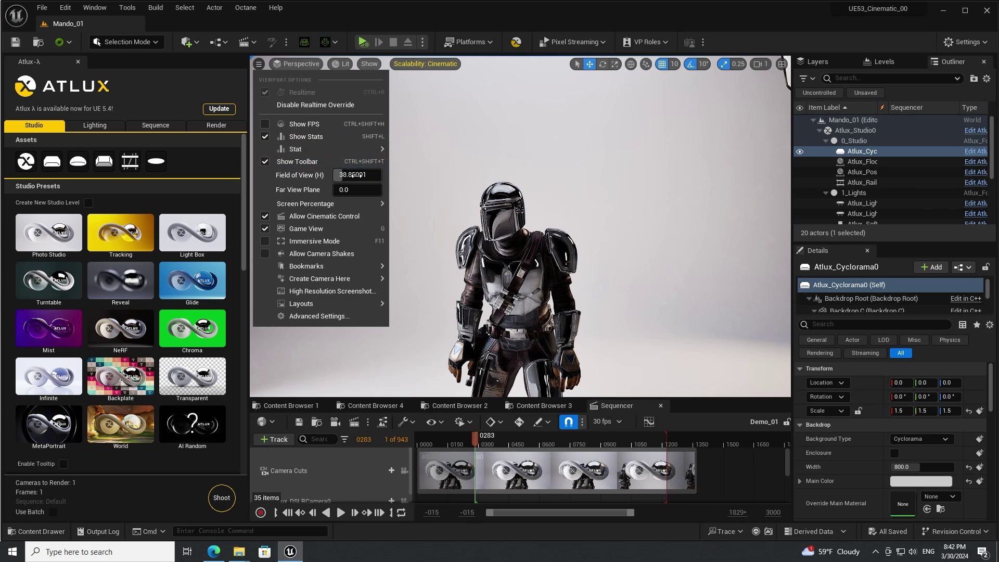
left_click_drag(357, 175, 333, 174)
left_click(536, 227)
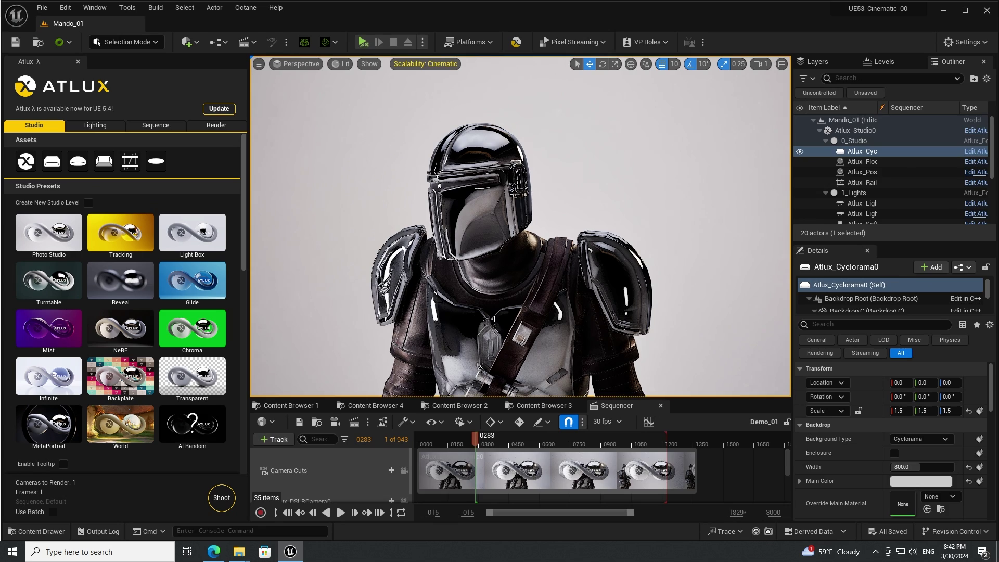
left_click(462, 244)
mouse_move(461, 245)
left_mouse_down("alt")
mouse_move(583, 248)
mouse_move(476, 247)
left_mouse_up("alt")
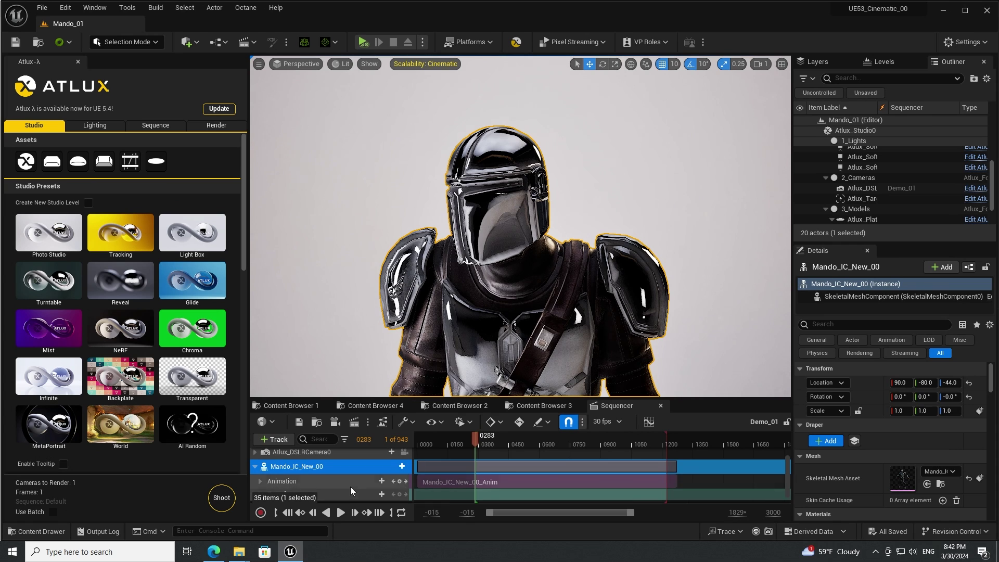
left_click(340, 512)
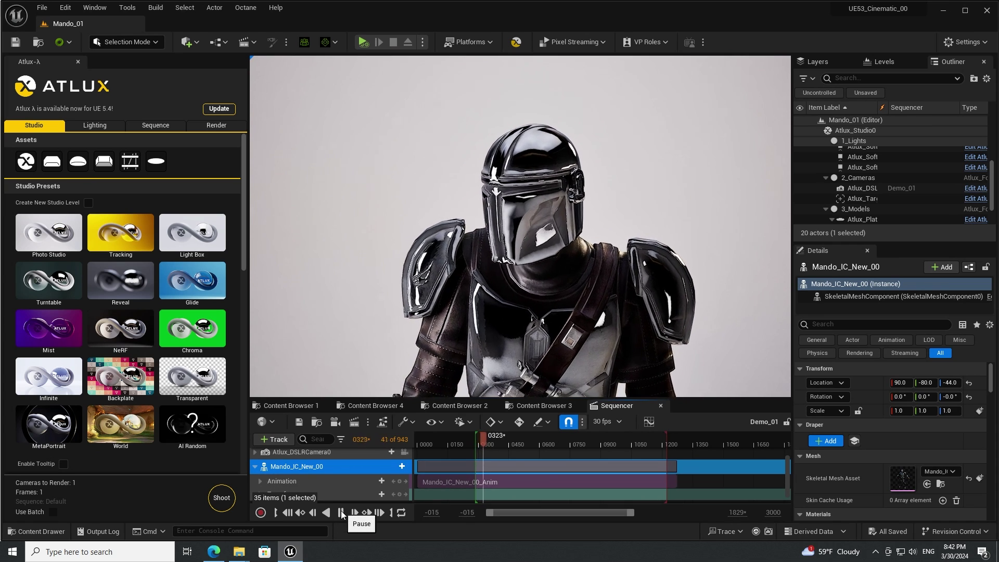
left_click(342, 513)
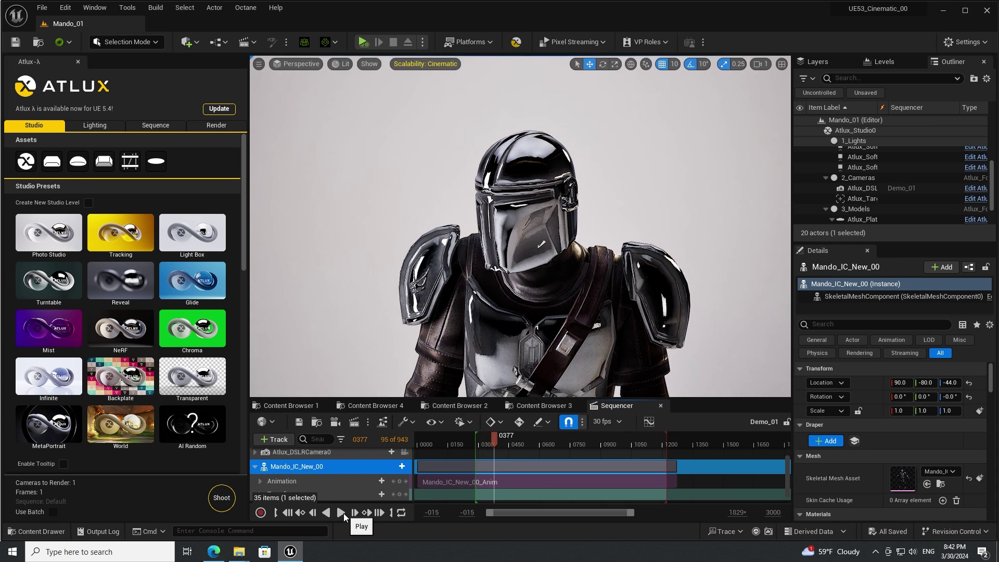
Step: Try the Tracking and Glide studio presets, previewing the character's animation up to frame 1029 in front of the Glide backdrop
left_click(132, 237)
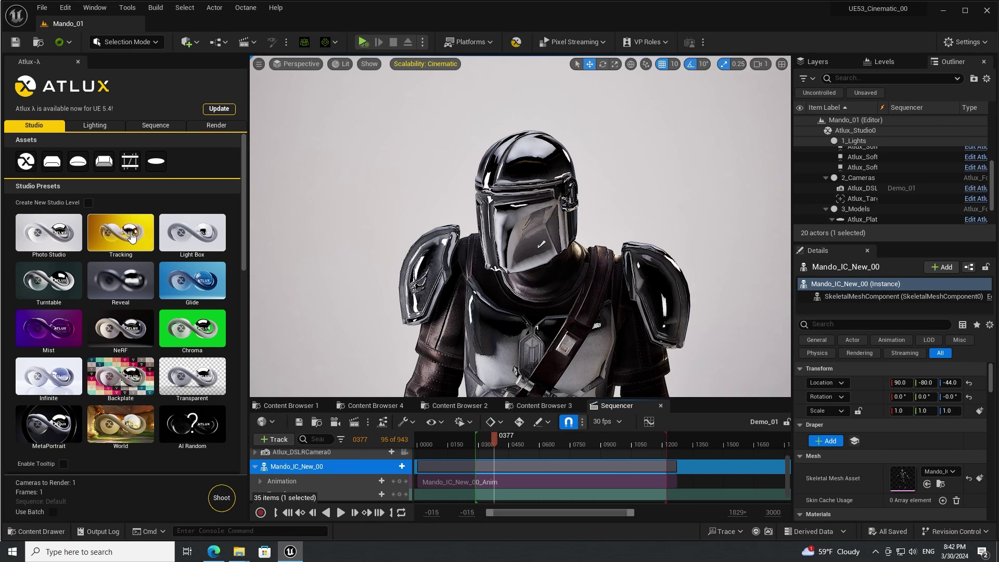
left_click(132, 236)
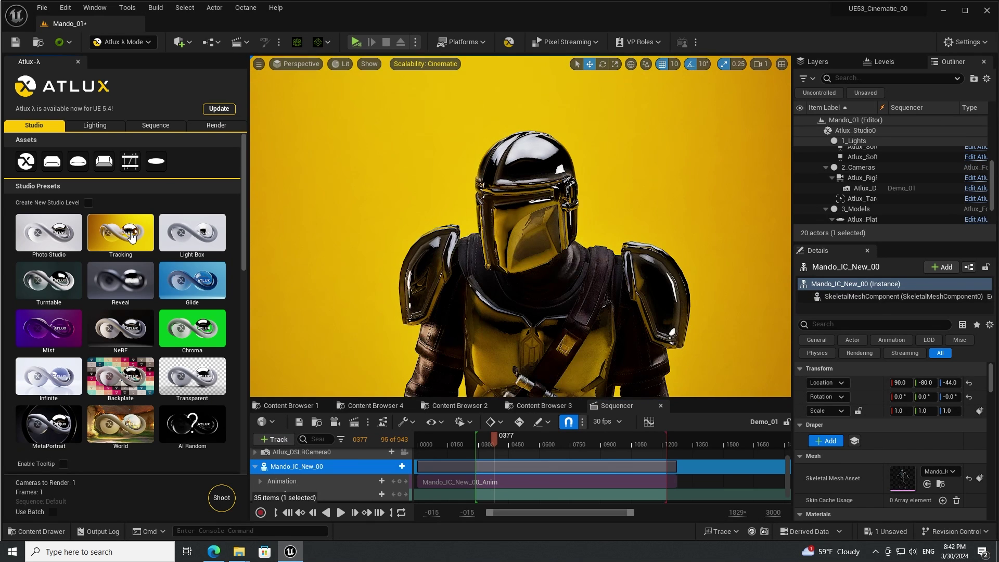
left_click(193, 280)
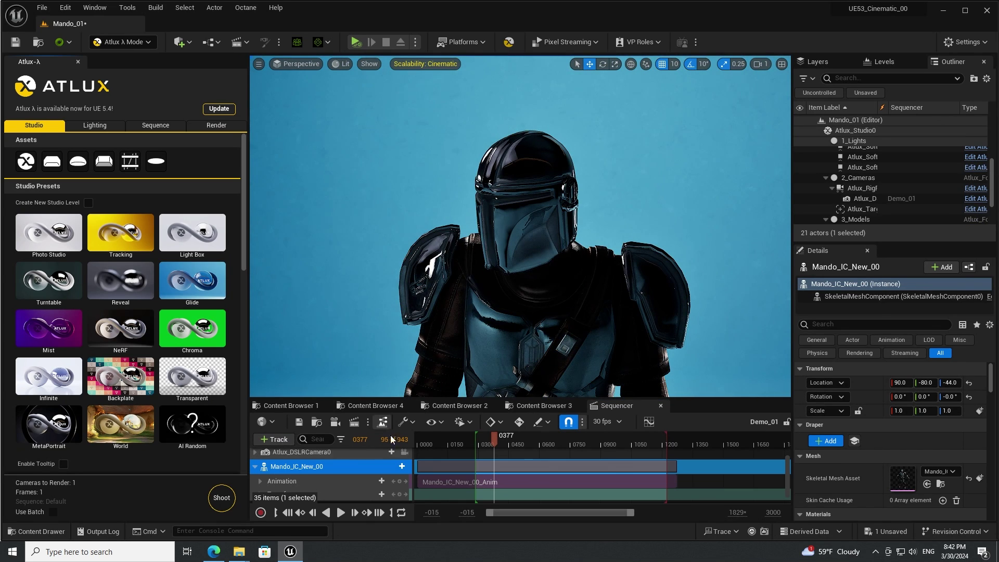
left_click(342, 514)
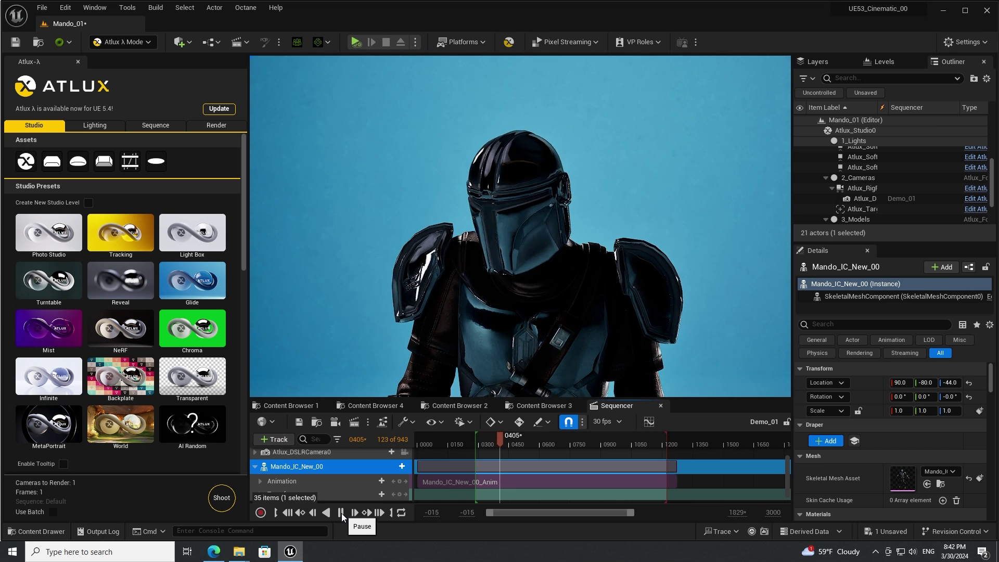
left_click(342, 513)
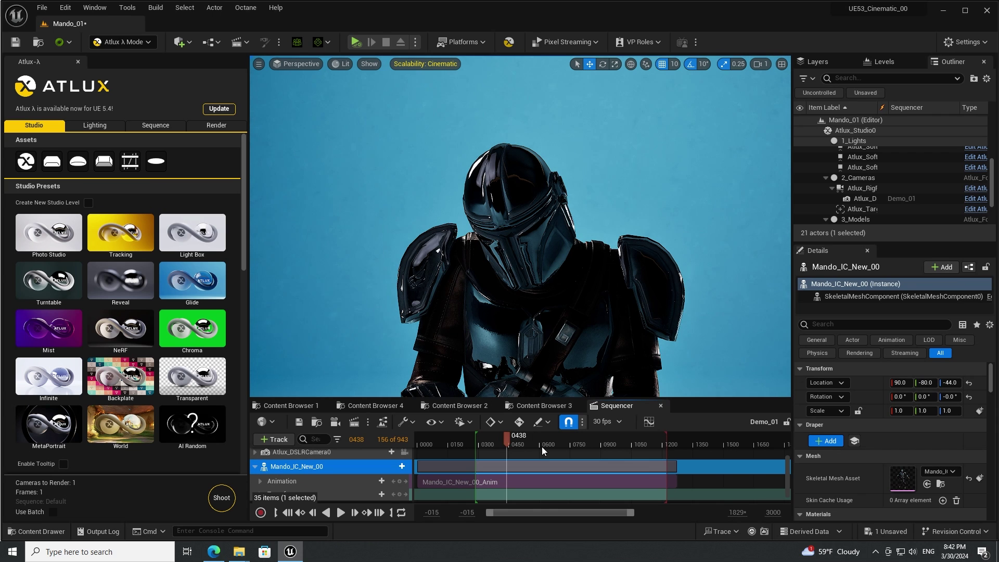
left_click_drag(542, 445, 629, 439)
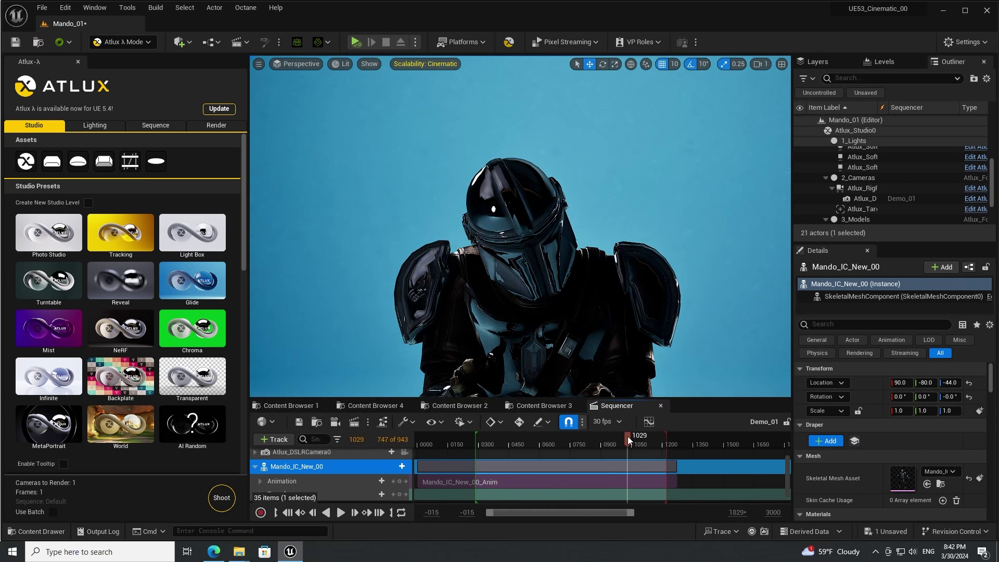
Step: Apply the Mist studio preset and scrub the sequence to frame 894, where the character raises his hand
left_click(55, 333)
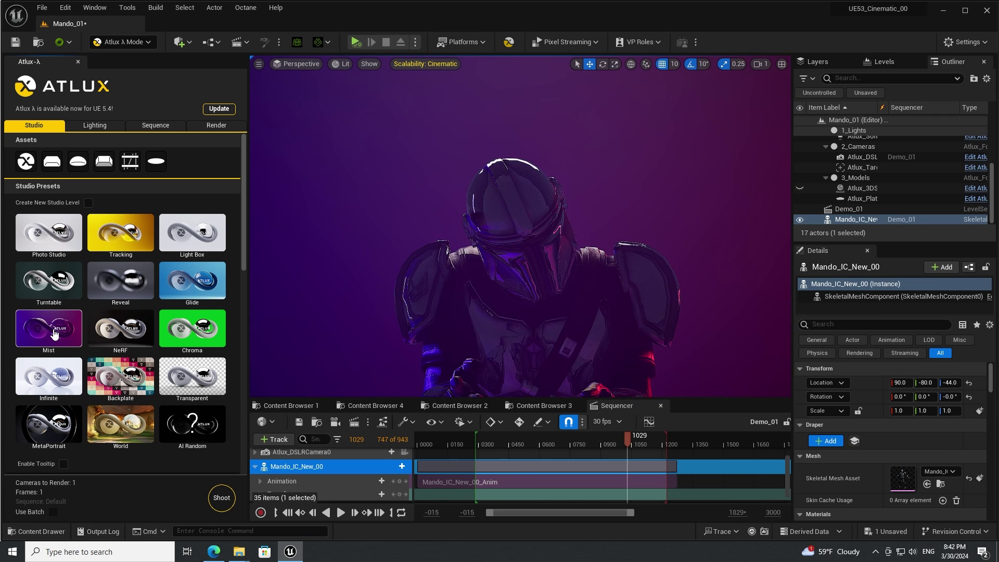
left_click_drag(510, 442, 601, 435)
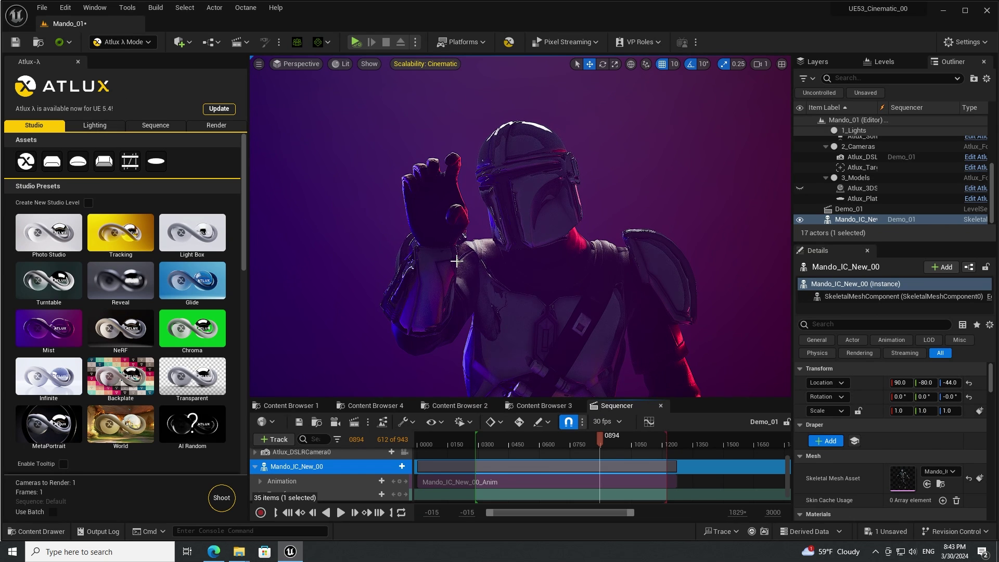
Step: Compare the Path Tracing, RayTracing and Lumen lighting engines on the Mist scene and leave Lumen active
left_click(108, 130)
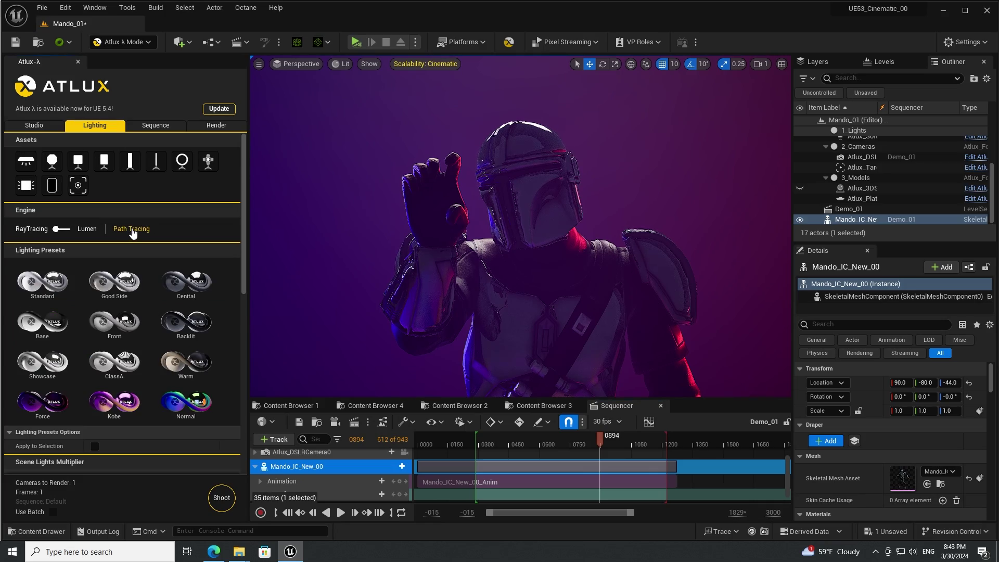
left_click(132, 229)
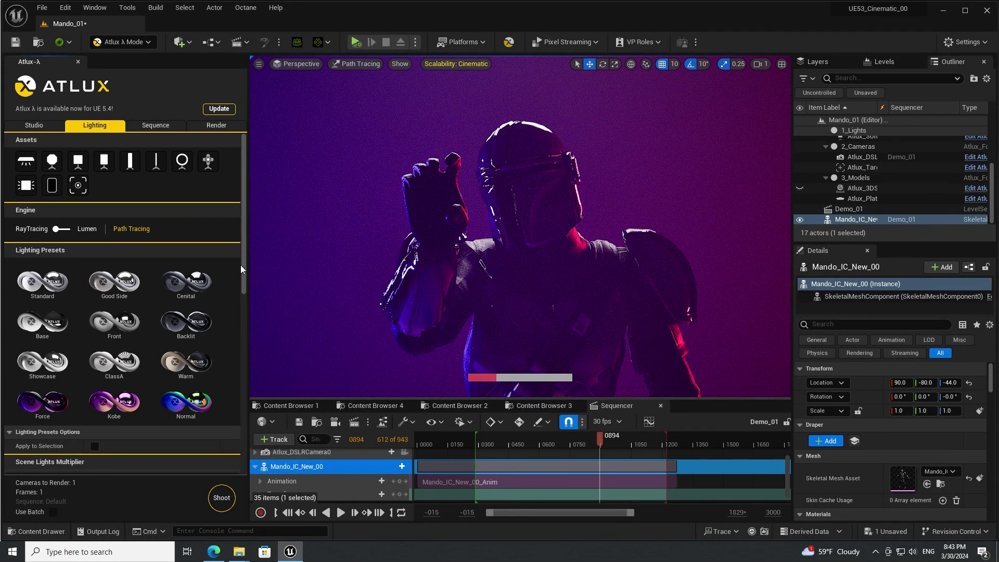
left_click(87, 229)
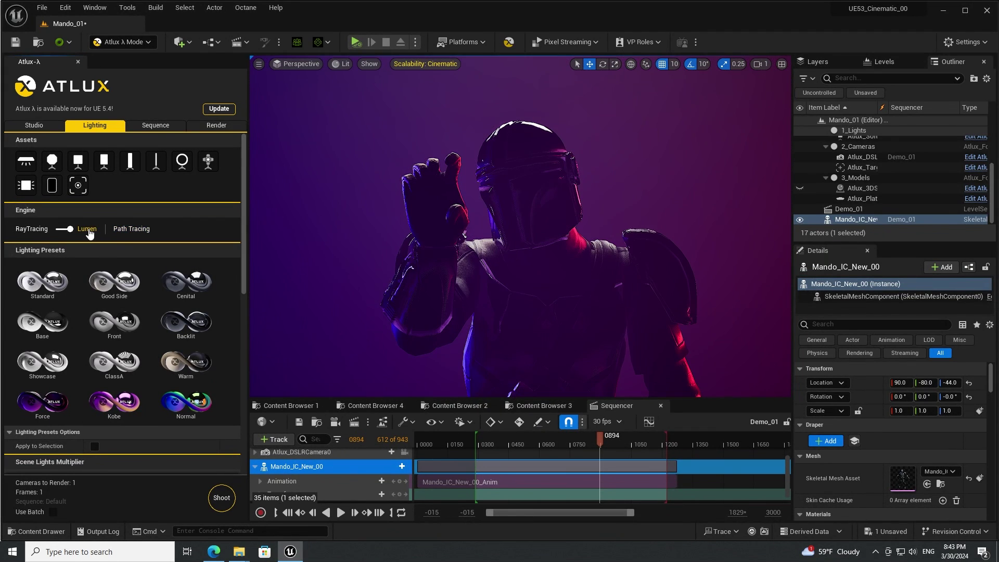
left_click(55, 229)
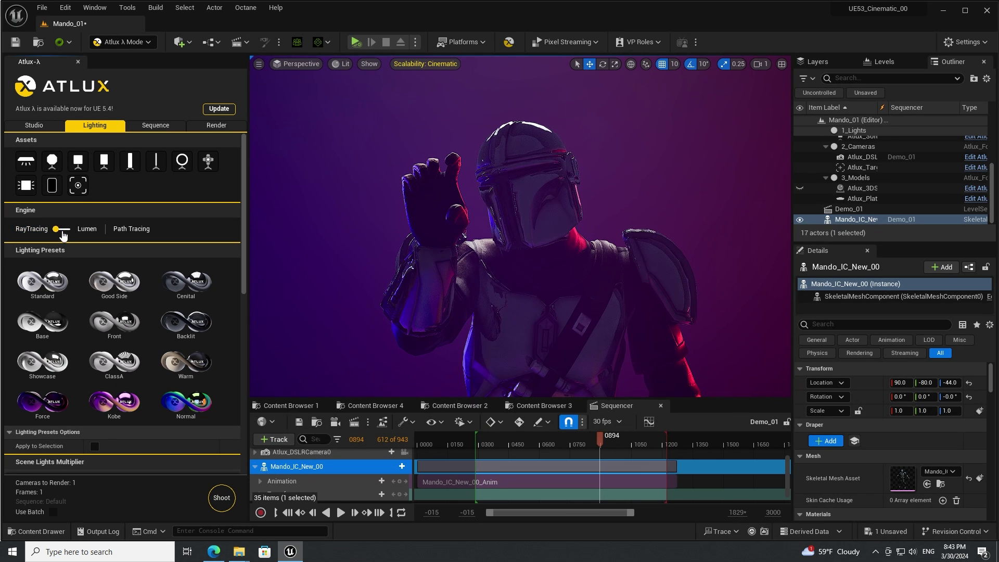
left_click(65, 229)
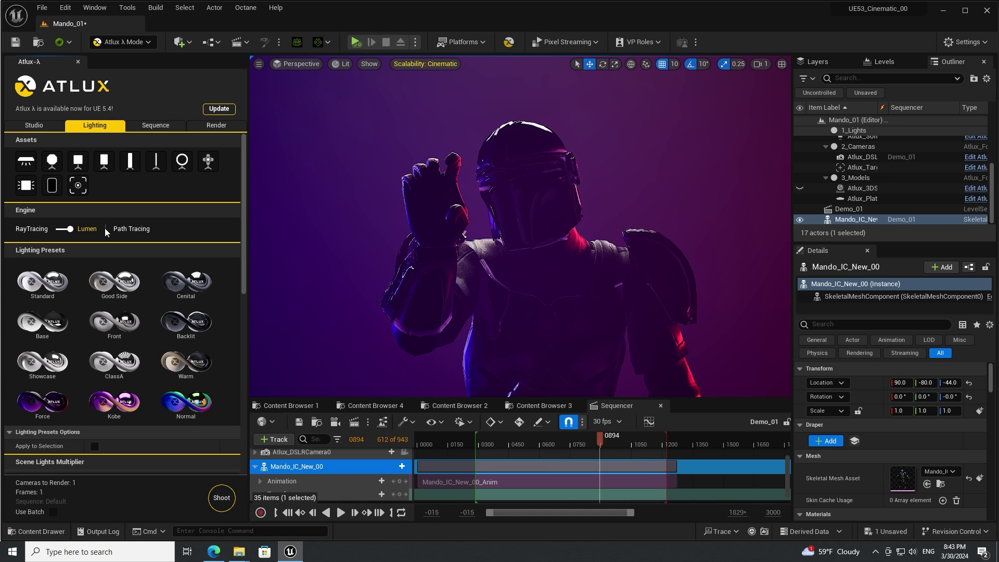
left_click(128, 232)
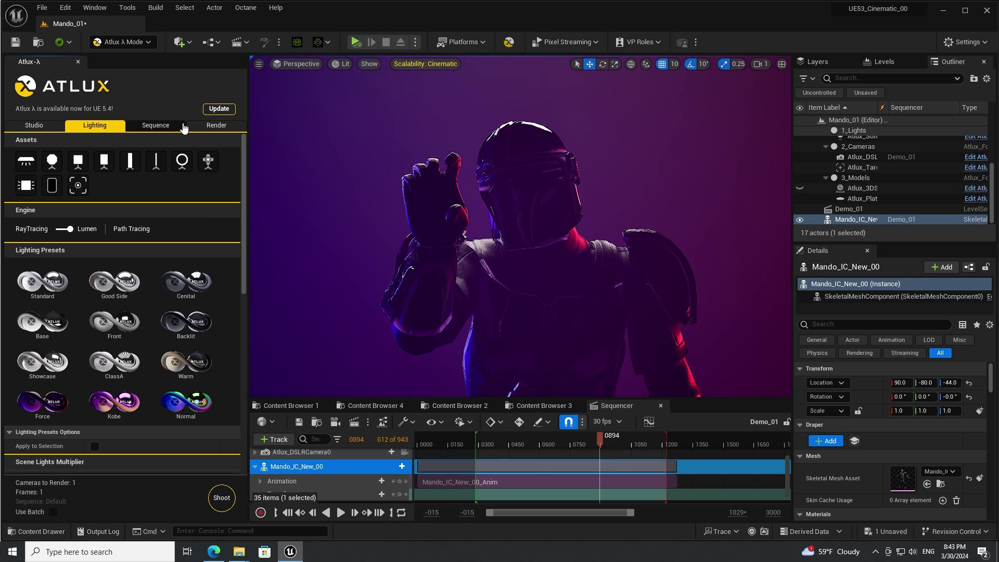
Step: Apply the Production quality preset to the Atlux render settings and review the available output resolutions
left_click(165, 130)
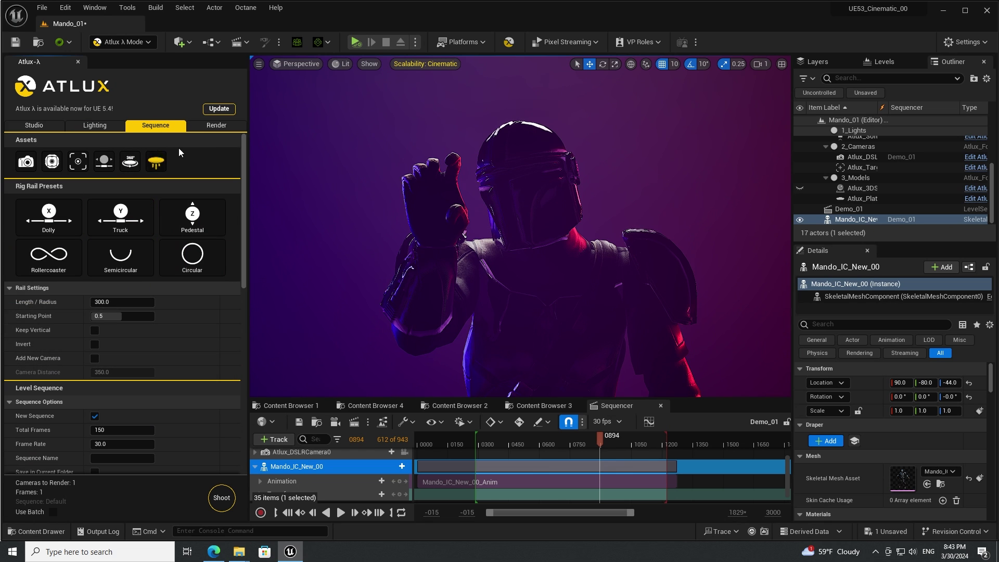
left_click(207, 130)
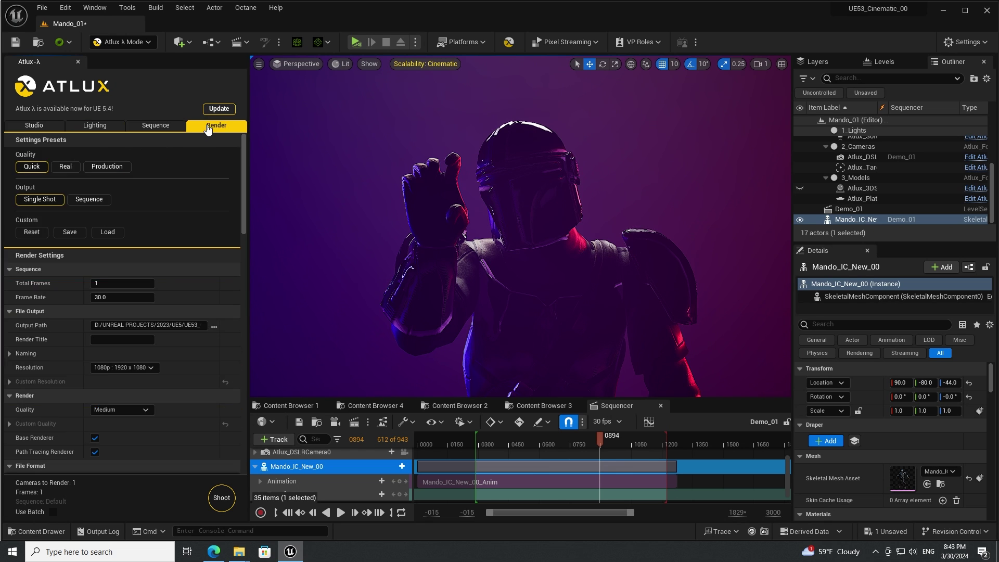
left_click(112, 169)
mouse_move(243, 175)
left_mouse_down()
mouse_move(251, 370)
mouse_move(239, 177)
left_mouse_up()
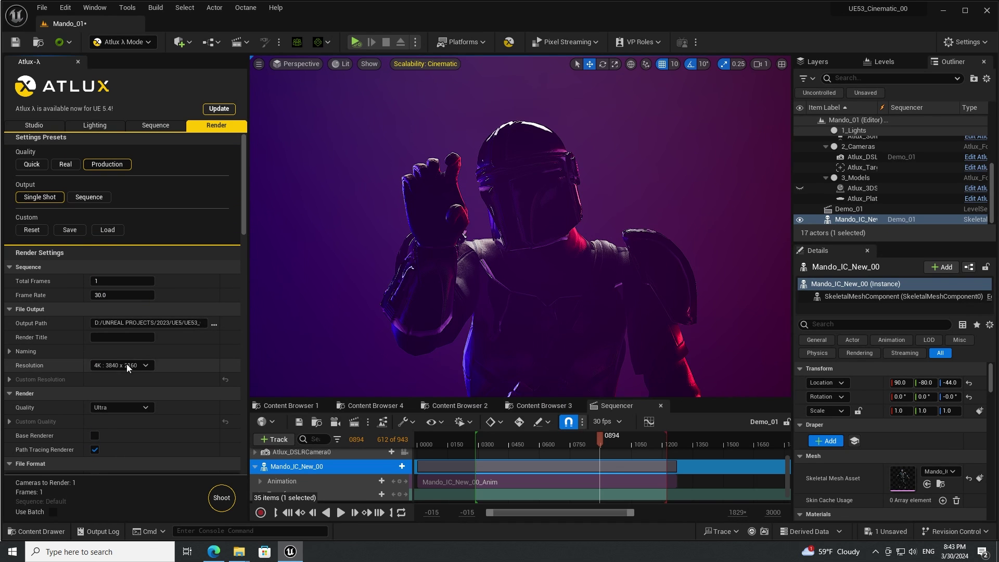
left_click(148, 366)
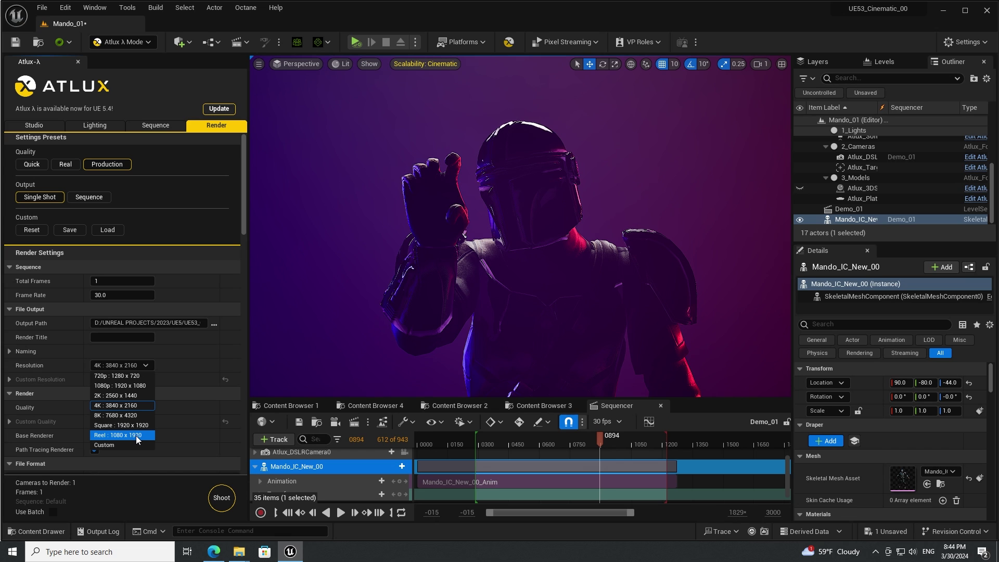
left_click(242, 220)
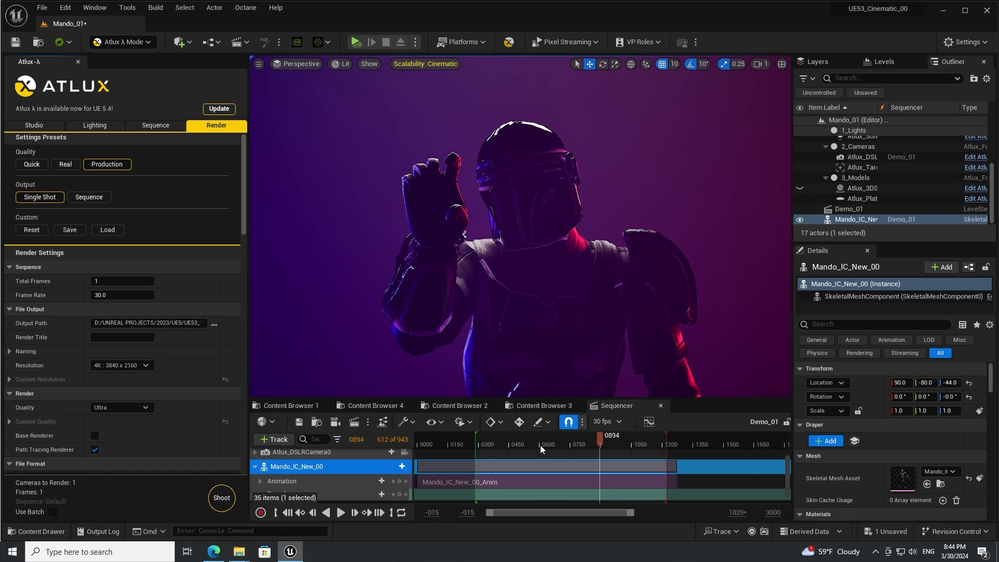
Step: Preview the character's animation in the Mist studio and move the playhead to frame 576
left_click(339, 515)
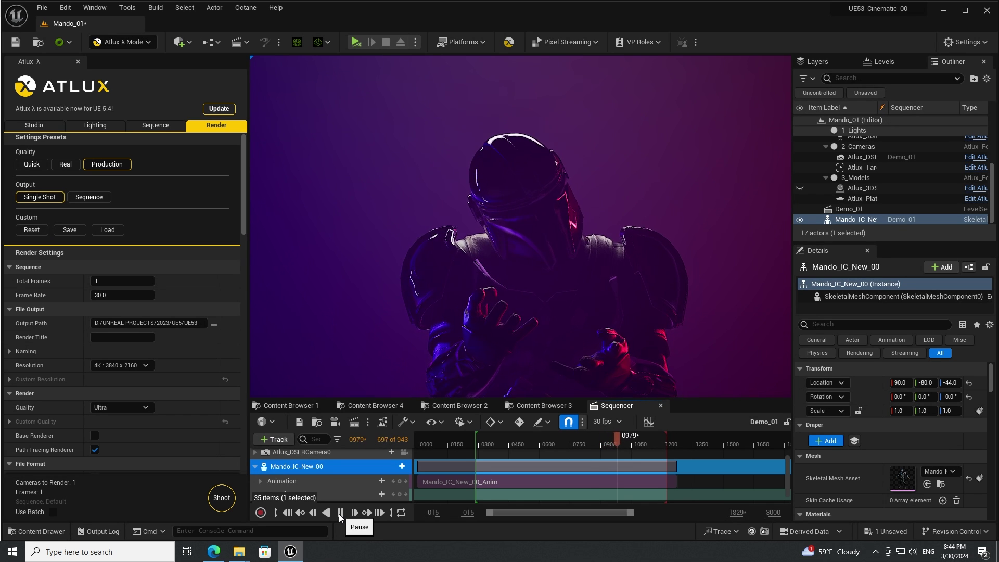
left_click(340, 514)
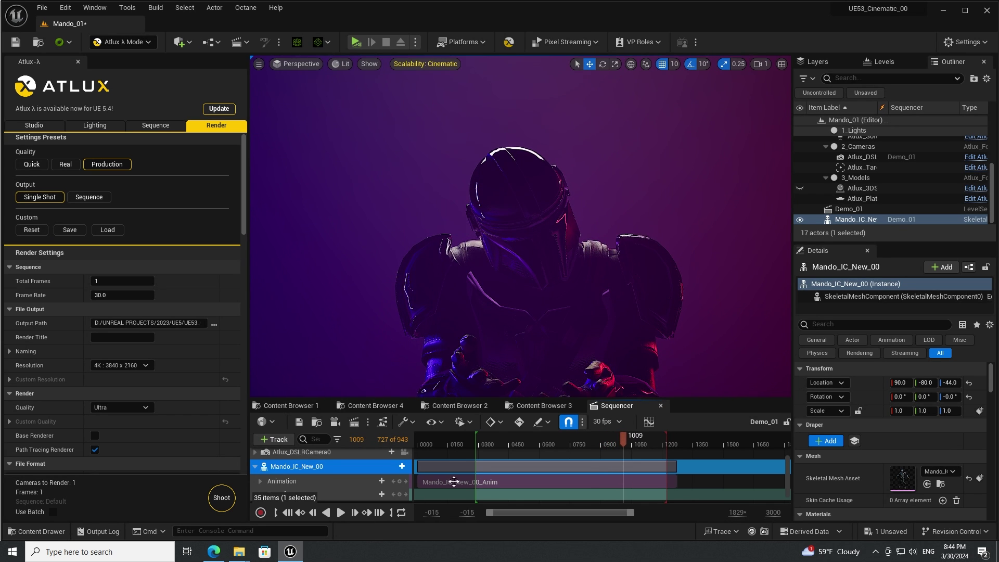
left_click(535, 442)
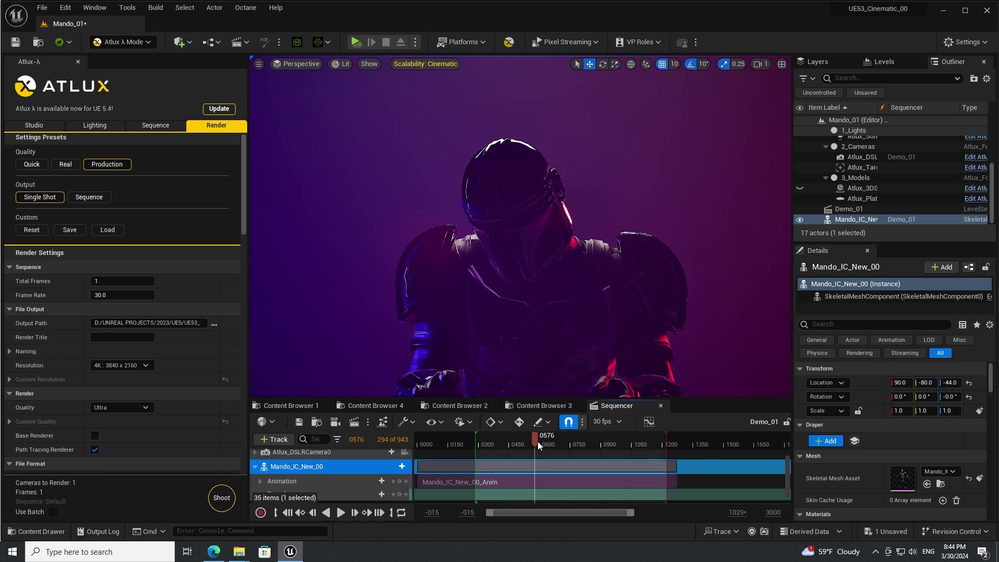
Step: Switch the lighting engine to RayTracing and scrub the Mando animation to frame 813, framing more of the character's torso
left_click(103, 129)
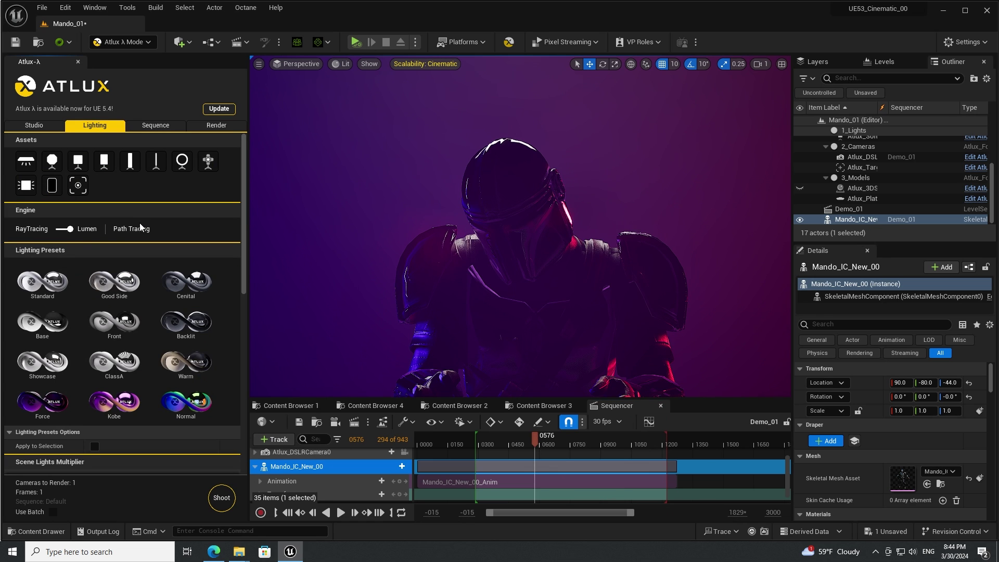
left_click(70, 230)
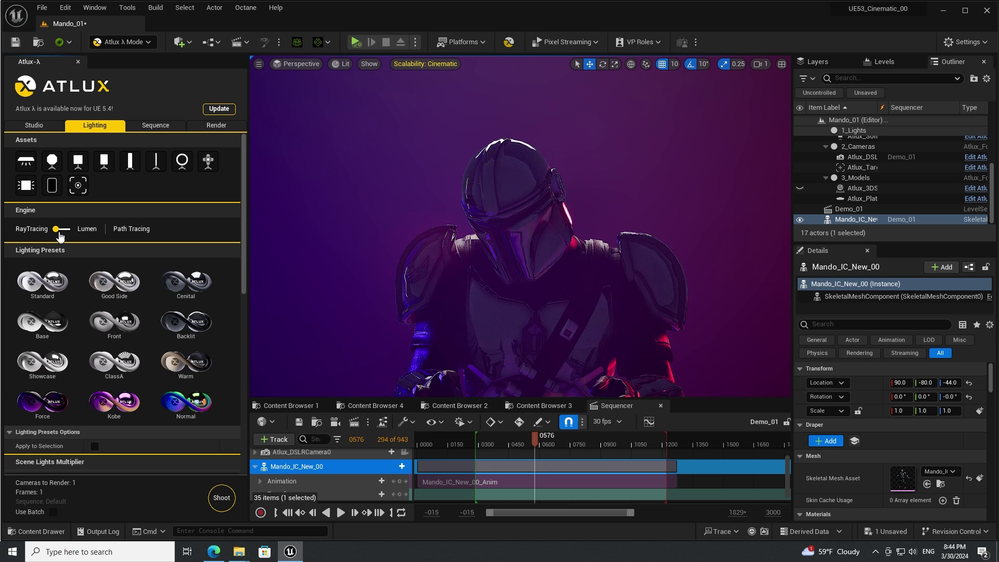
left_click(542, 442)
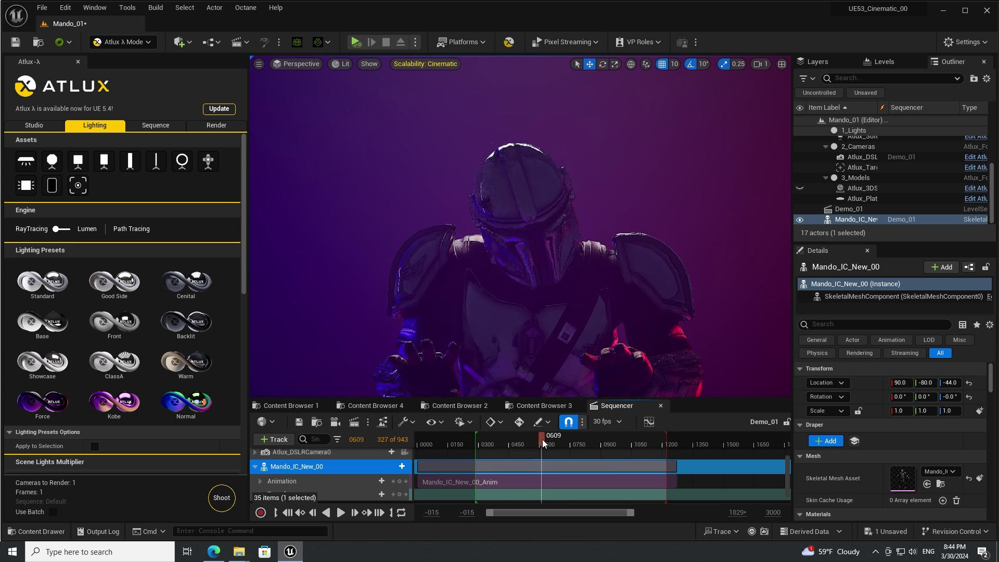
left_click_drag(543, 443, 552, 443)
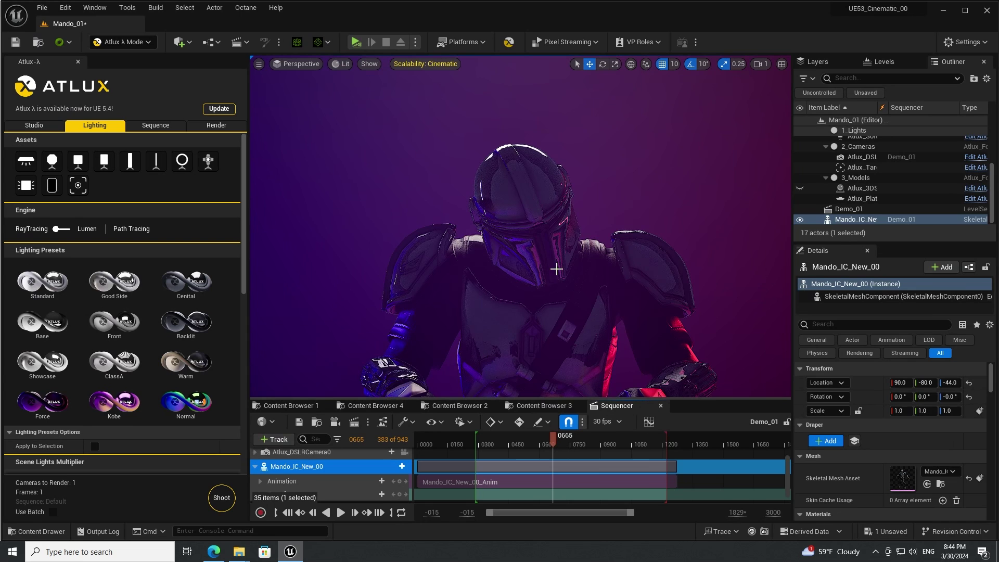
middle_click_drag(556, 268, 540, 206)
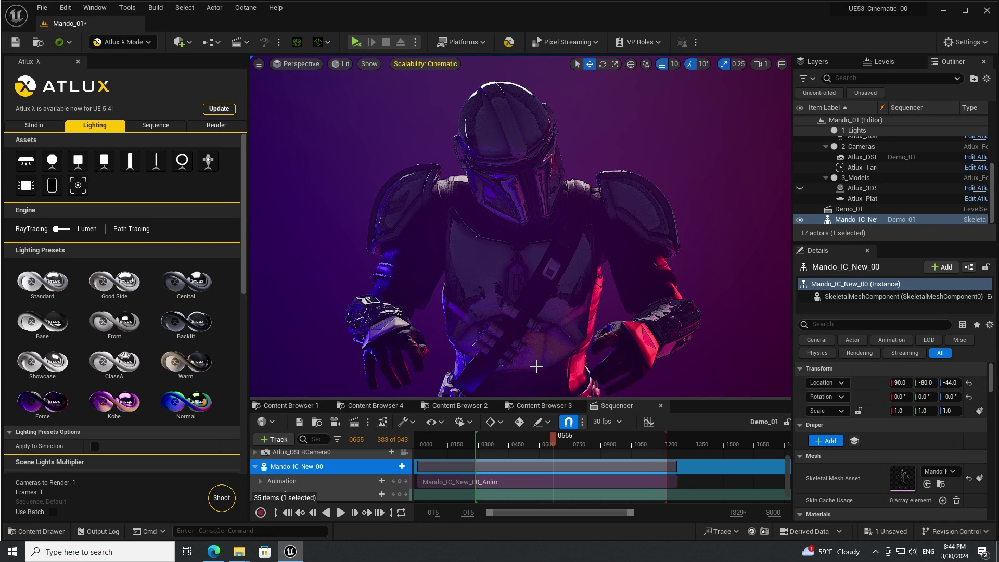
left_click(510, 441)
left_click_drag(511, 440, 583, 432)
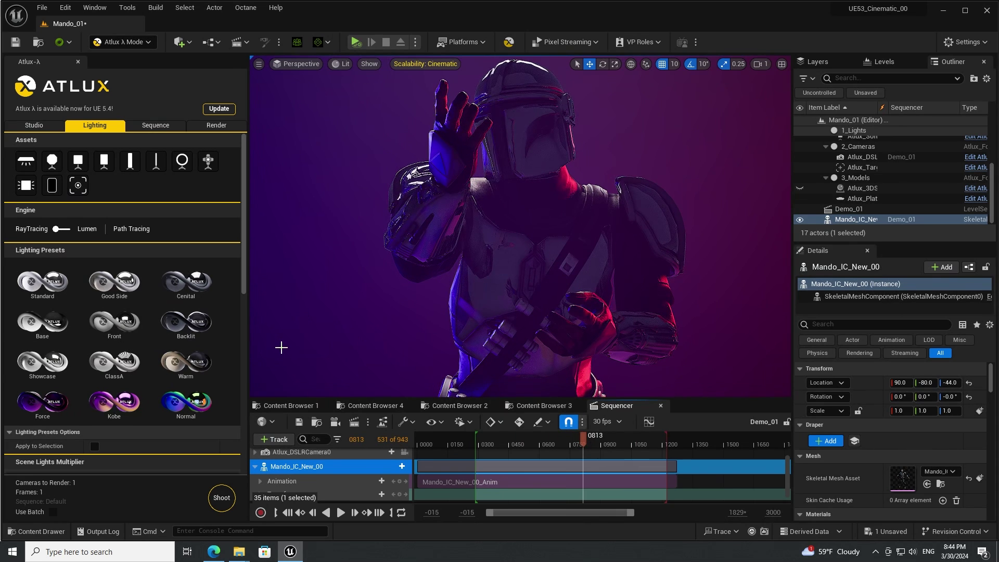
Step: Generate four AI Random studio presets in succession, keeping the last one as the character's lighting and backdrop
left_click(44, 127)
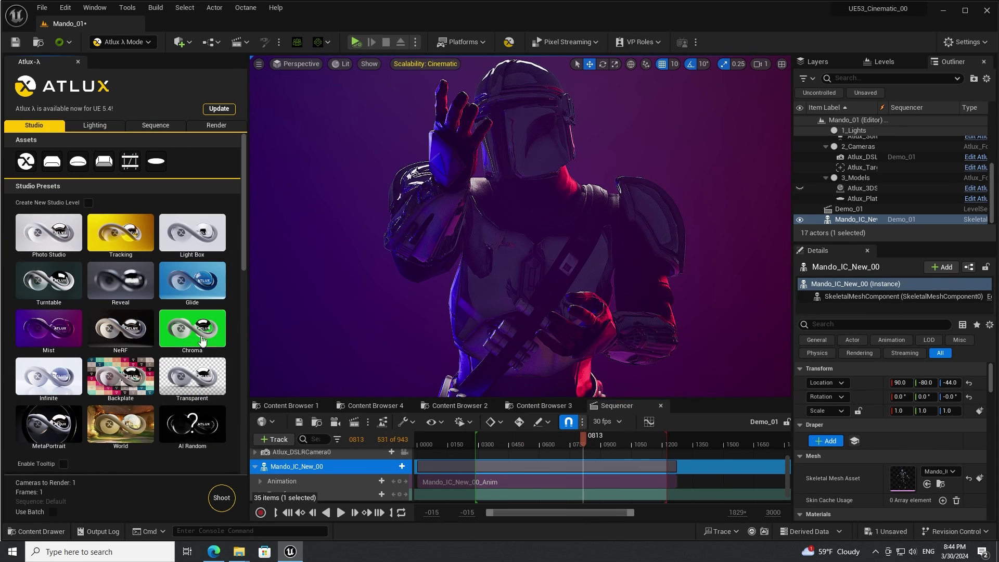
left_click(191, 427)
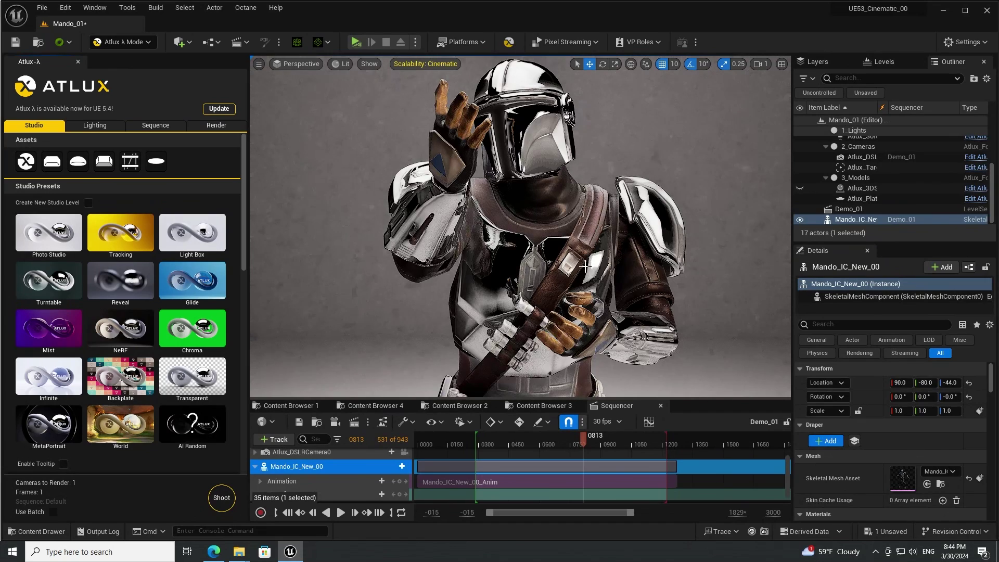
left_click(197, 425)
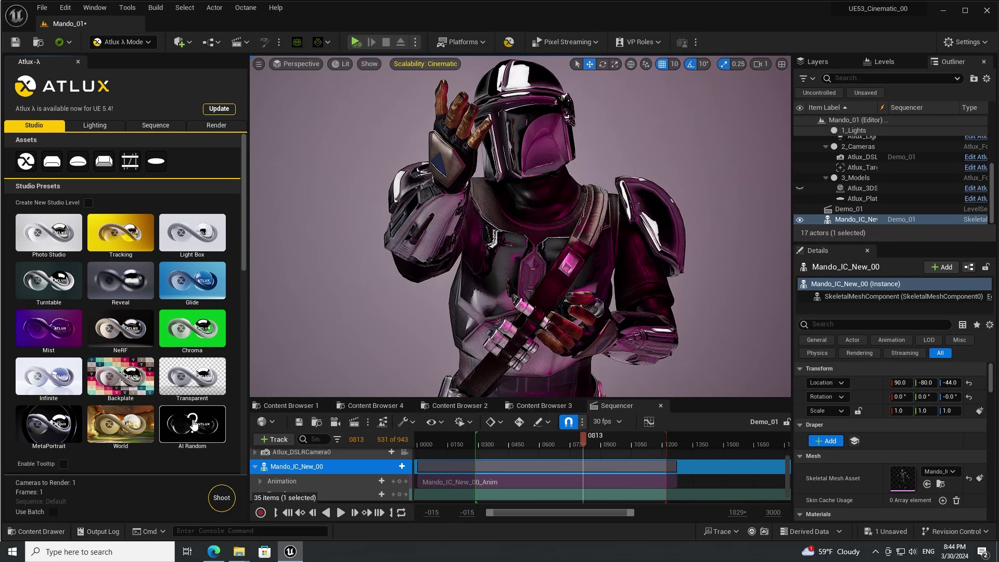
left_click(193, 431)
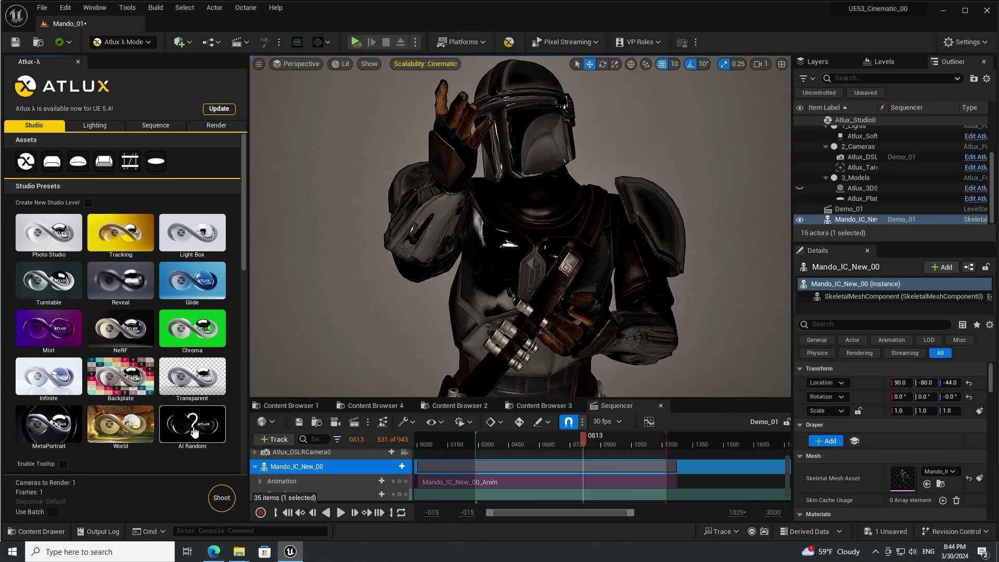
left_click(193, 431)
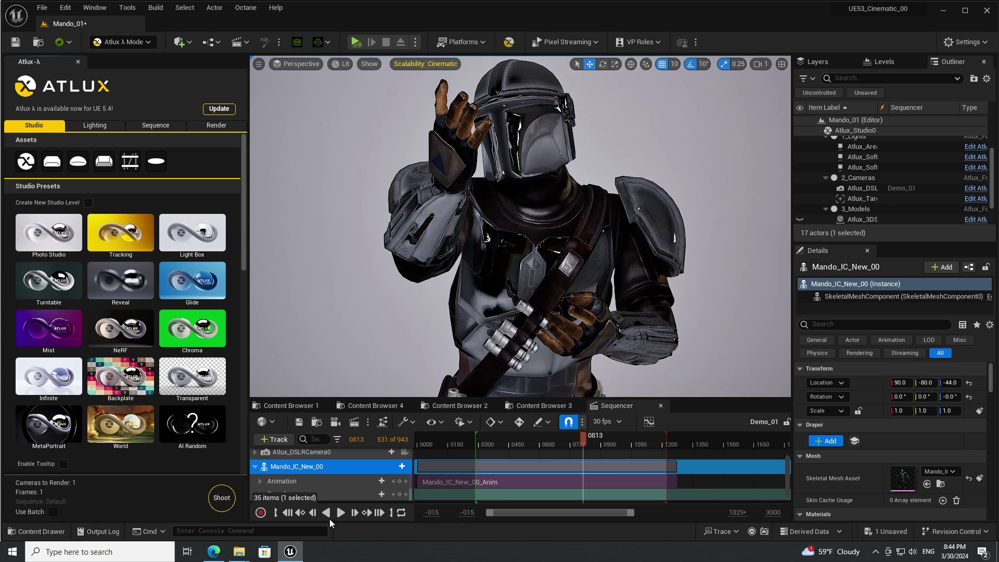
Step: Advance the animation to frame 980 and shoot a single still with the current production render settings
left_click(341, 513)
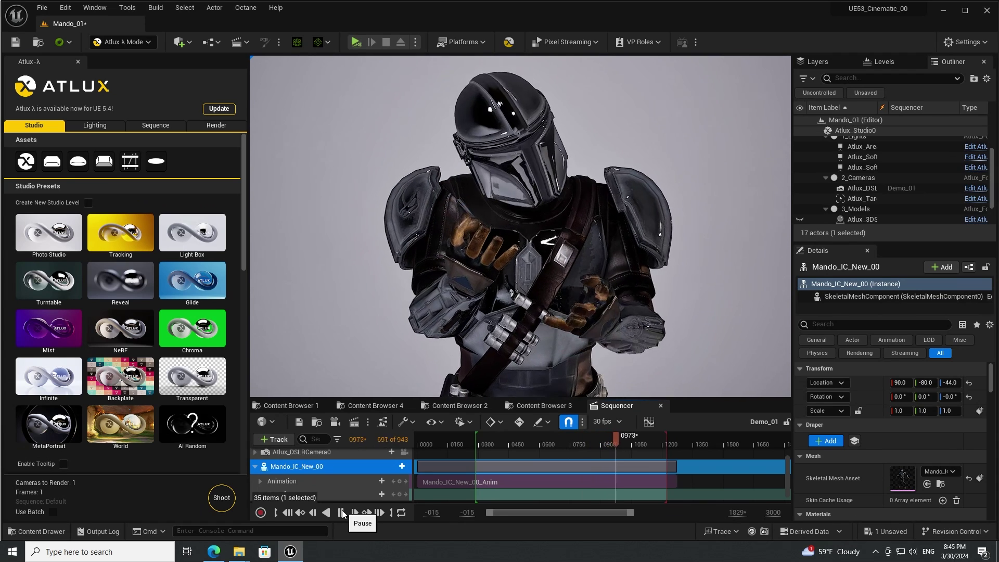
left_click(341, 513)
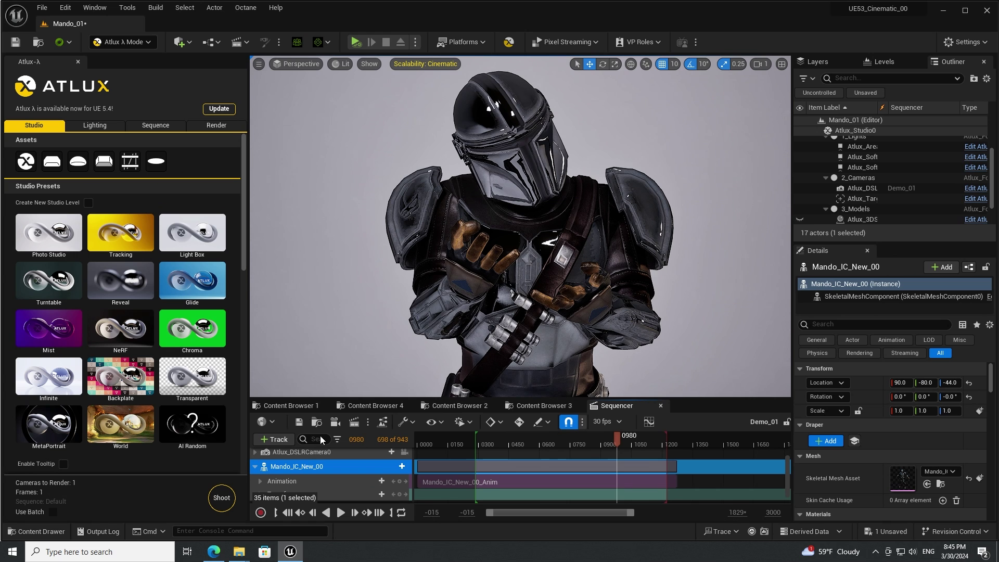
left_click(222, 498)
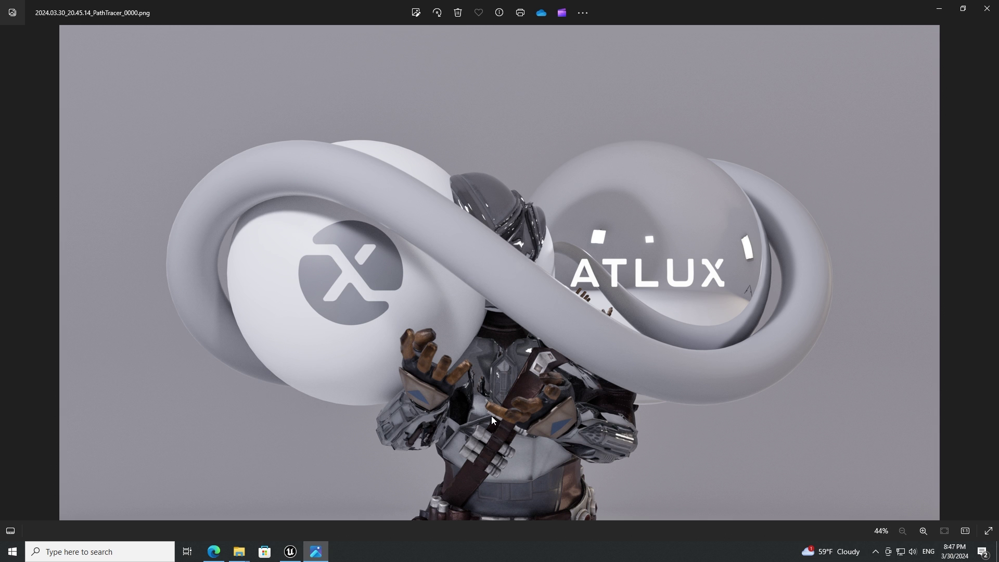
Step: Close the rendered image and check the PathTracer PNG in the Renders folder before returning to the Unreal editor
left_click(987, 8)
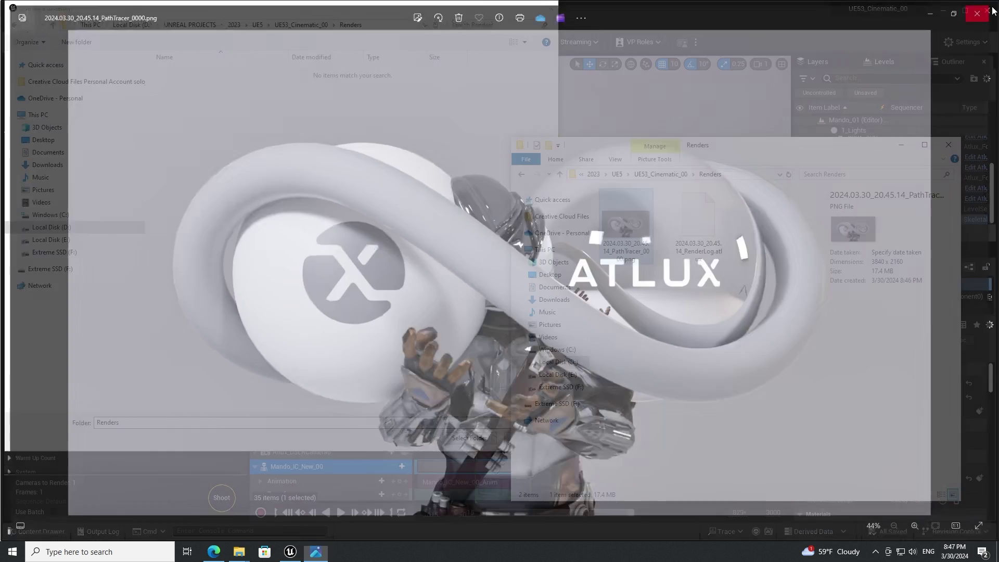
left_click(900, 144)
left_click(526, 437)
mouse_move(239, 552)
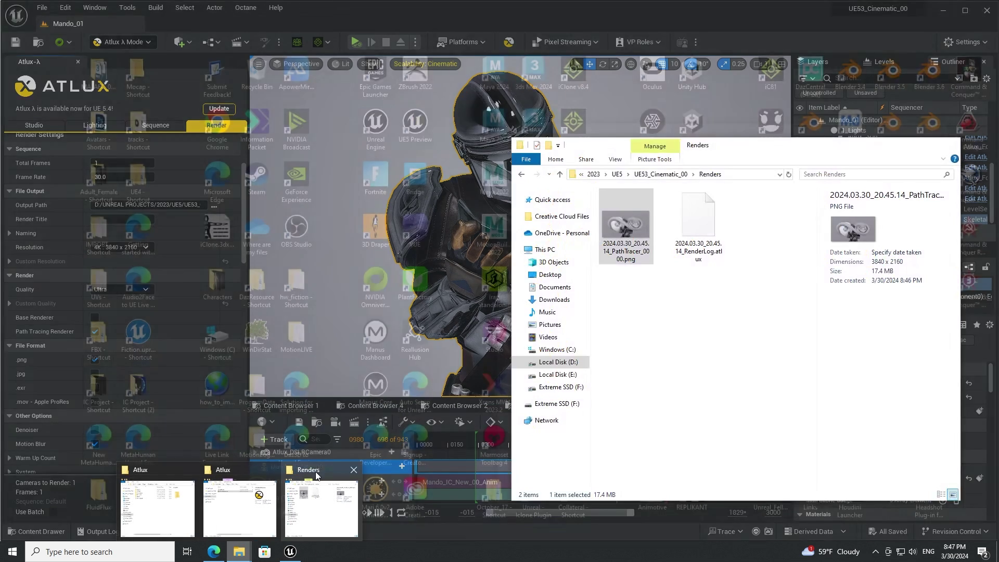
left_click(316, 475)
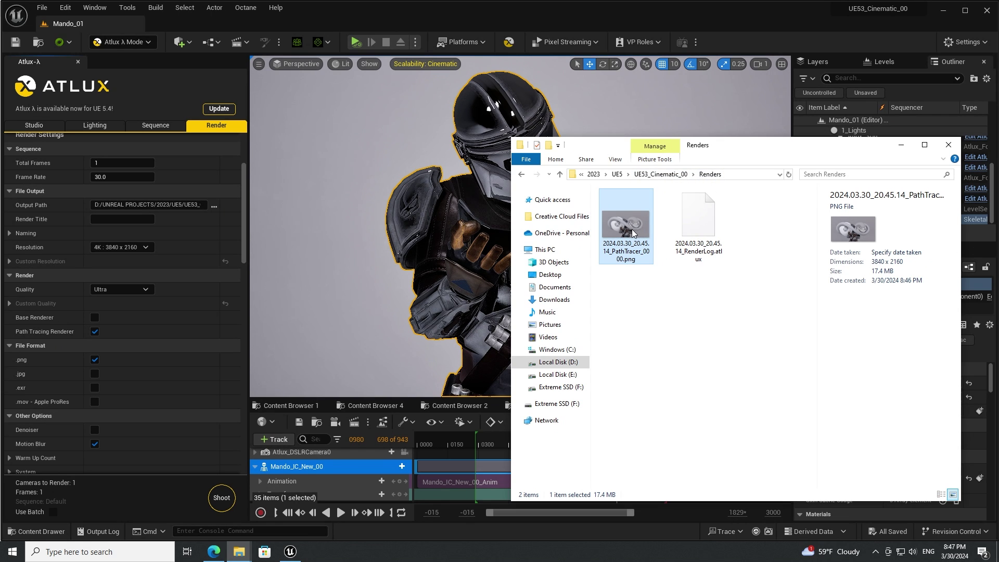
left_click(901, 144)
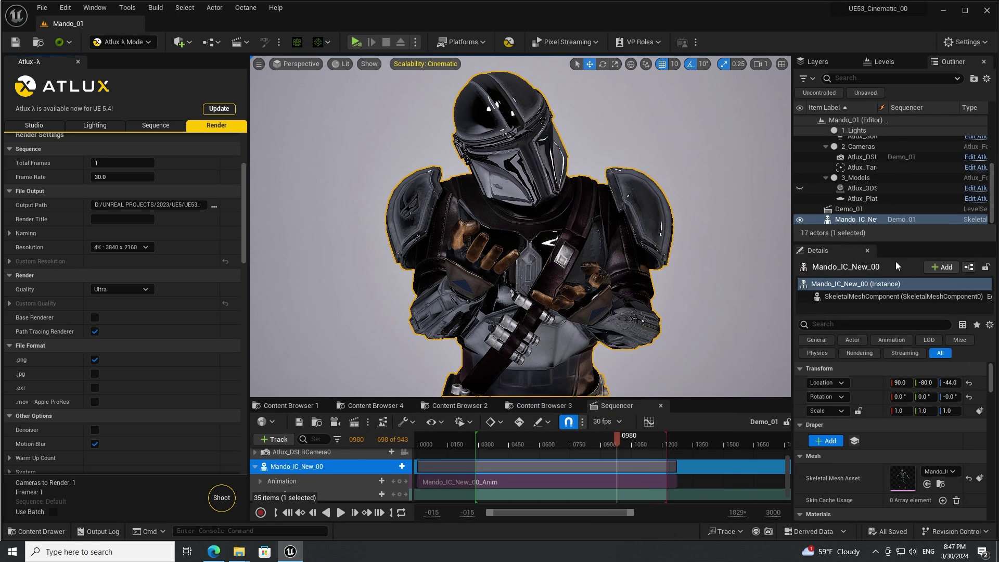
Step: Unhide the Atlux 3D sample model in the level and enable its Actor Hidden In Game option
left_click(854, 188)
left_click(800, 188)
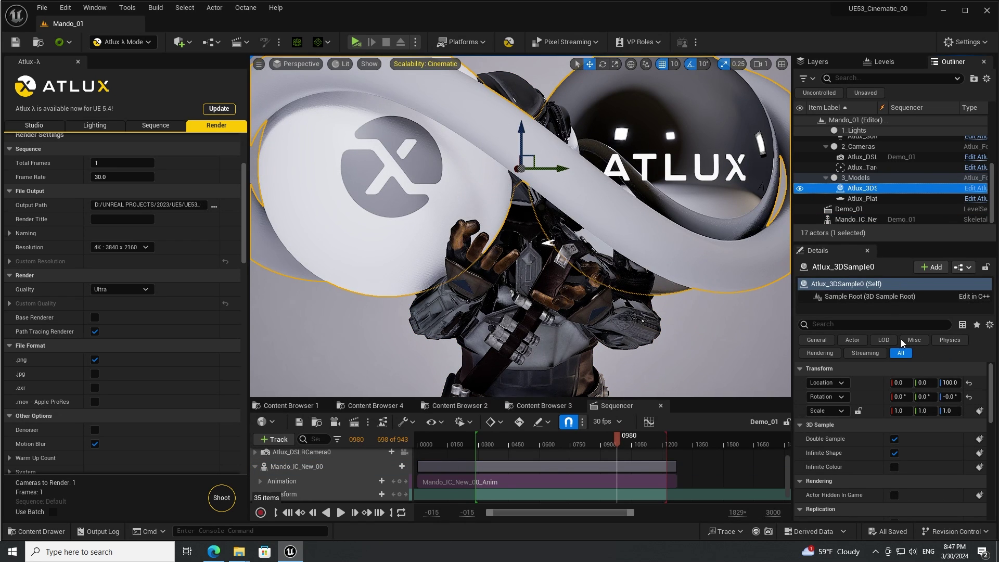
left_click(846, 324)
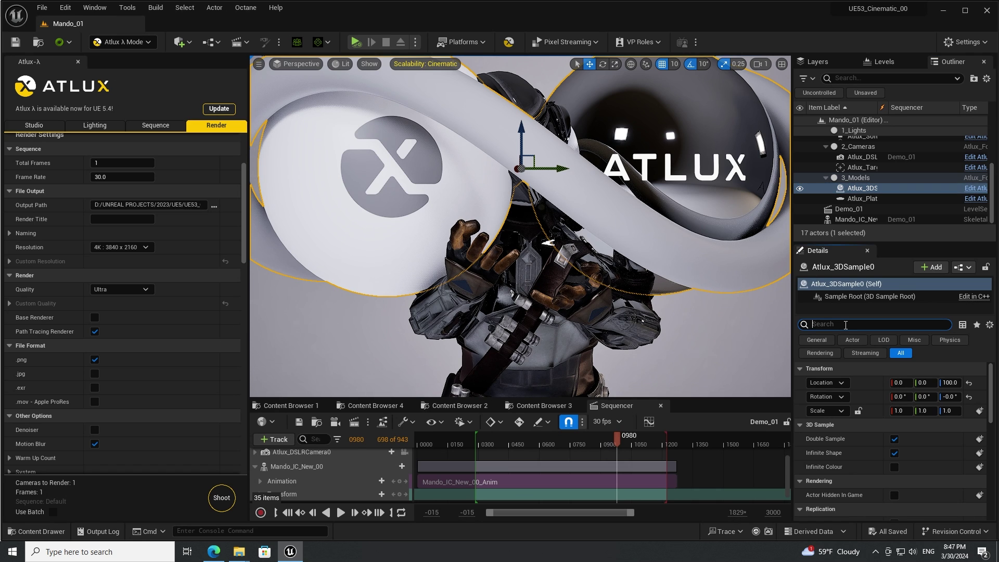
type("rend")
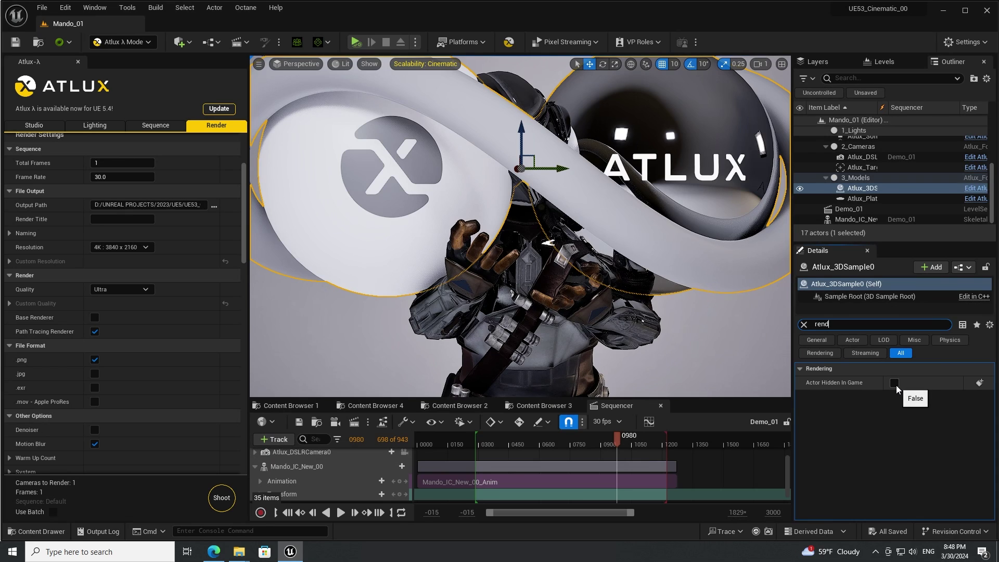
left_click(894, 383)
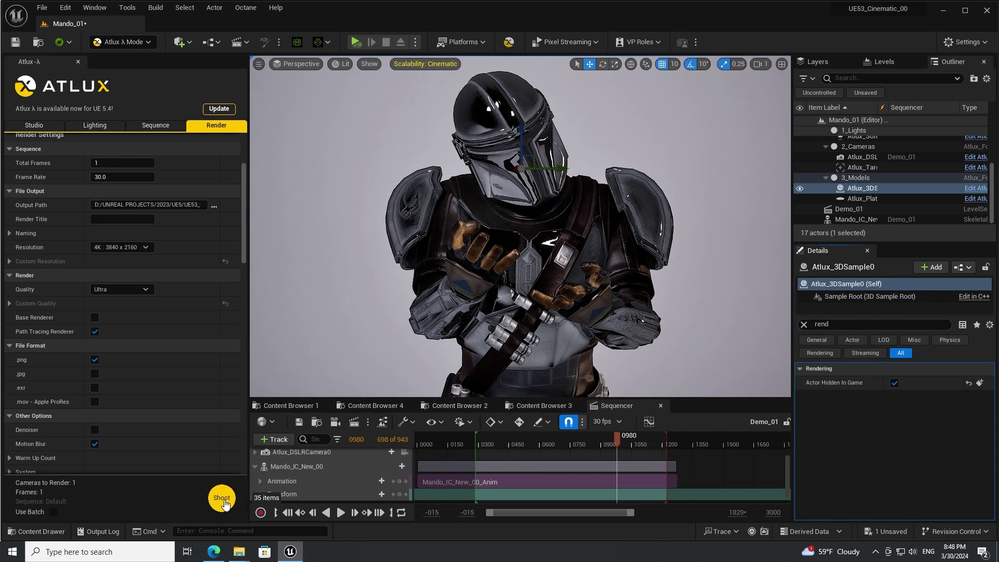
Step: Shoot a new still of the character at 1080p : 1920 x 1080 with the lighting engine set to Lumen
left_click(146, 248)
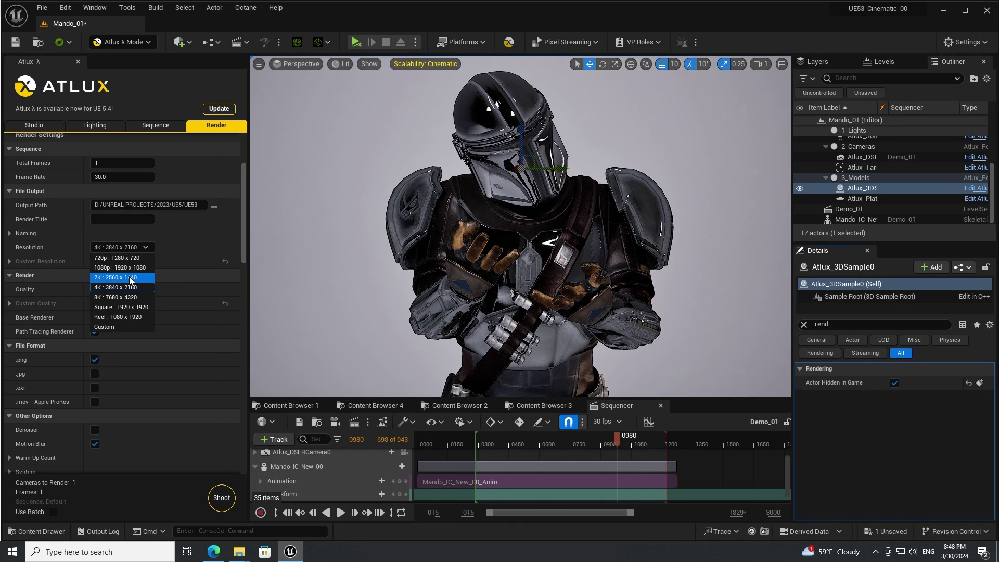
left_click(129, 267)
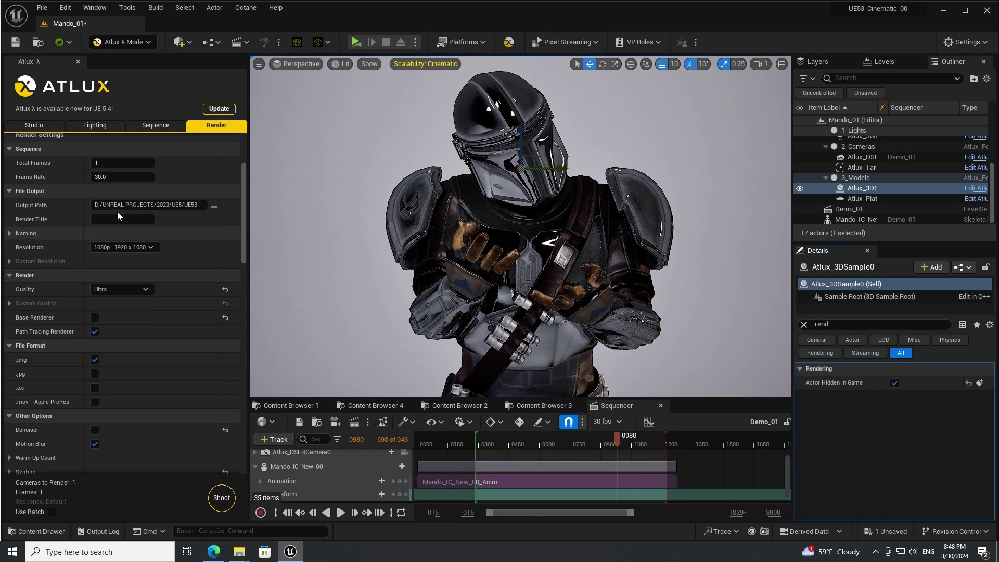
left_click(99, 127)
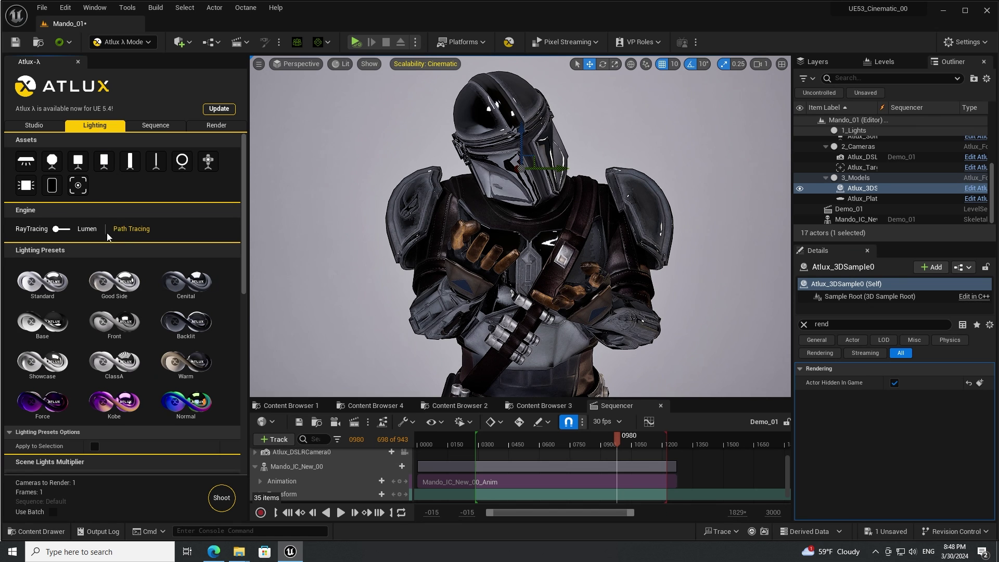
left_click(56, 229)
left_click(61, 231)
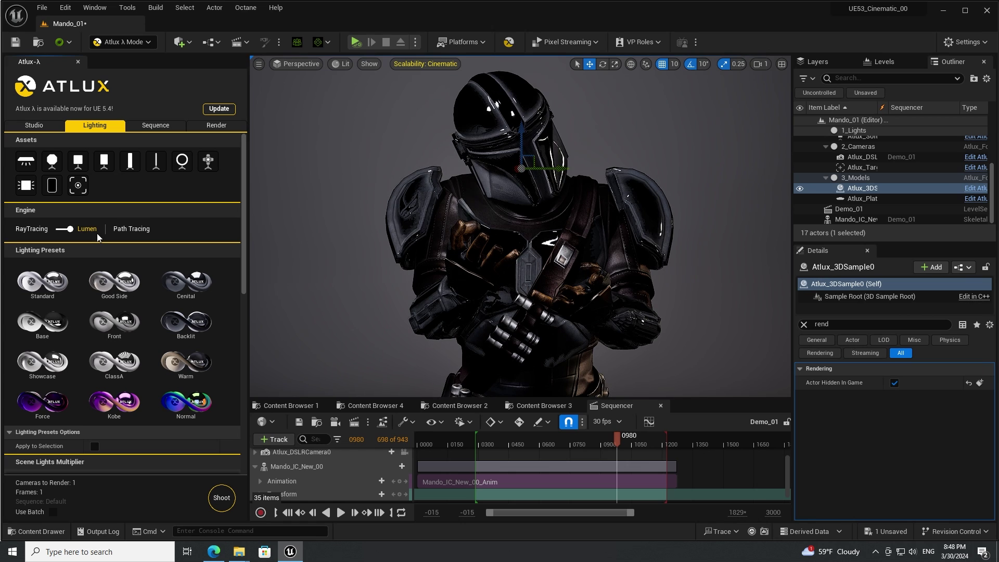
left_click(224, 501)
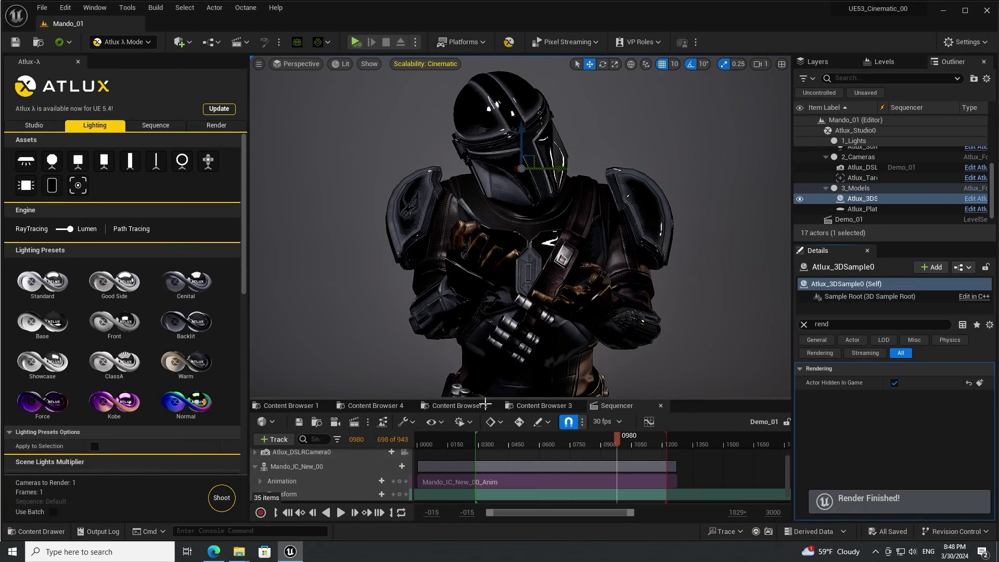
Step: Open the newest PathTracer PNG from the Renders folder to inspect the 1080p still, then close the image
mouse_move(239, 551)
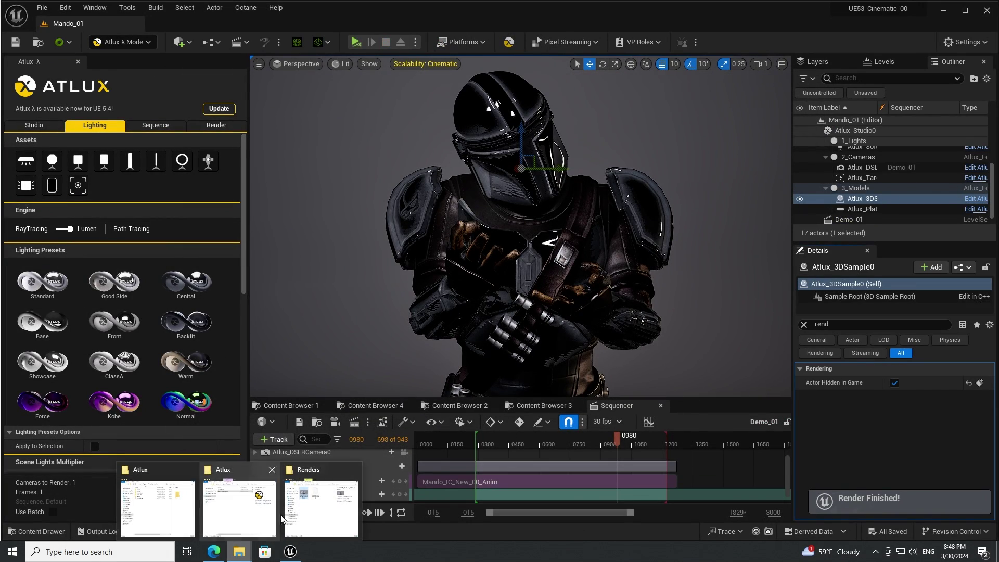
left_click(315, 472)
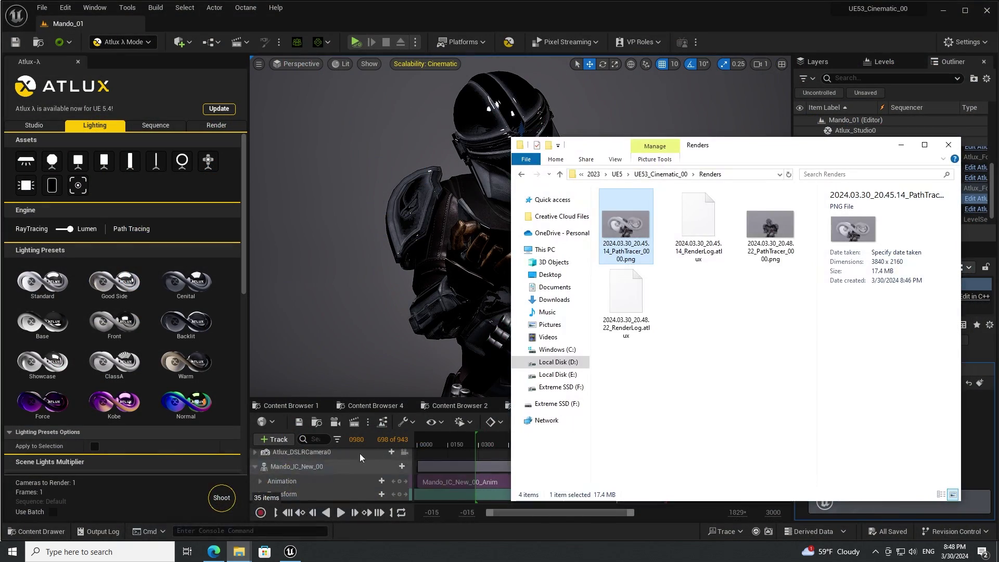
double_click(767, 242)
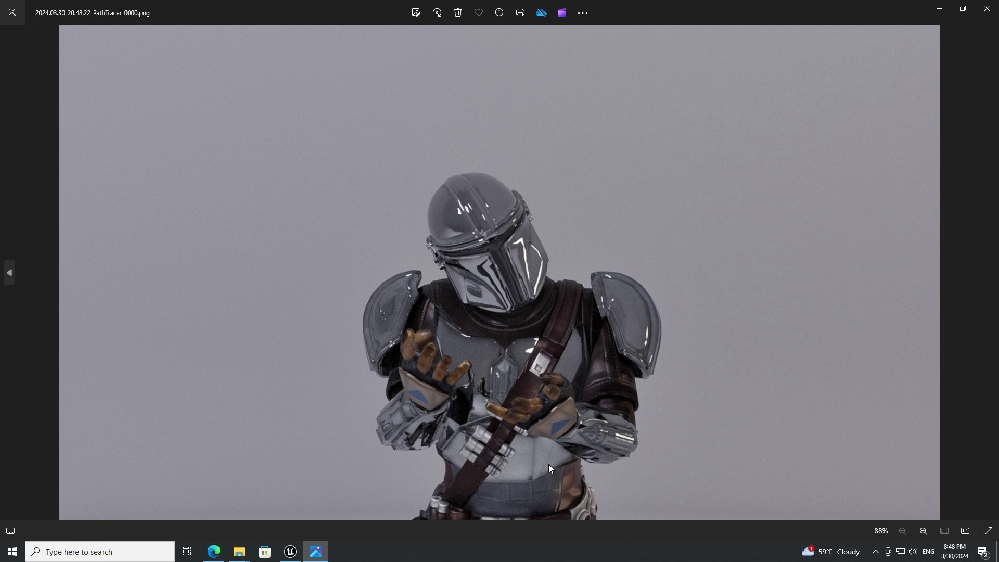
left_click(988, 11)
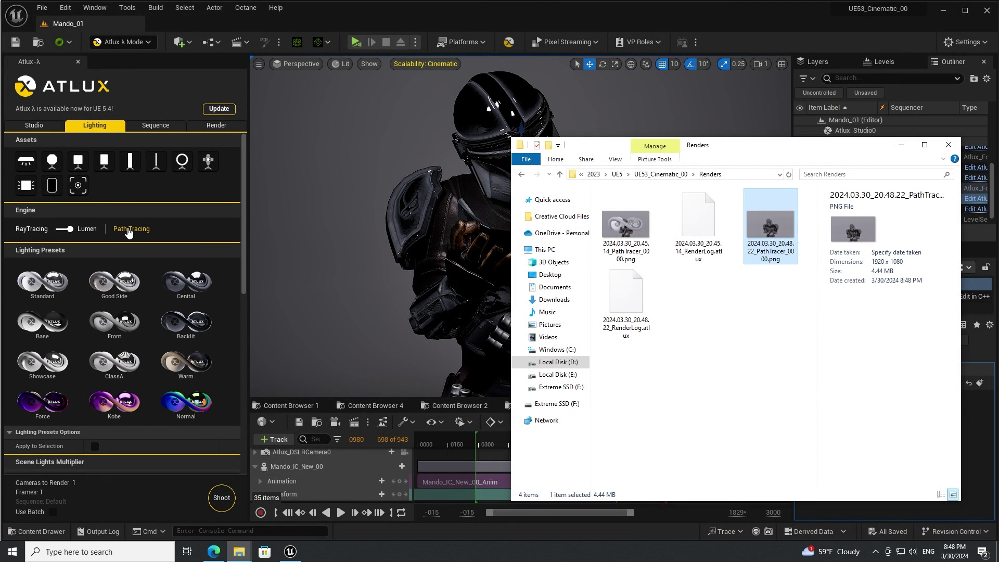
Step: Switch the lighting engine to RayTracing, preview the animation by playback and scrubbing, and return to the start frame
left_click(69, 234)
left_click(70, 234)
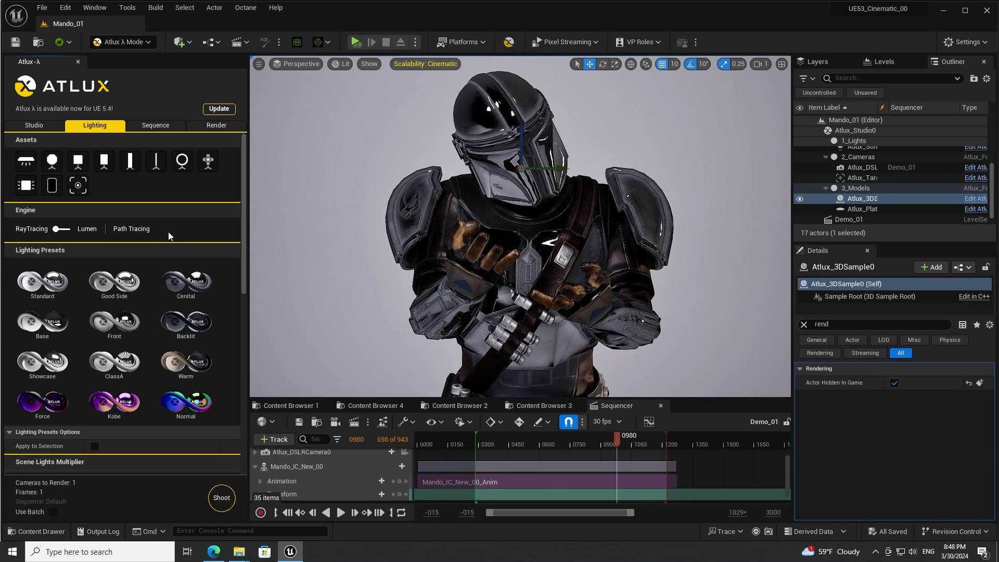
left_click(288, 513)
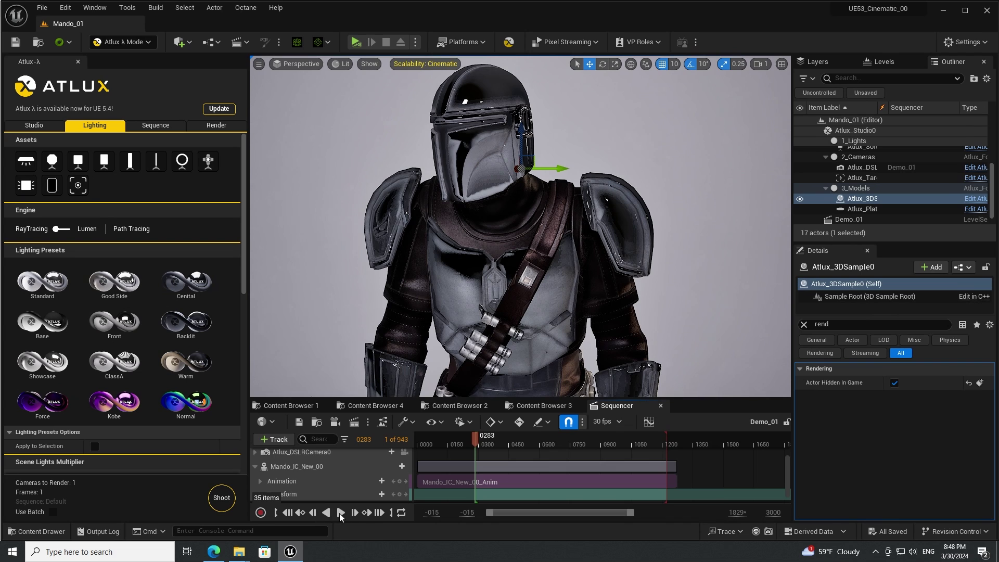
left_click(340, 513)
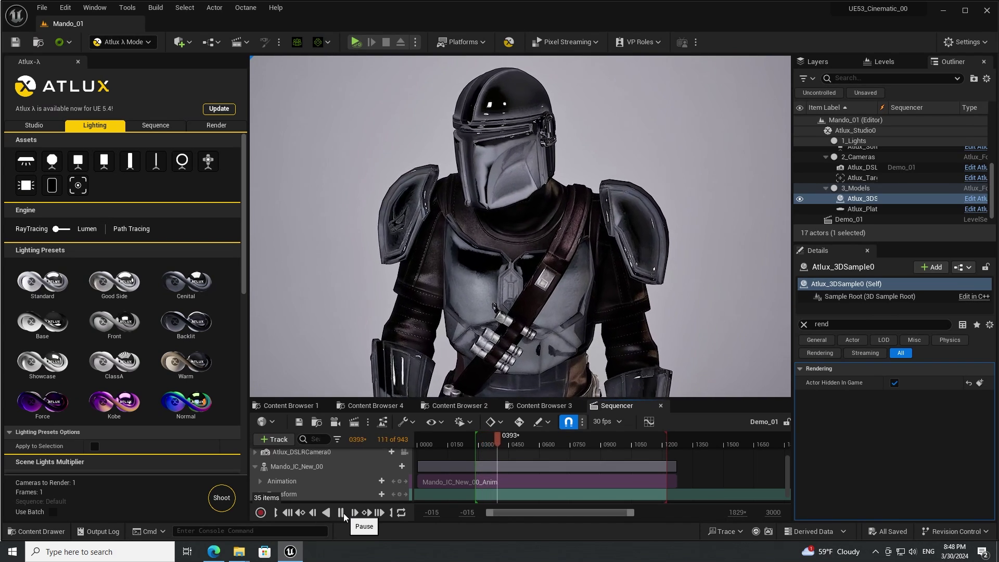
left_click(341, 513)
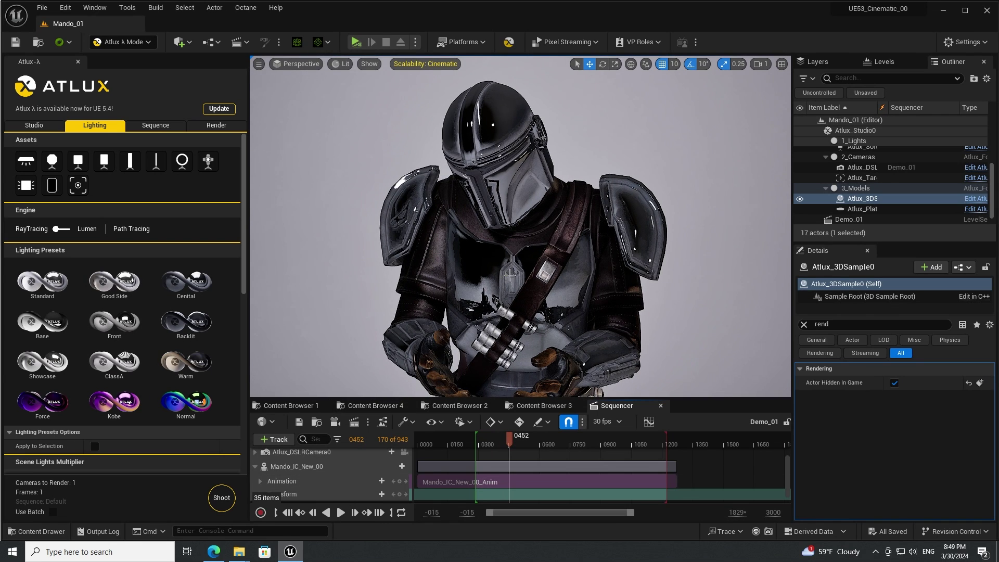
left_click_drag(533, 438, 629, 441)
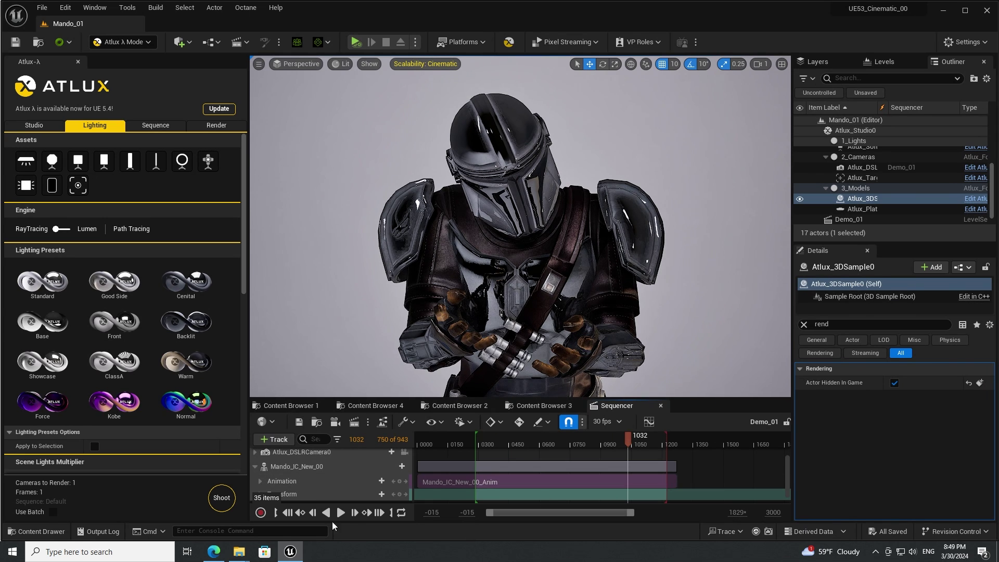
left_click(288, 513)
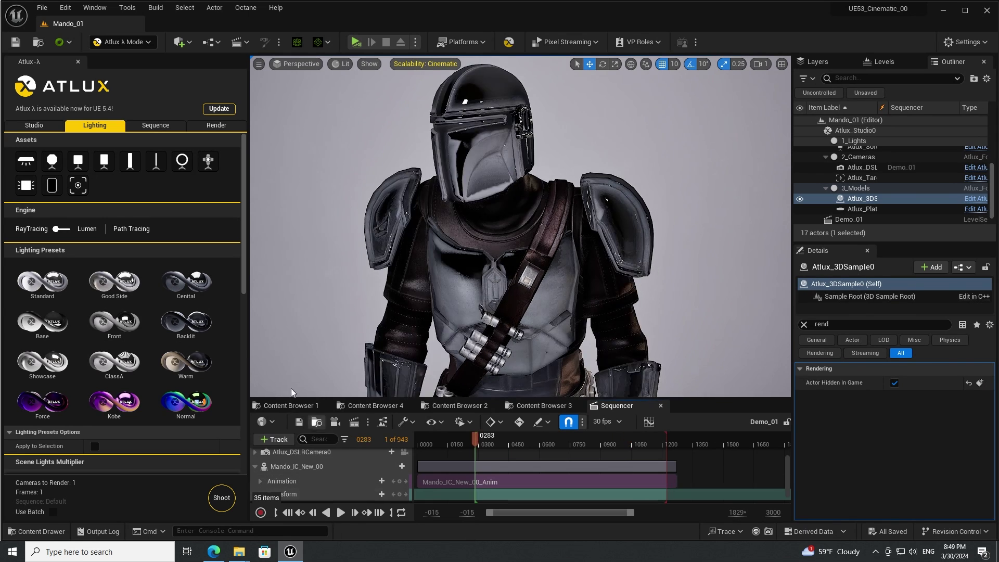
Step: Apply the AI Random studio preset repeatedly, checking the character at frame 645, until a beige textured backdrop is generated
left_click(38, 128)
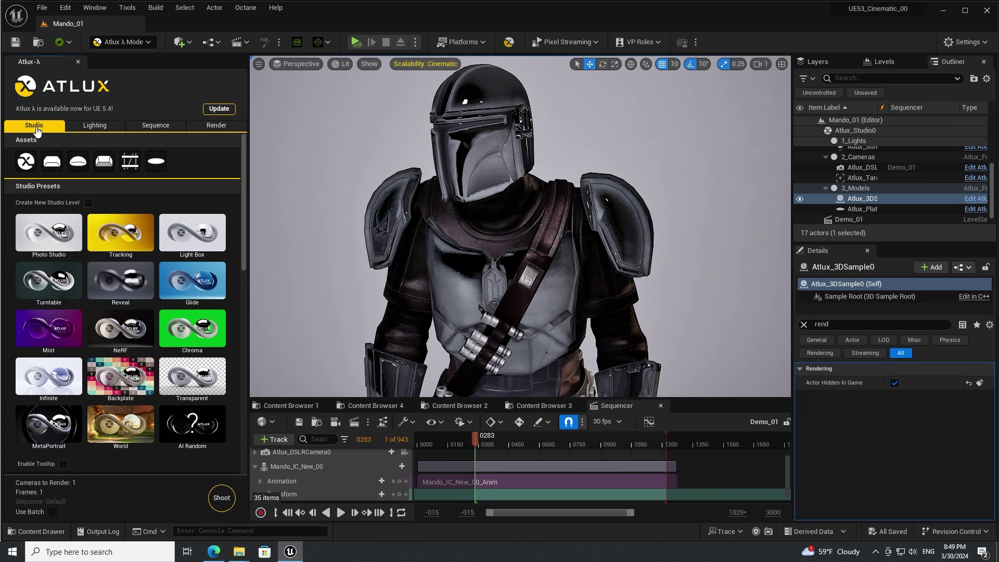
left_click(199, 427)
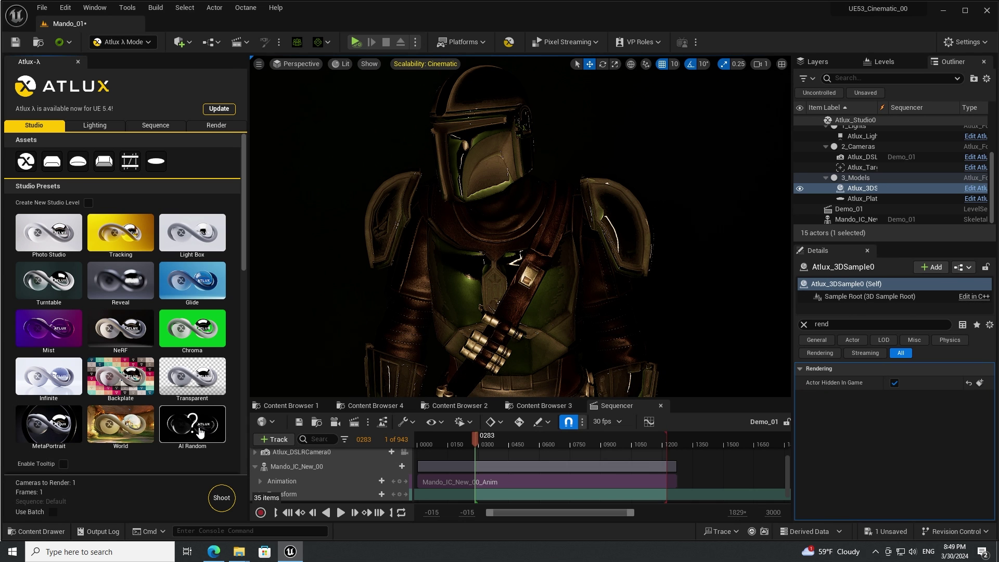
left_click(200, 432)
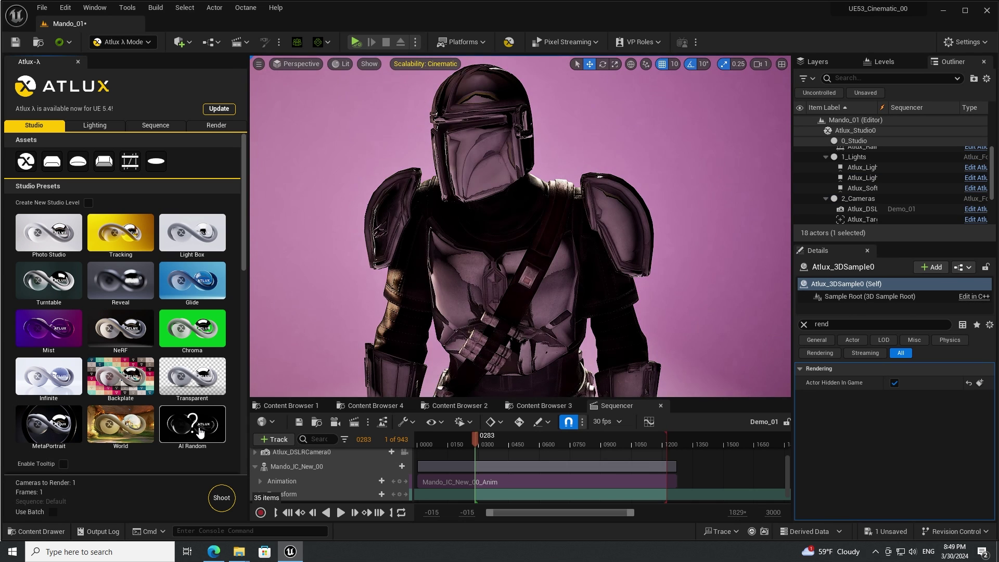
left_click(514, 443)
left_click_drag(523, 446, 548, 438)
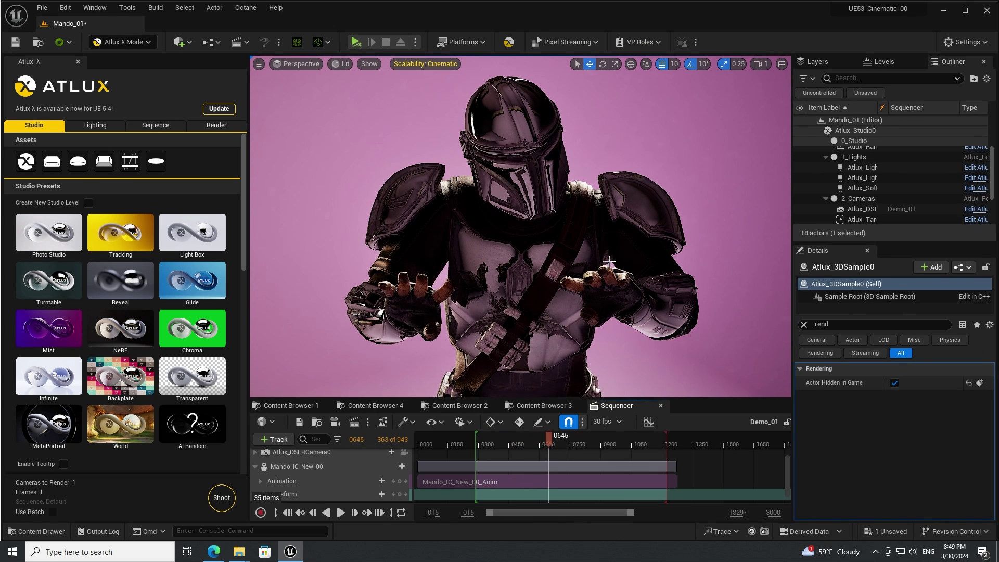
left_click(200, 435)
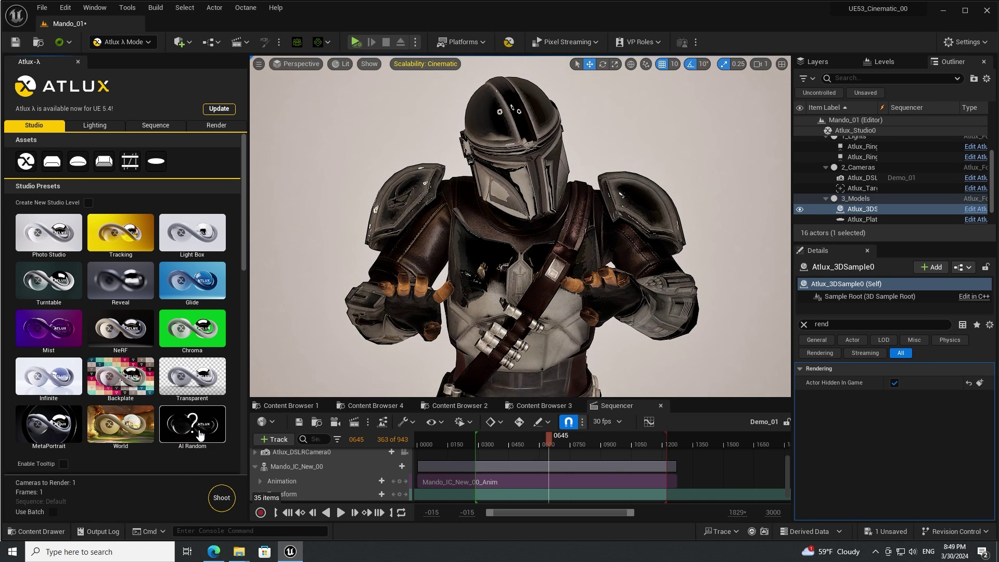
left_click(201, 435)
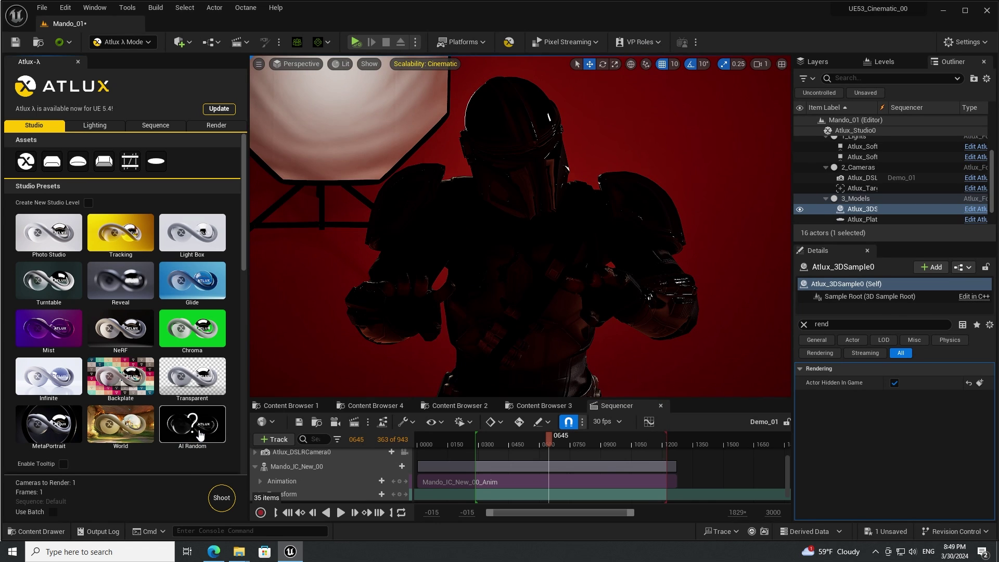
left_click(201, 435)
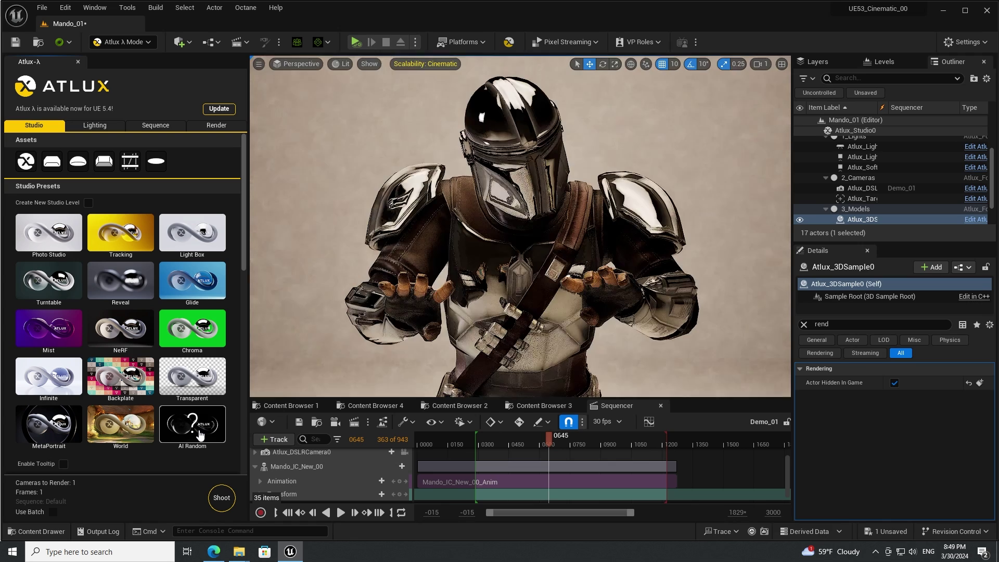
Step: Play the animation from frame 461, pause at frame 714, and check the lighting engine and render settings
left_click(511, 440)
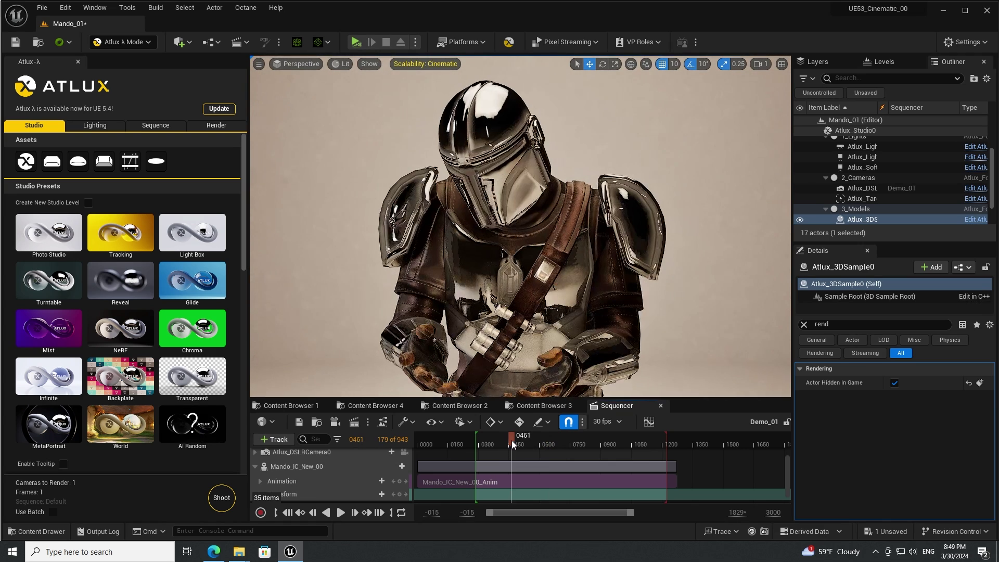
left_click(341, 513)
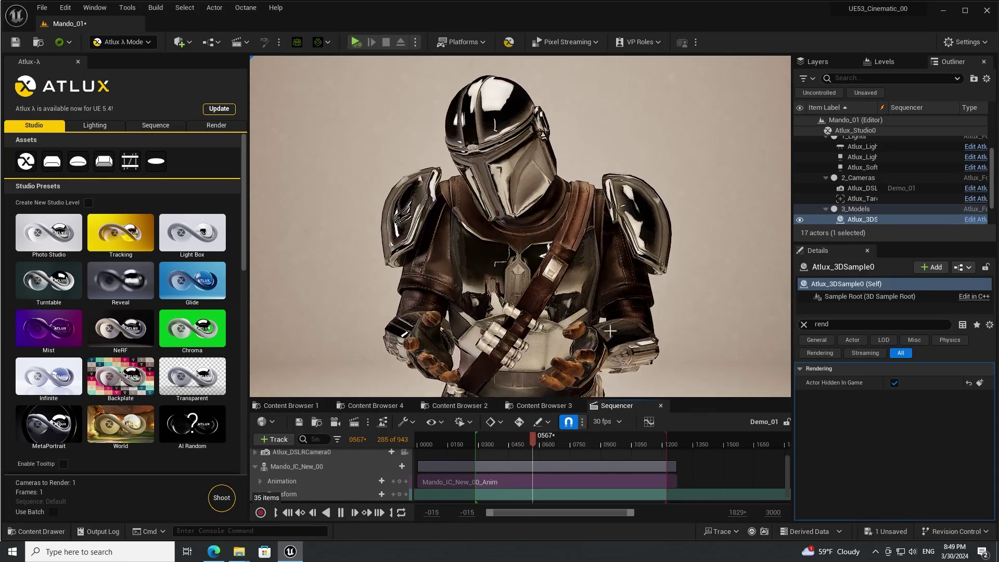
left_click(343, 513)
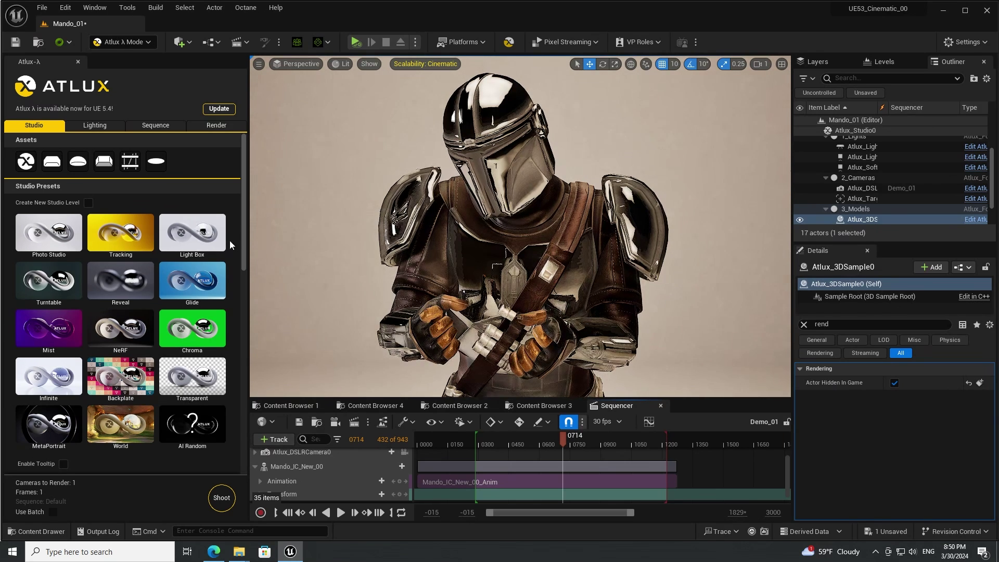
left_click(95, 128)
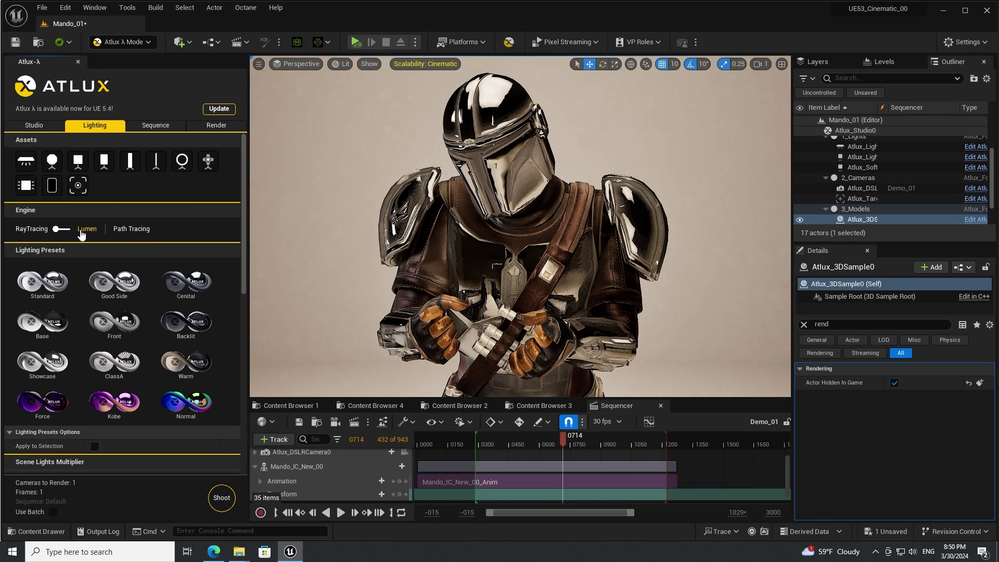
left_click(221, 127)
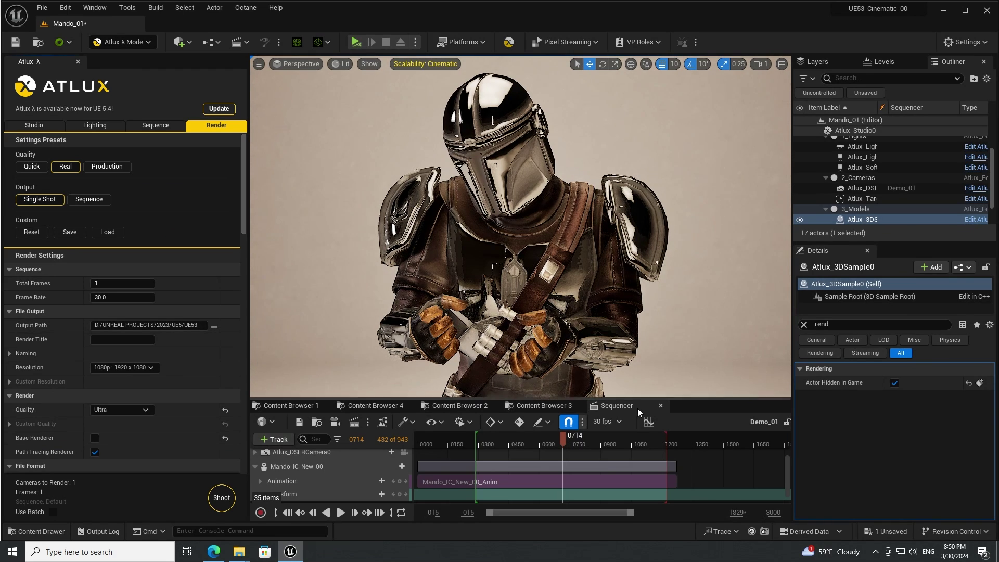
Step: Preview the character animation in a full-screen viewport, restore the editor layout and pause playback at frame 811
left_click(668, 363)
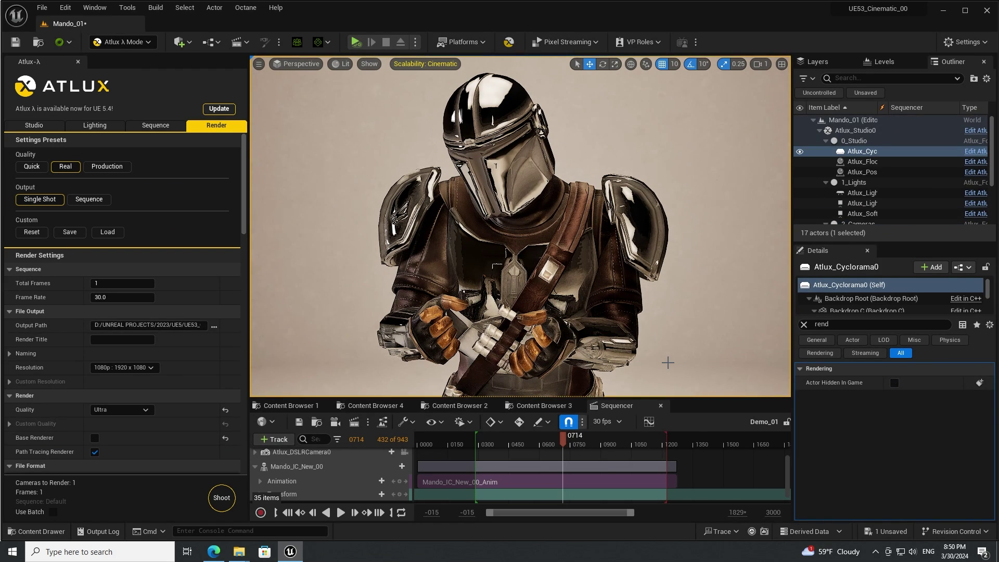
key("F11")
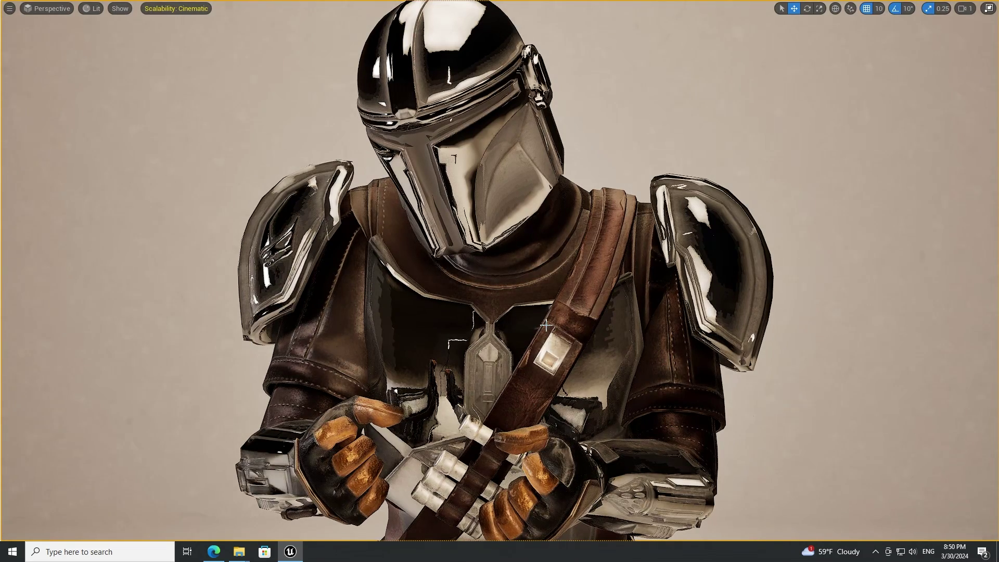
key("F11")
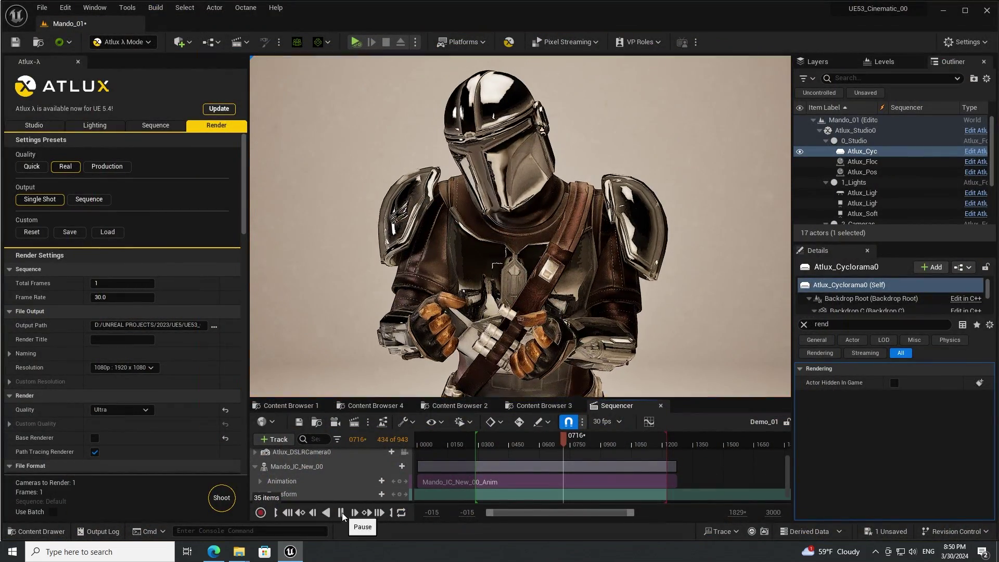
left_click(342, 514)
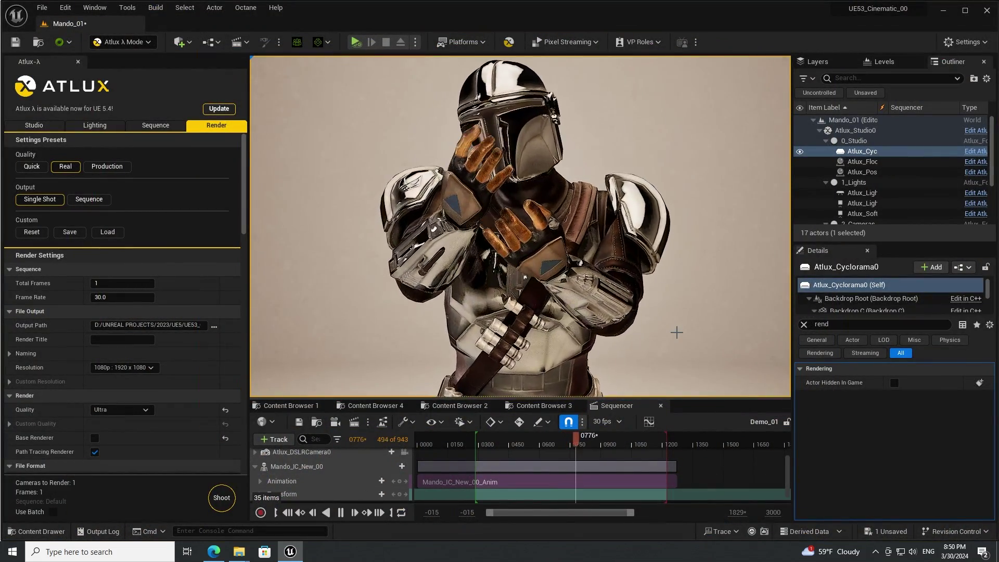
key("F11")
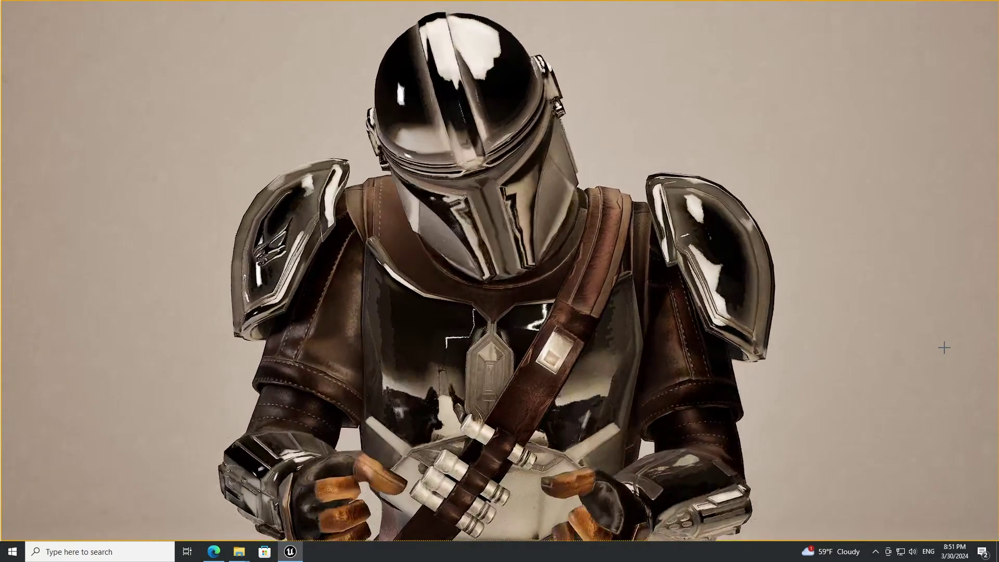
key("F11")
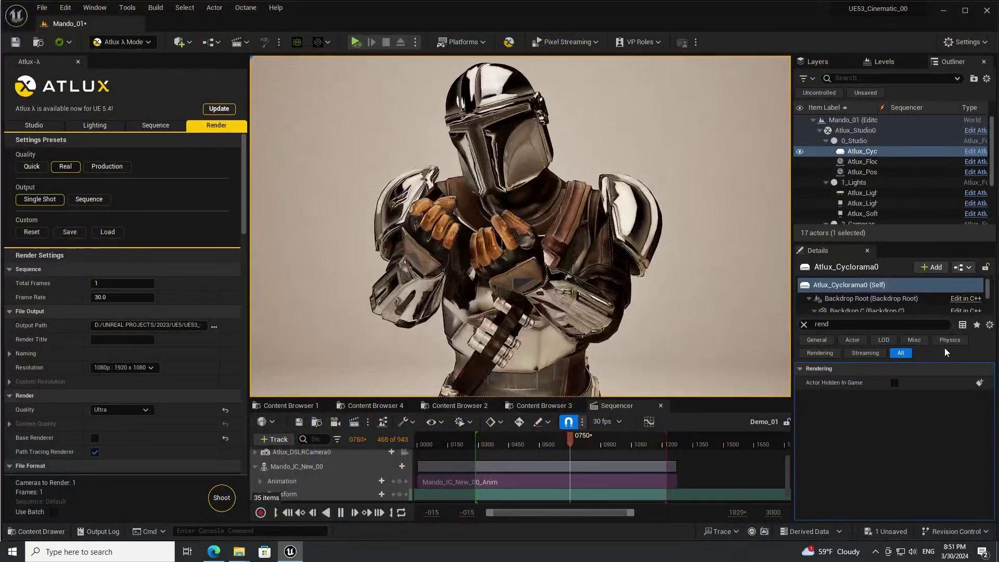
left_click(341, 513)
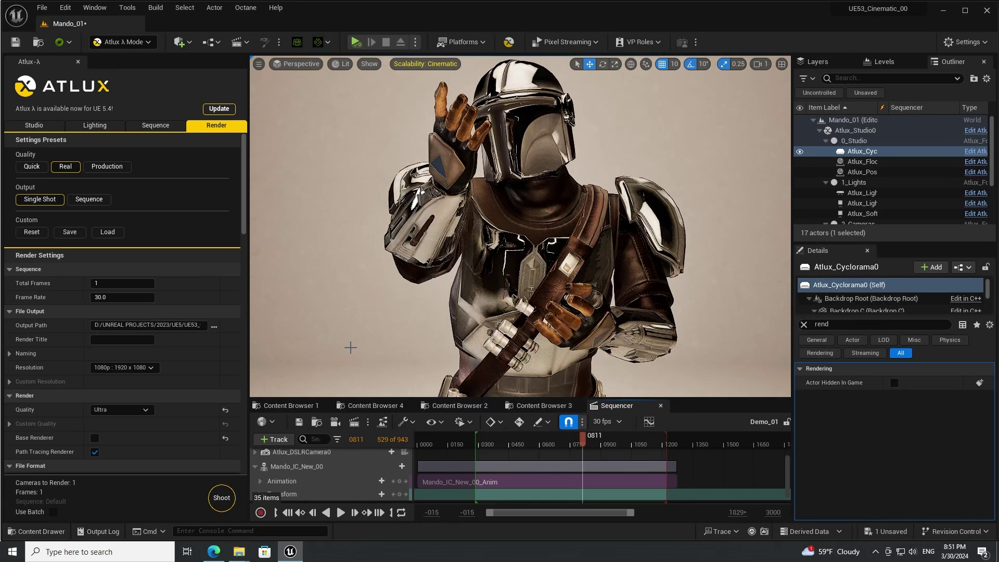
Step: Turn off the viewport's game view and hide the Atlux 3D sample model in the level
key("g")
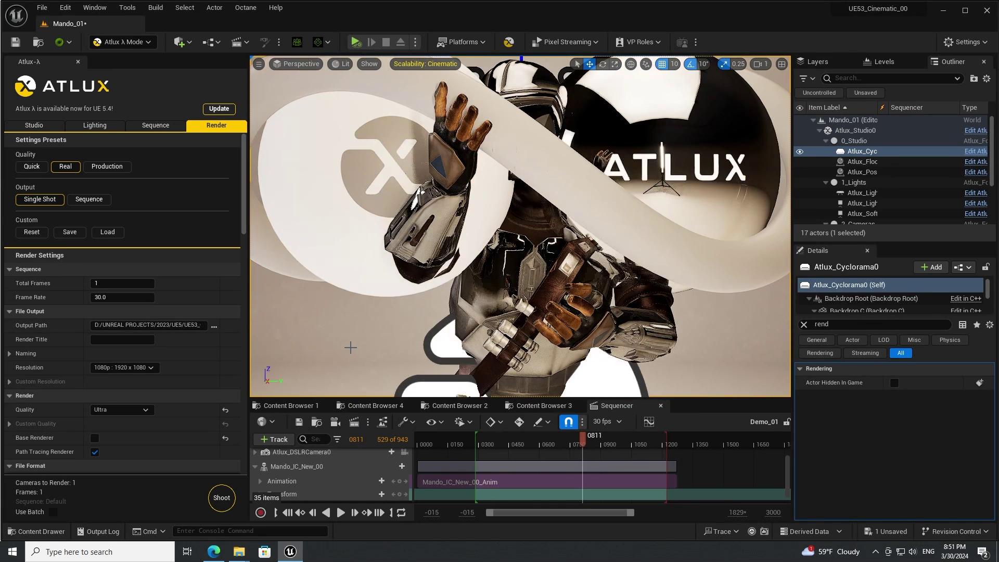
scroll(369, 301, "down", 12)
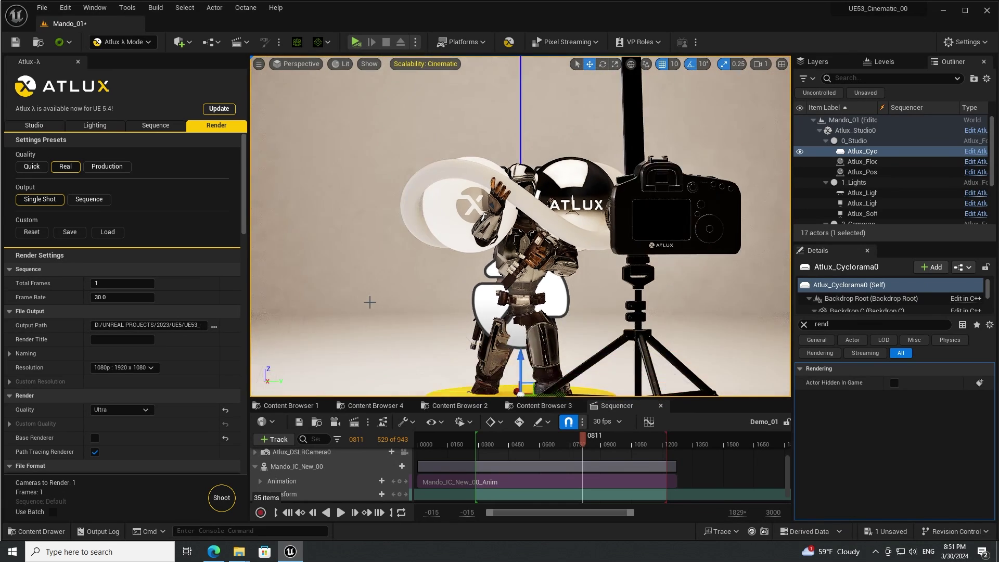
right_click_drag(369, 299, 503, 299)
scroll(568, 258, "up", 2)
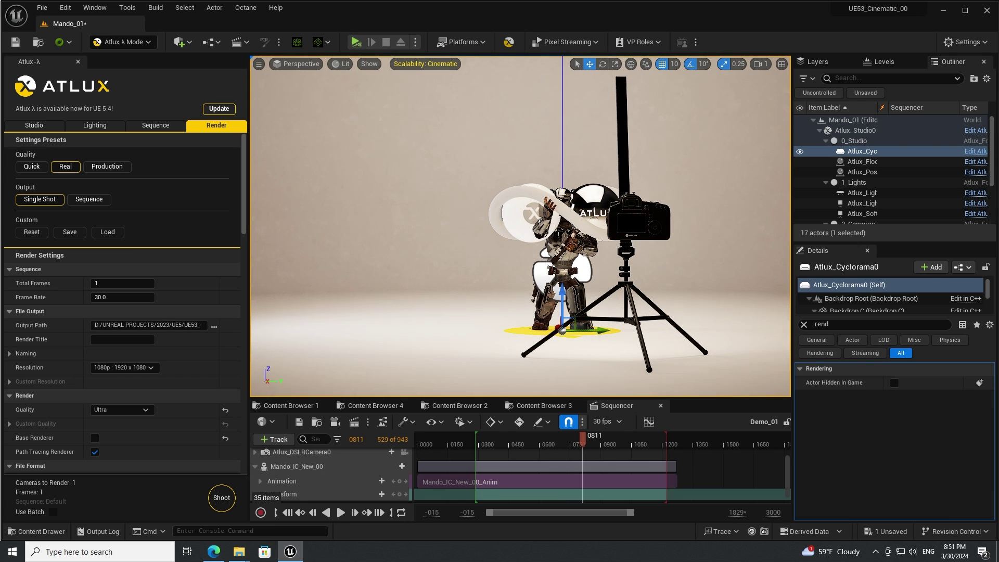
left_click(594, 201)
left_click(800, 219)
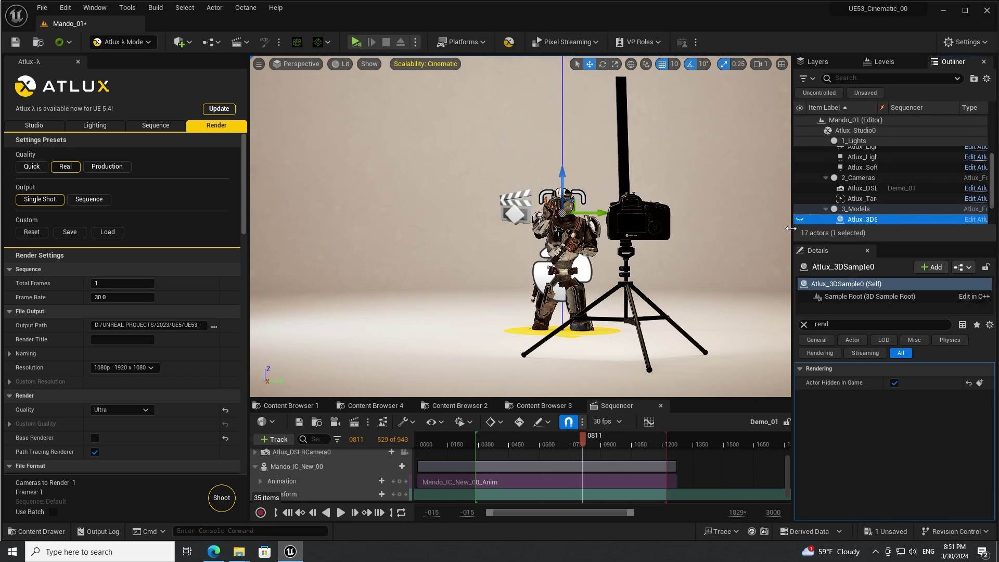
Step: Select the DSLR camera in the level and view the character through it in the viewport
scroll(616, 236, "up", 2)
scroll(615, 236, "up", 3)
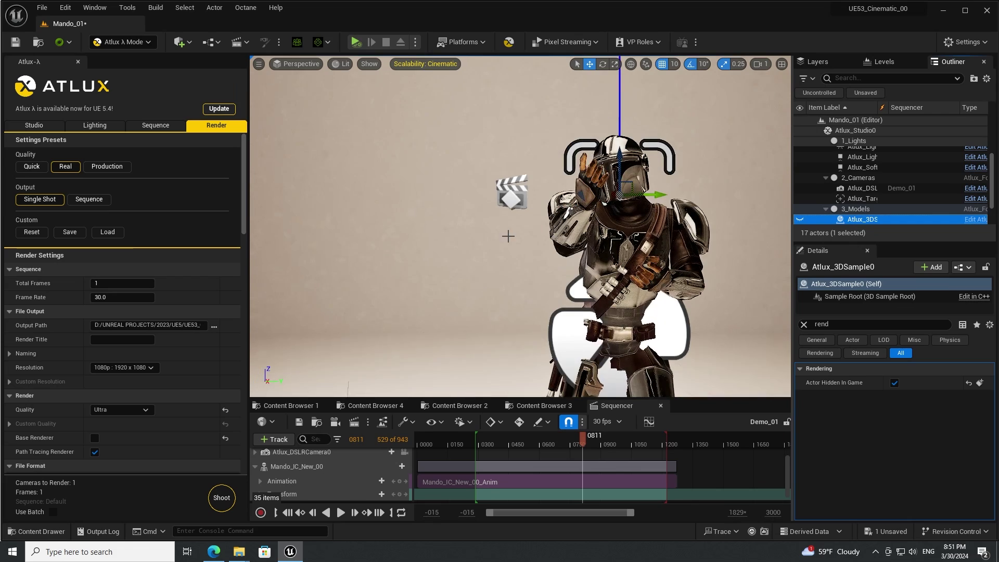
middle_click_drag(509, 237, 578, 241)
right_click_drag(509, 237, 562, 226)
scroll(564, 213, "down", 3)
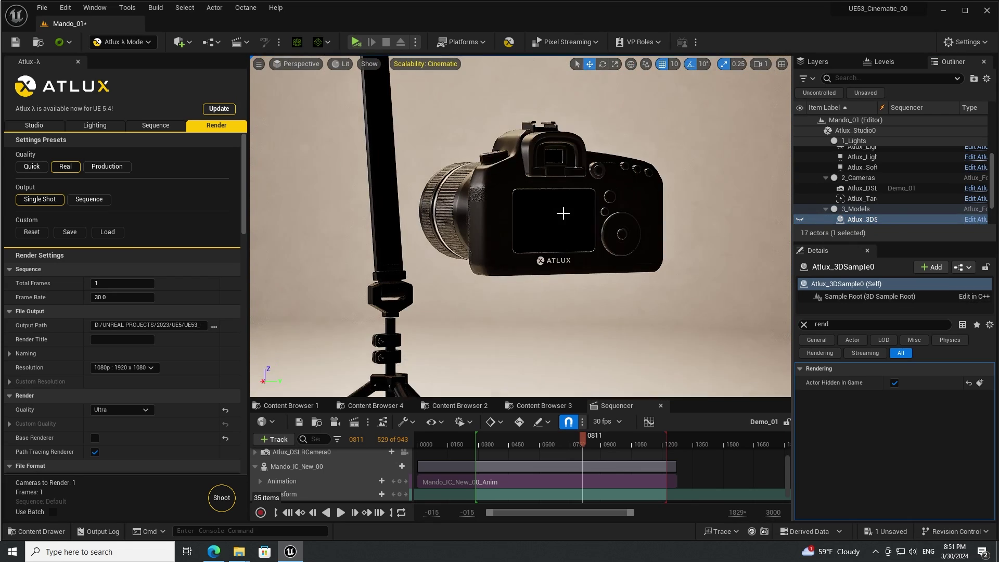
left_click(526, 208)
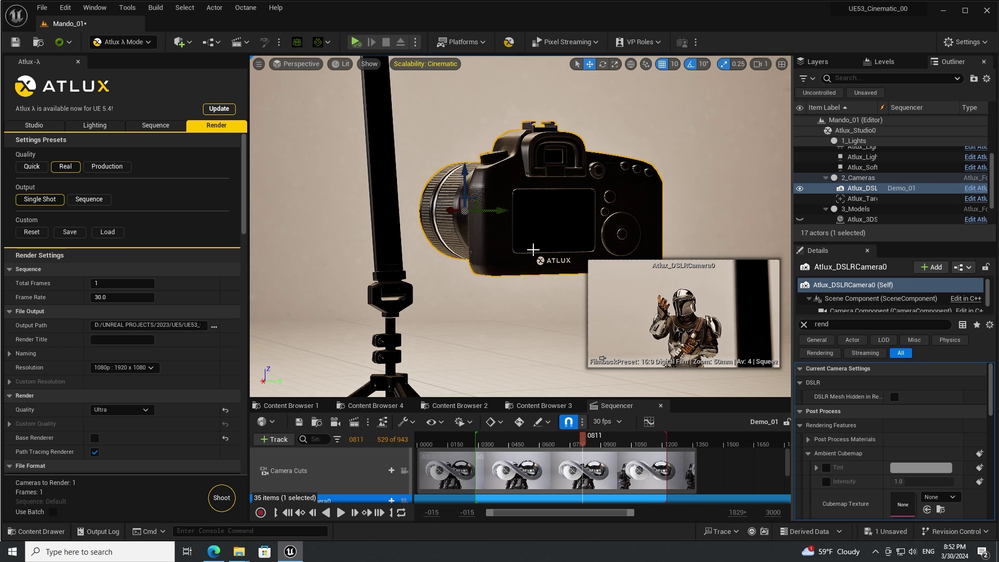
key("w")
right_click_drag(533, 250, 487, 229)
left_click(300, 67)
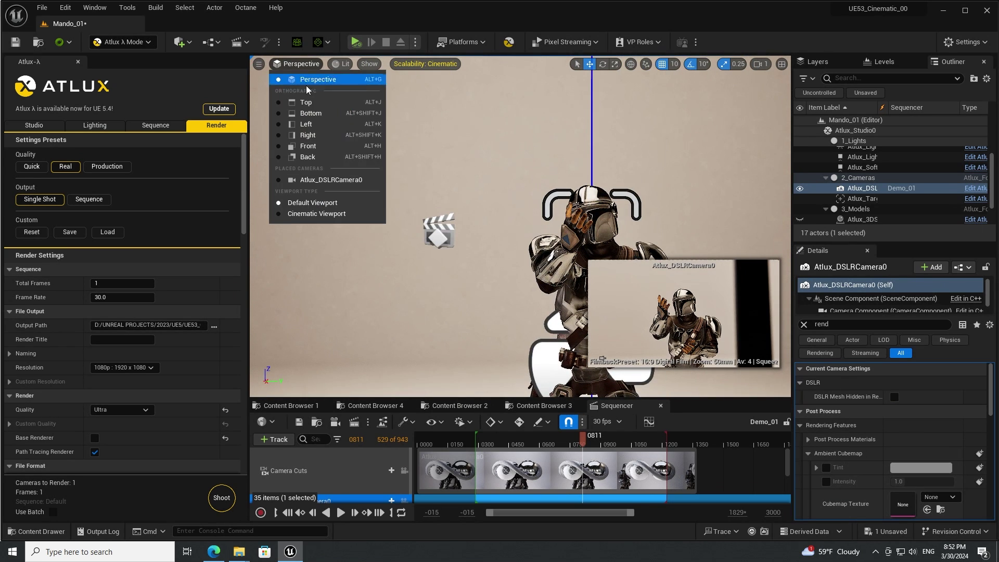
left_click(334, 178)
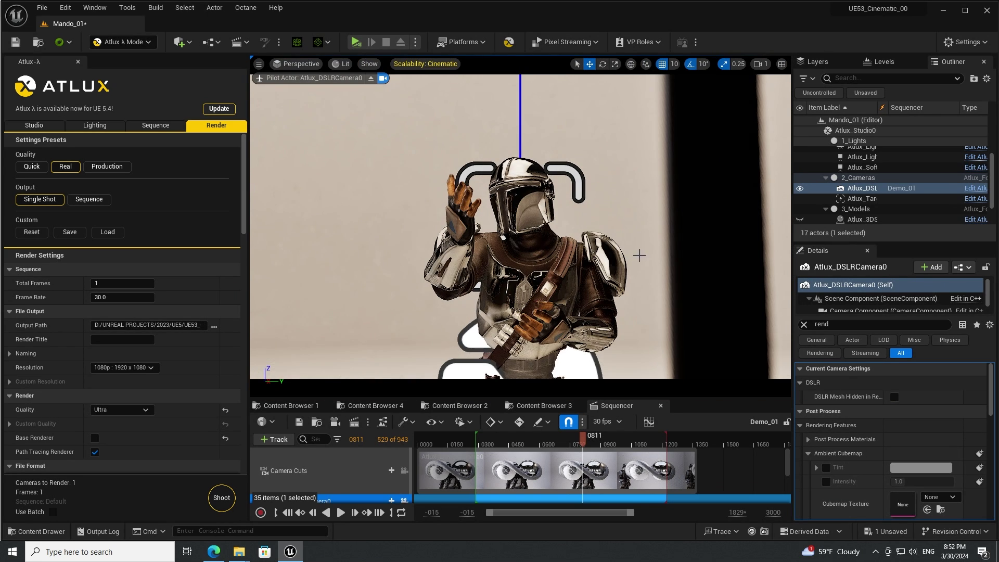
Step: Clear the DSLR camera's property filter and set its lens maximum focal length to about 1431 mm
left_click(548, 250)
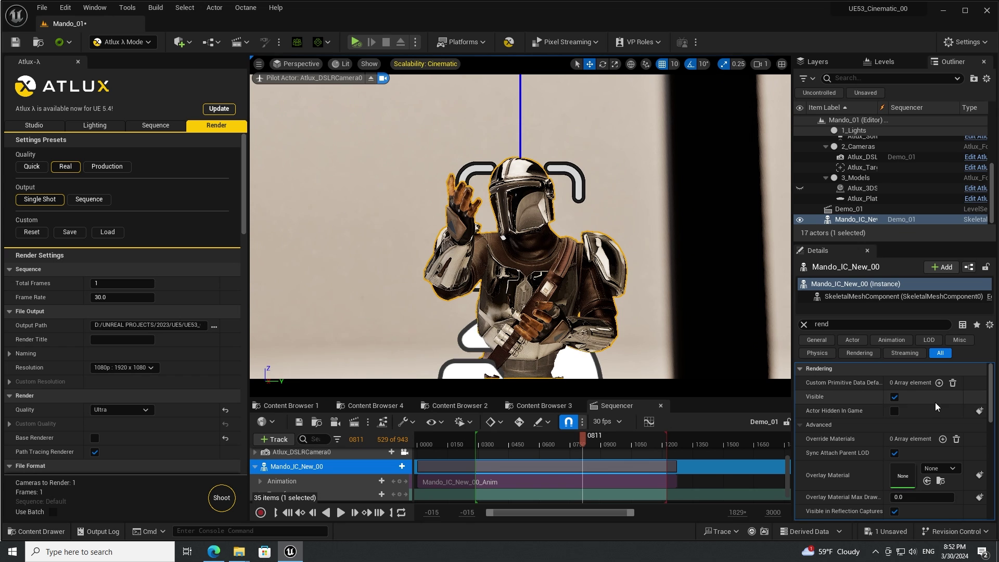
mouse_move(991, 410)
left_mouse_down()
mouse_move(994, 482)
mouse_move(994, 400)
left_mouse_up()
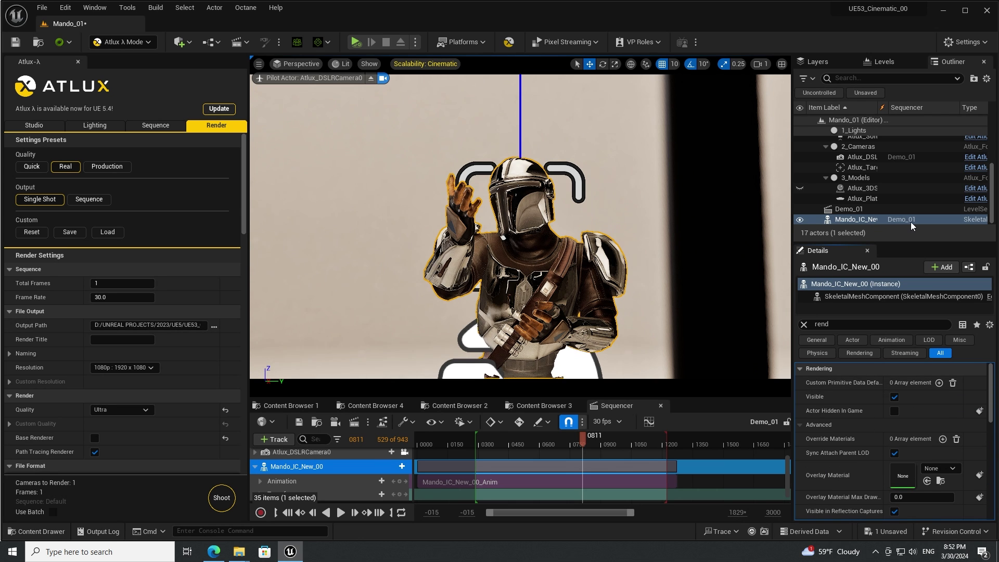
scroll(879, 199, "up", 3)
left_click(871, 190)
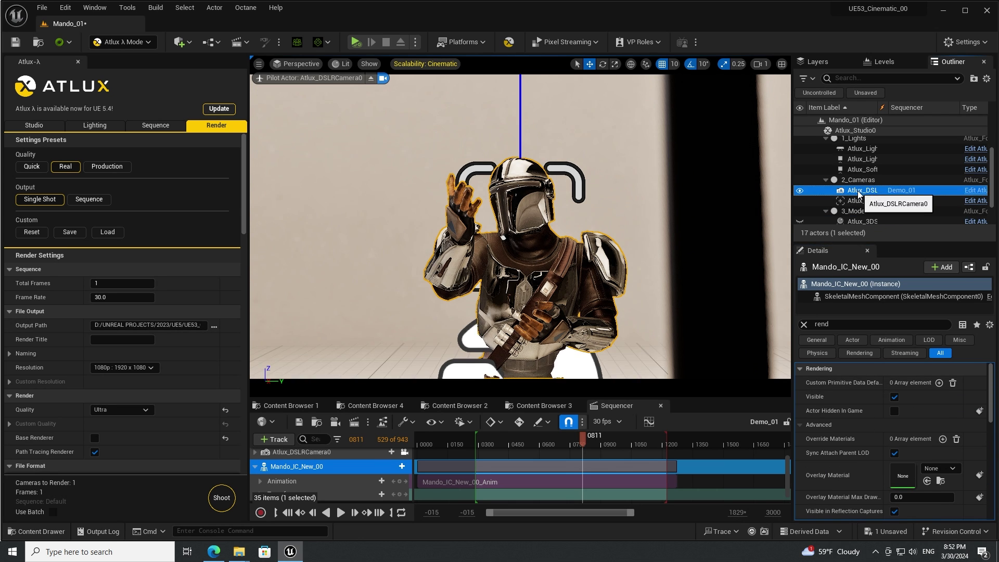
mouse_move(991, 394)
left_mouse_down()
mouse_move(993, 417)
mouse_move(990, 394)
left_mouse_up()
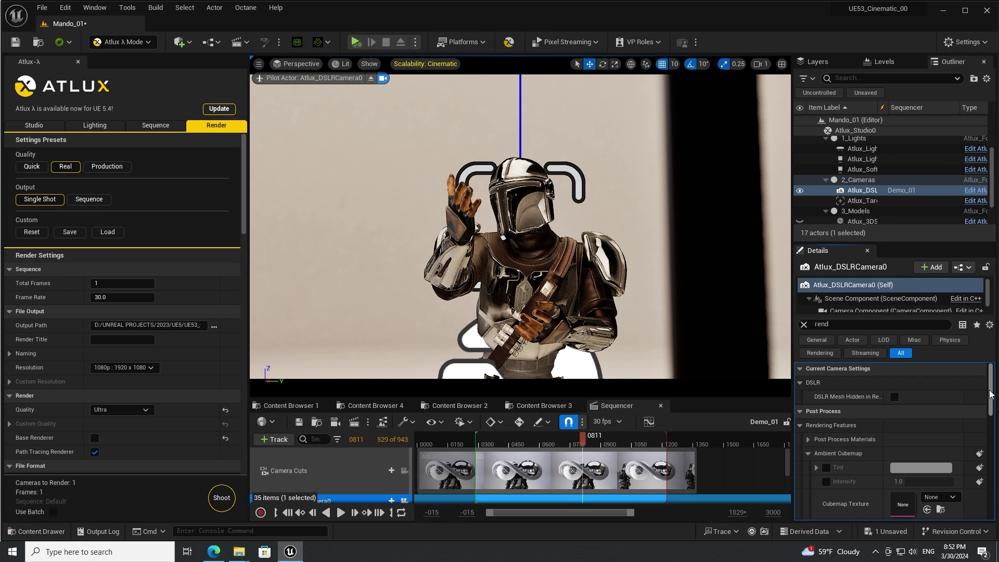
left_click(804, 325)
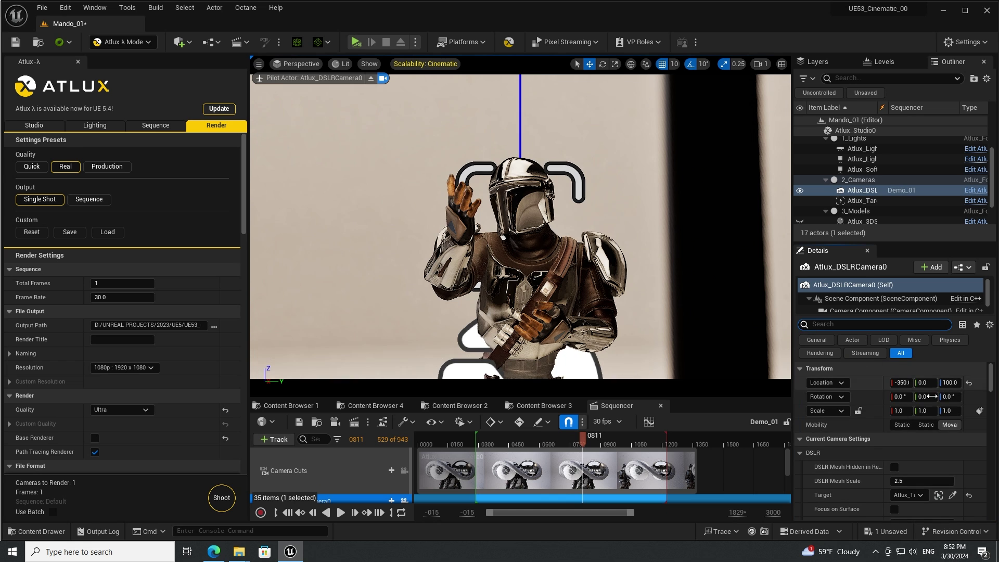
left_click_drag(990, 383, 992, 395)
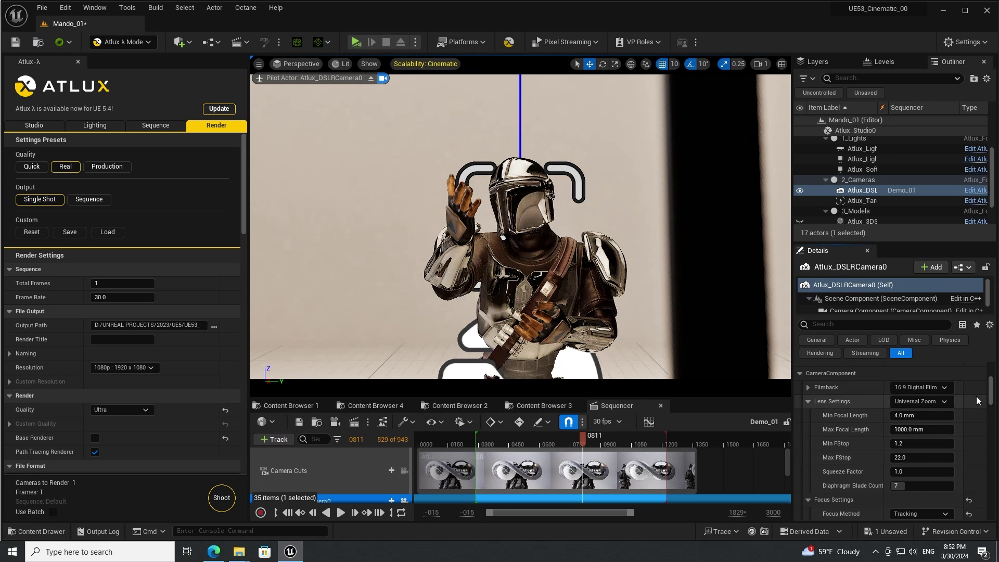
scroll(992, 395, "down", 3)
scroll(992, 395, "up", 3)
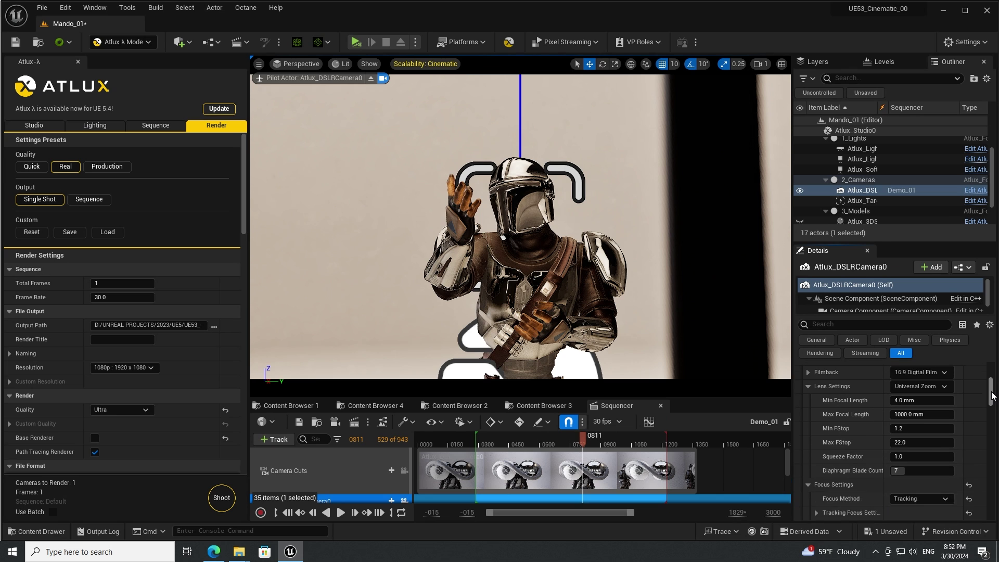
left_click_drag(928, 430, 950, 430)
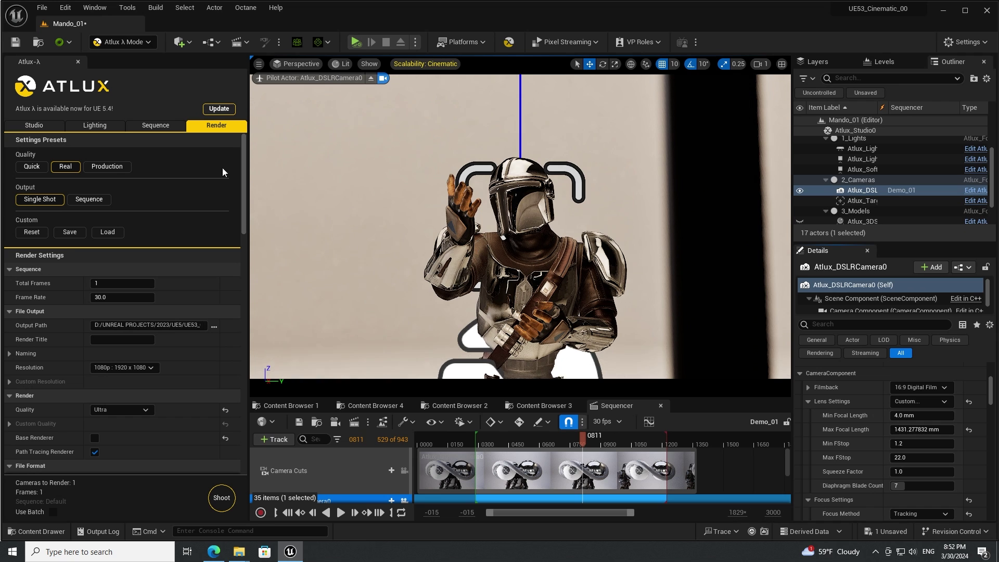
Step: Leave the camera view and place a light wand from the lighting assets beside the character, opposite the existing softbox
left_click(34, 125)
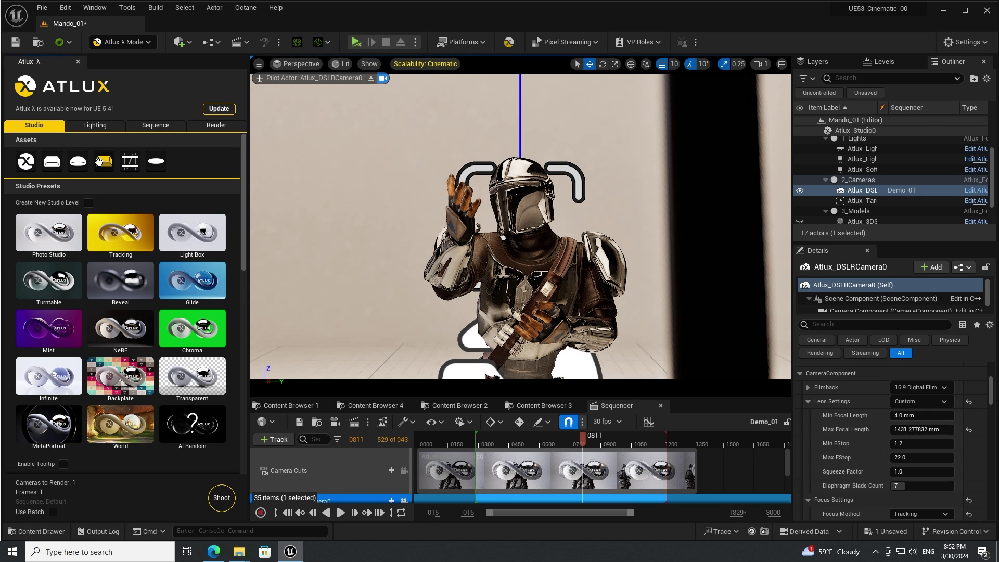
left_click(94, 126)
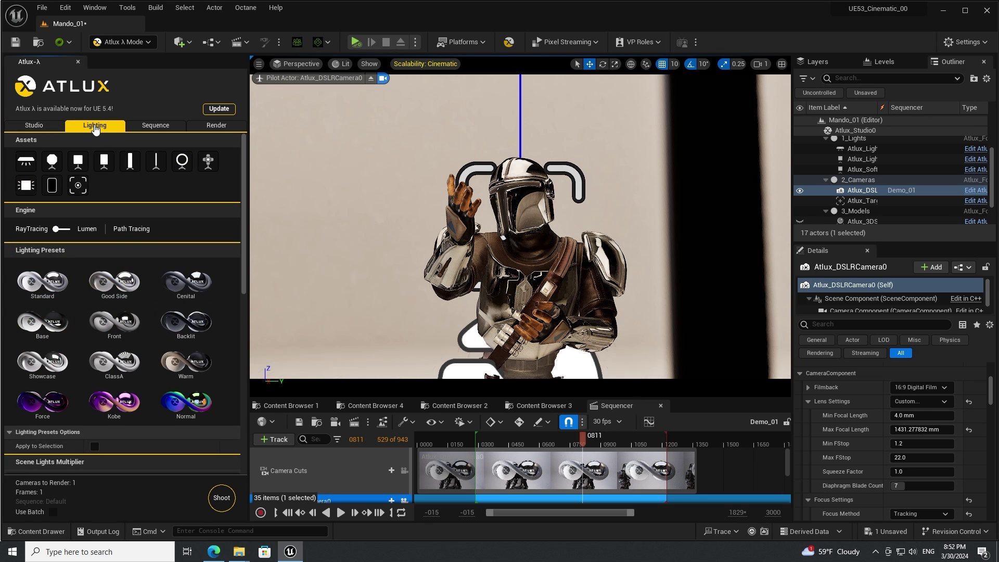
left_click(371, 78)
middle_click_drag(445, 155, 418, 121)
scroll(434, 167, "down", 3)
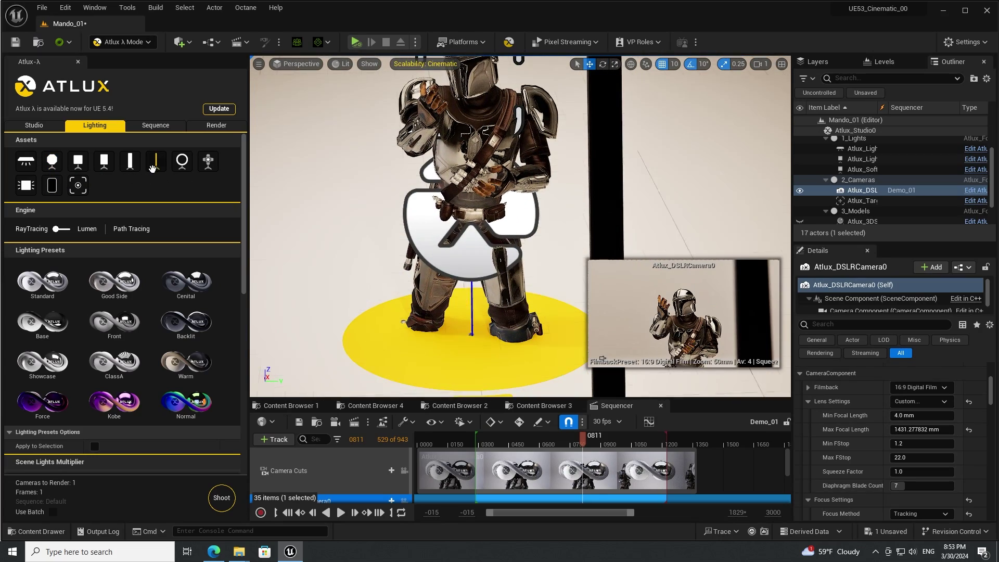
left_click_drag(156, 164, 535, 334)
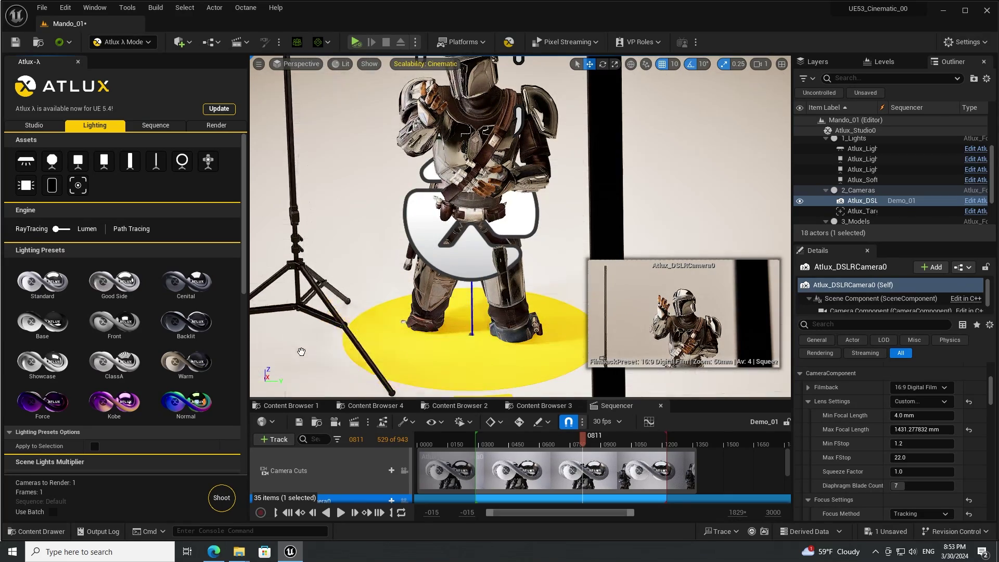
left_click_drag(302, 352, 308, 284)
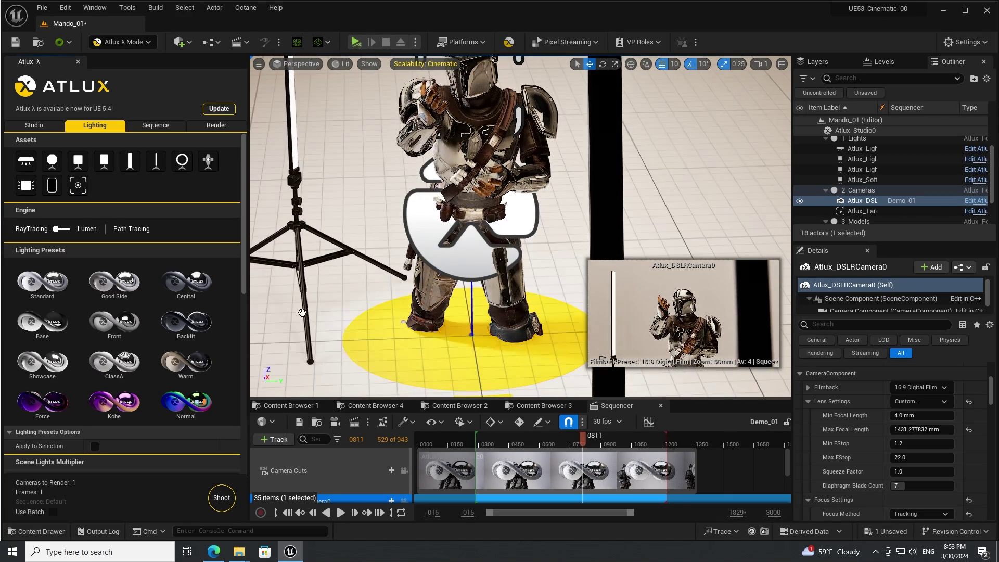
left_click(312, 317)
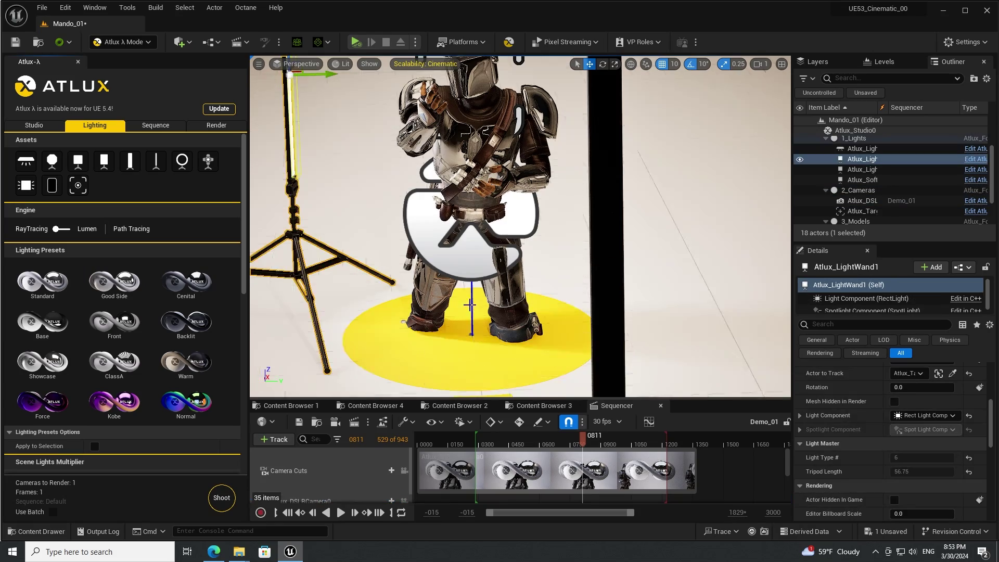
Step: Add a second light wand on the other side of the character and a 30x120 softbox behind the character
right_click_drag(494, 301, 510, 286)
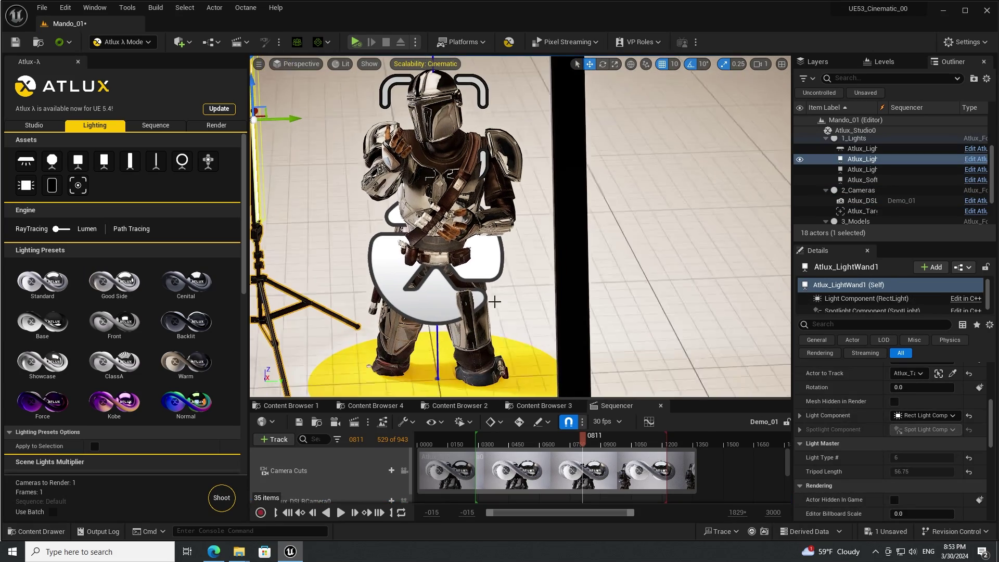
left_click(156, 161)
left_click_drag(617, 280, 656, 387)
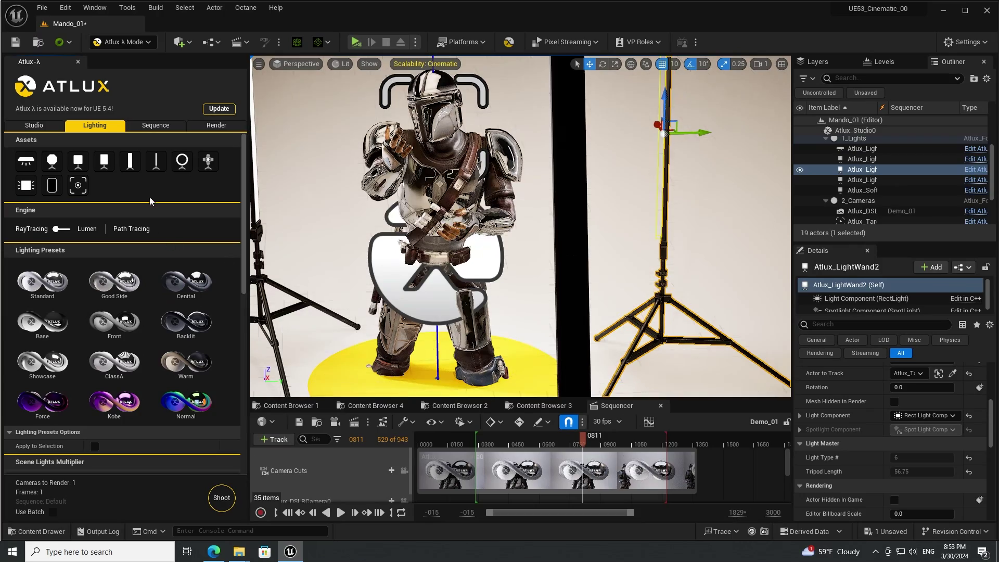
left_click_drag(386, 247, 535, 303)
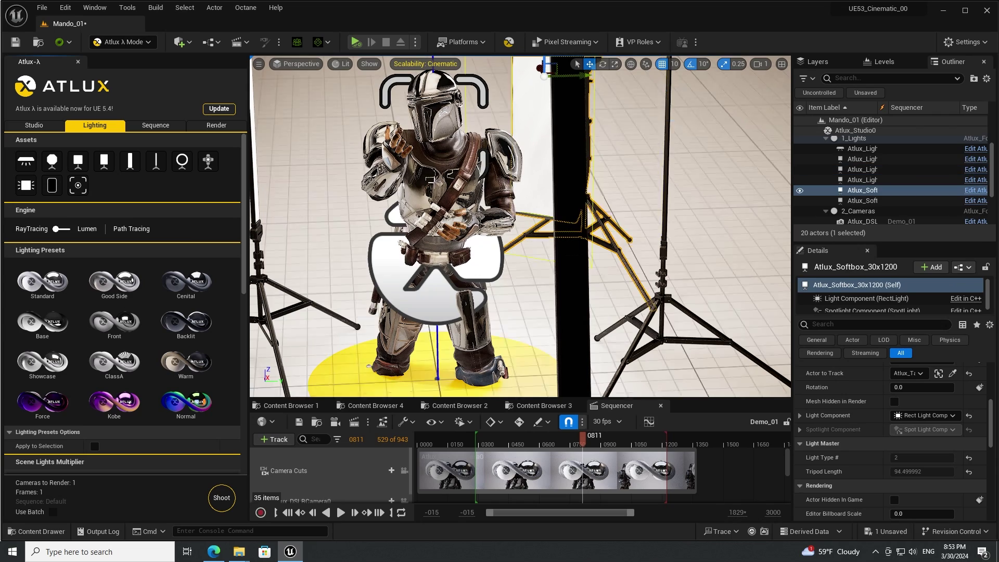
Step: Turn on the viewport's game view and look at the new lights through the DSLR camera
right_click_drag(454, 159, 438, 133)
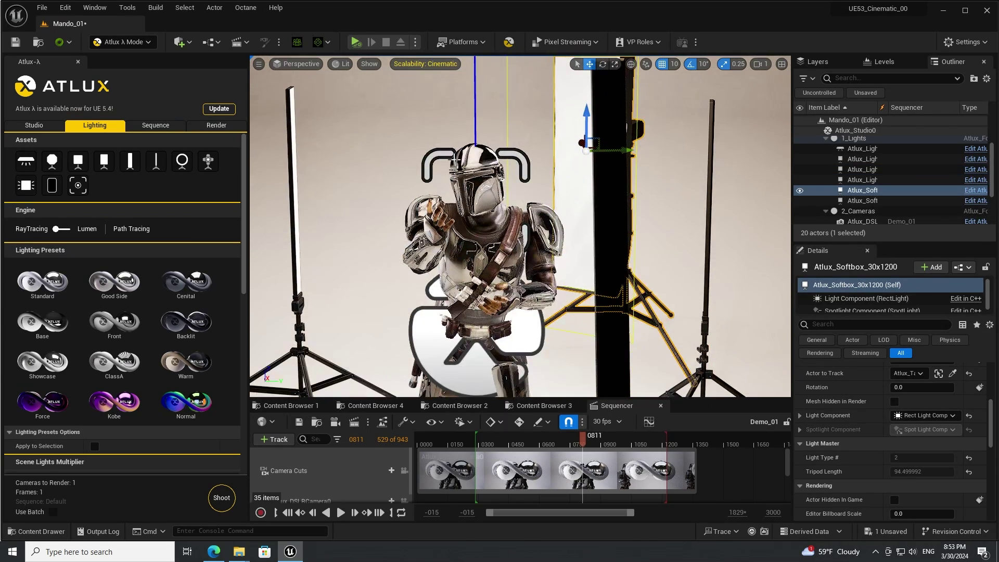
key("g")
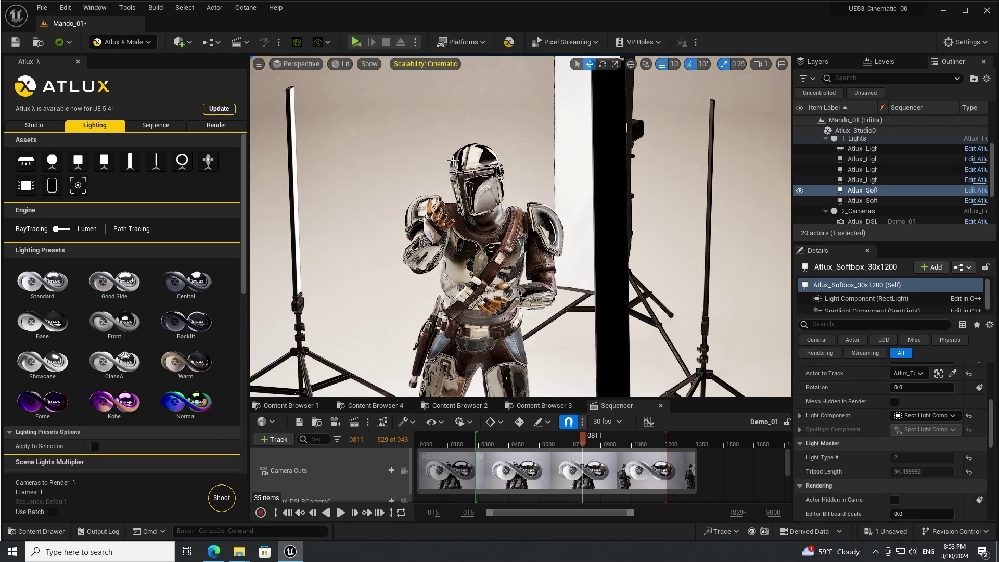
left_click(307, 71)
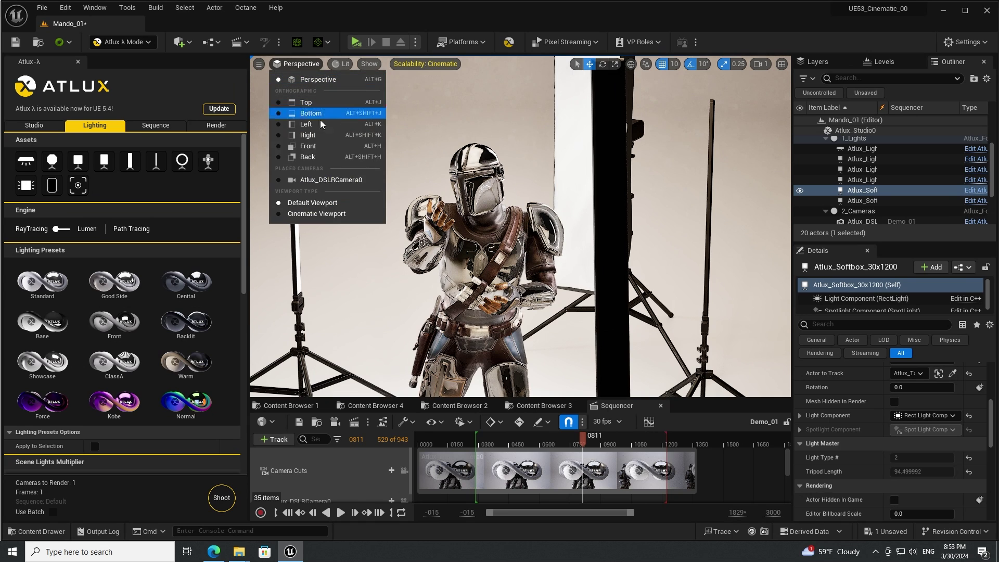
left_click(337, 179)
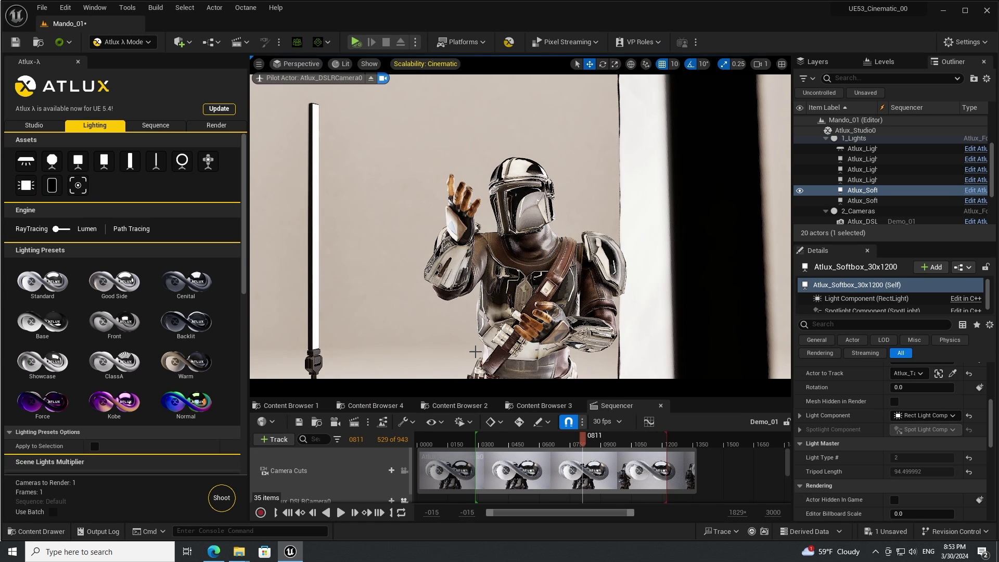
Step: Play the animation through the DSLR camera, resize the Sequencer area under the viewport, and pause at frame 936
left_click(341, 513)
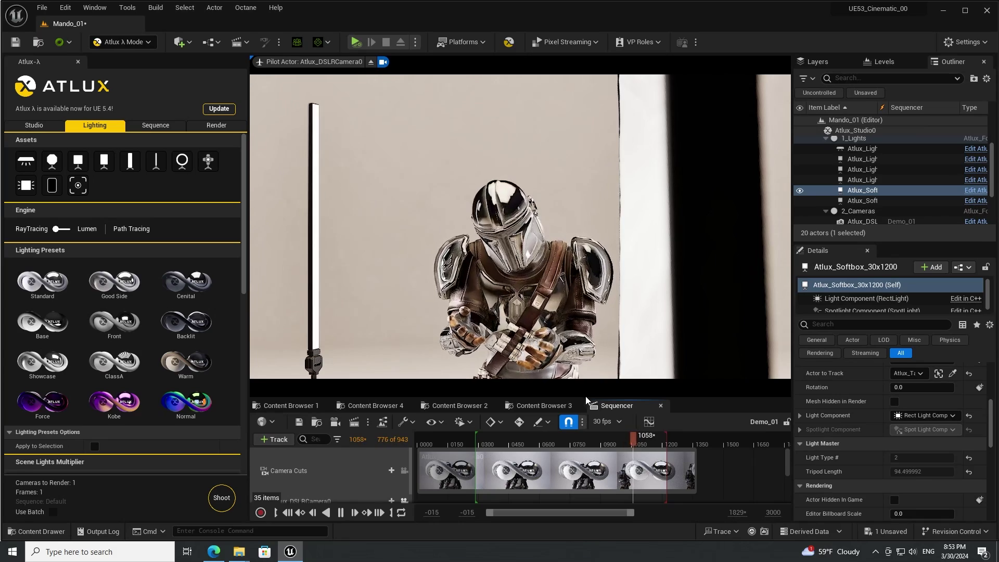
left_click_drag(592, 397, 589, 471)
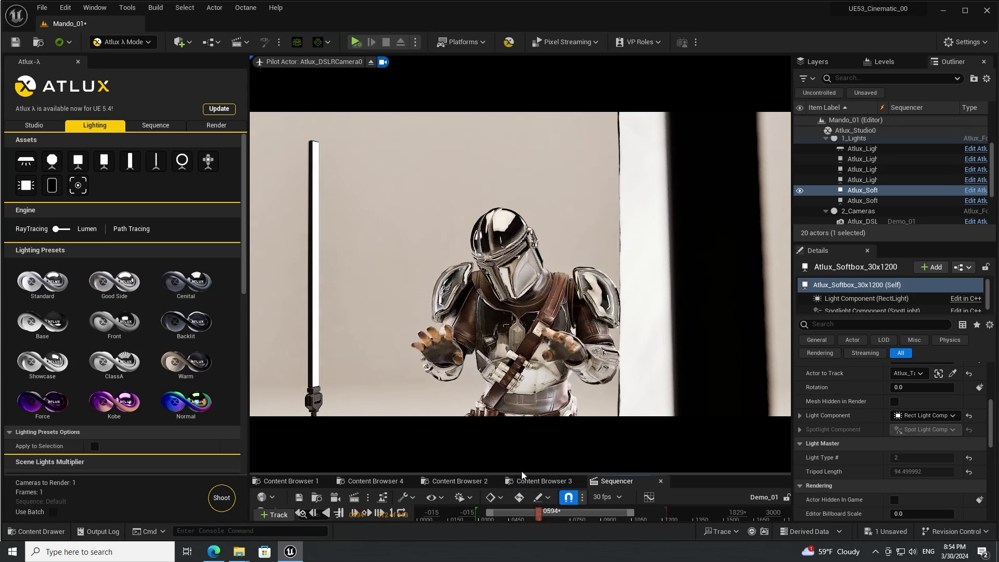
left_click_drag(522, 473, 521, 346)
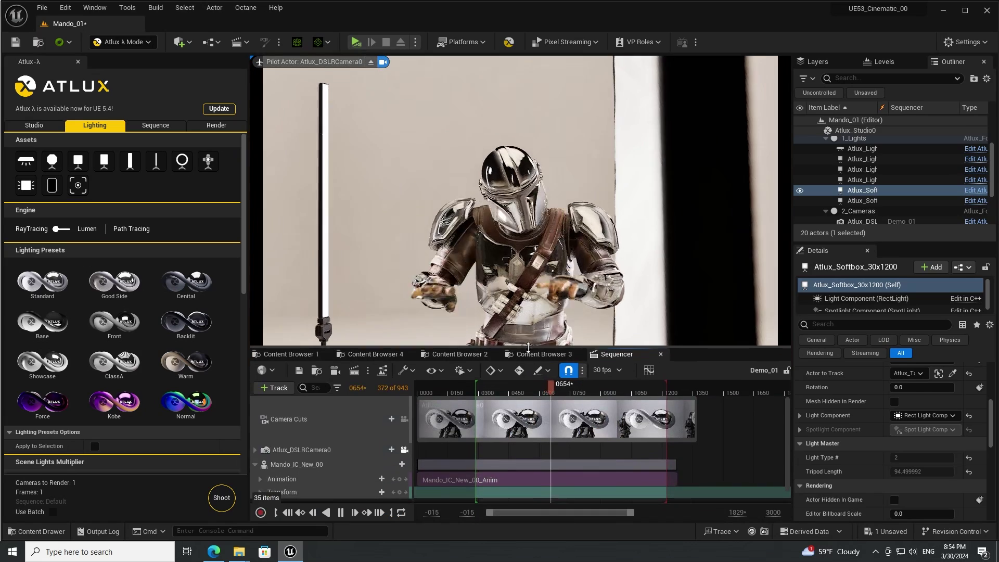
left_click(341, 513)
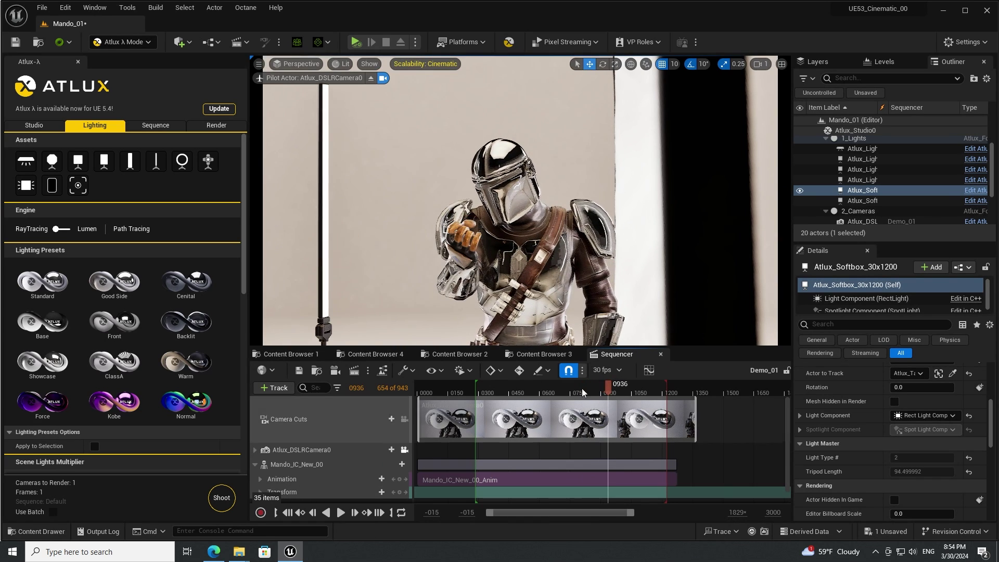
Step: Leave the camera view, set the viewport's horizontal field of view to about 19.05, and select the cyclorama
left_click(371, 78)
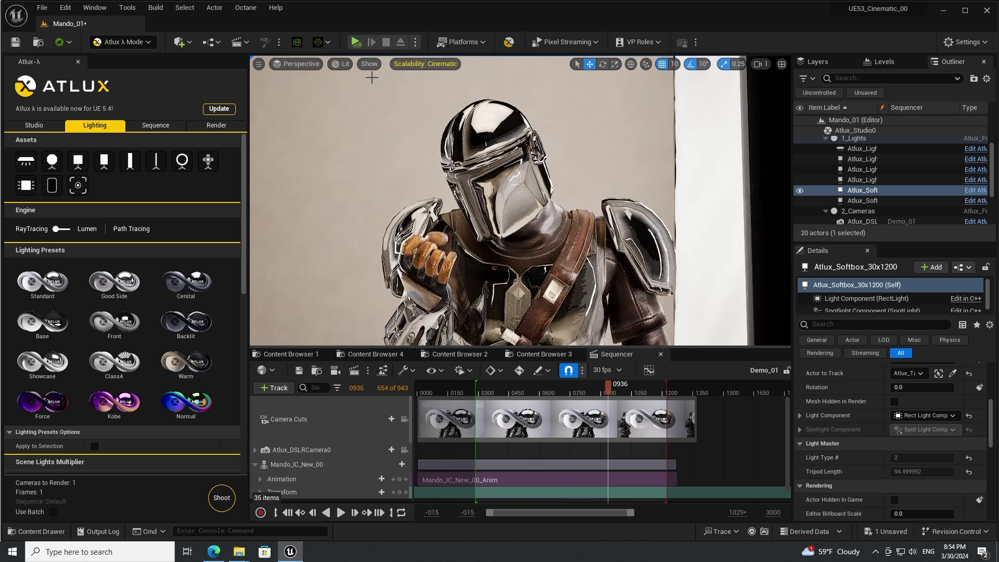
scroll(522, 166, "up", 2)
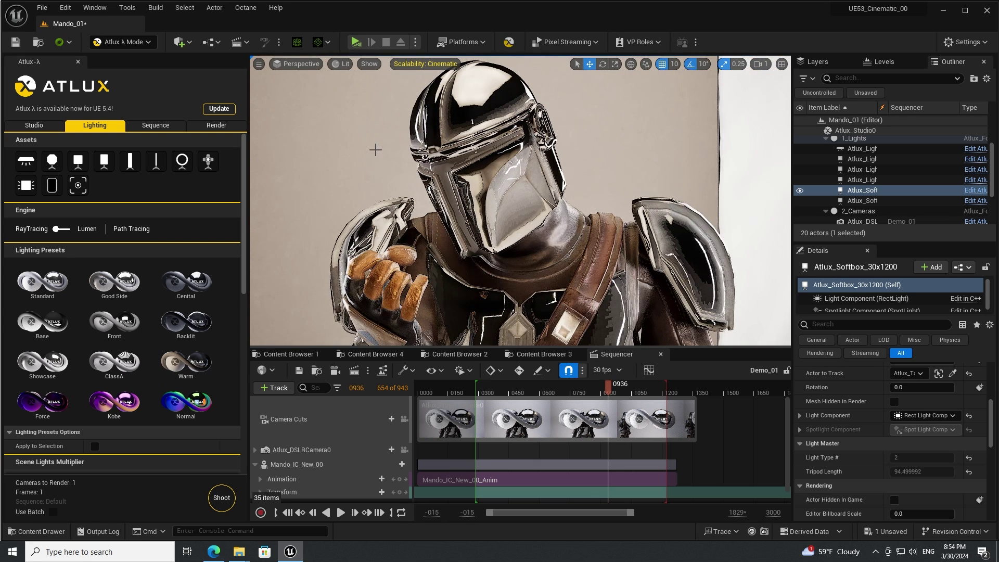
left_click(302, 65)
left_click(257, 65)
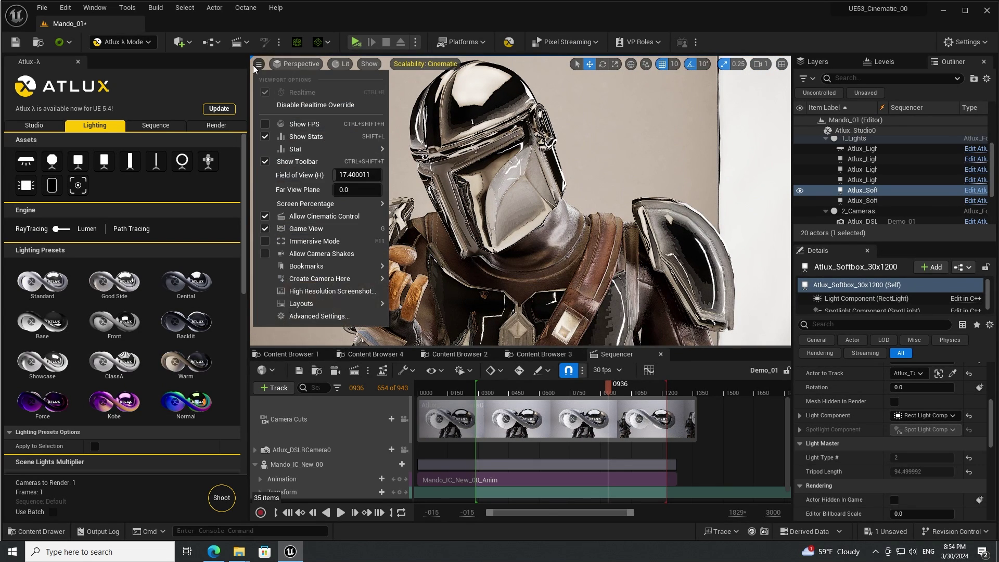
left_click_drag(354, 175, 354, 175)
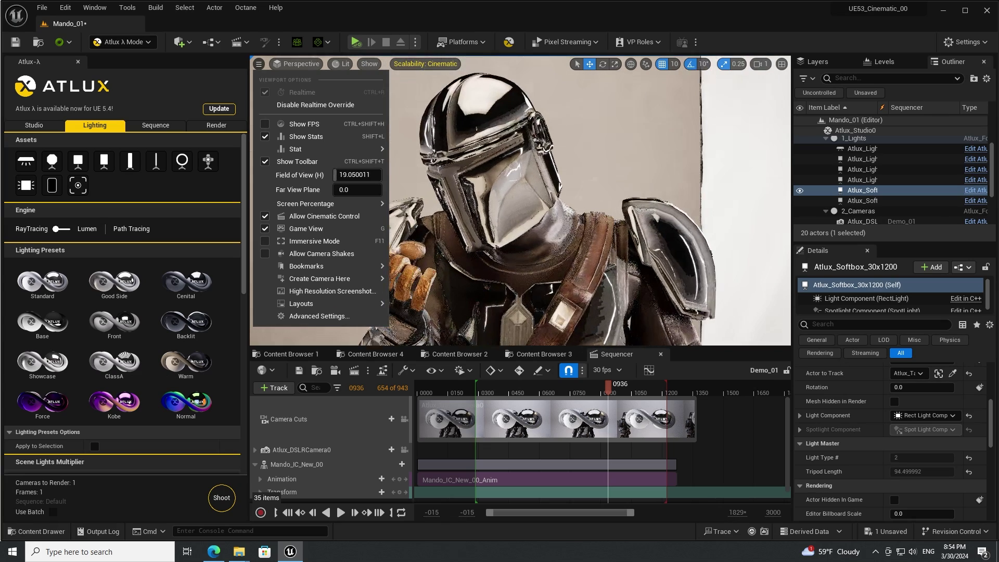
left_click(687, 159)
left_click(735, 169)
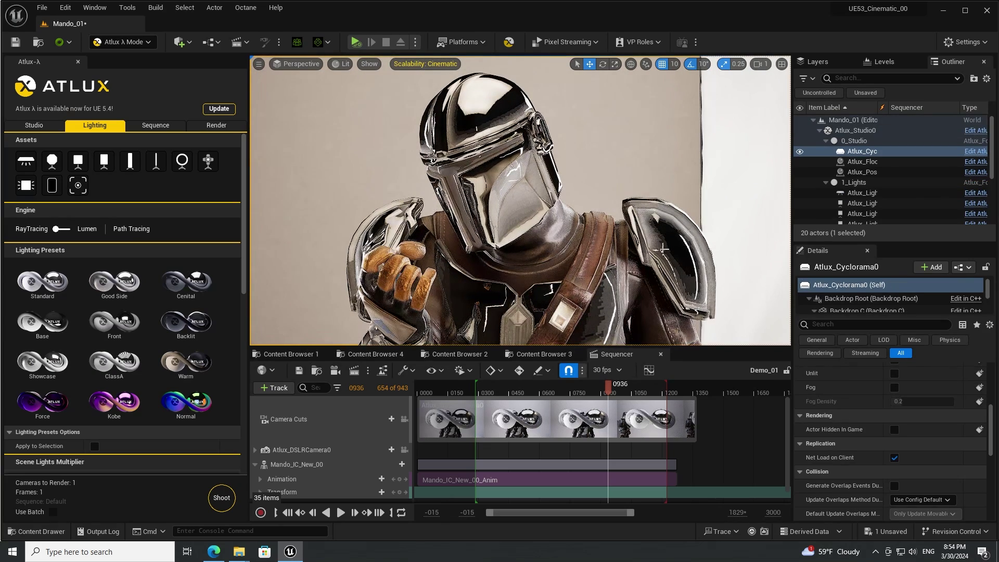
Step: Play the character's animation from frame 936 and watch it in a fullscreen viewport
left_click(342, 513)
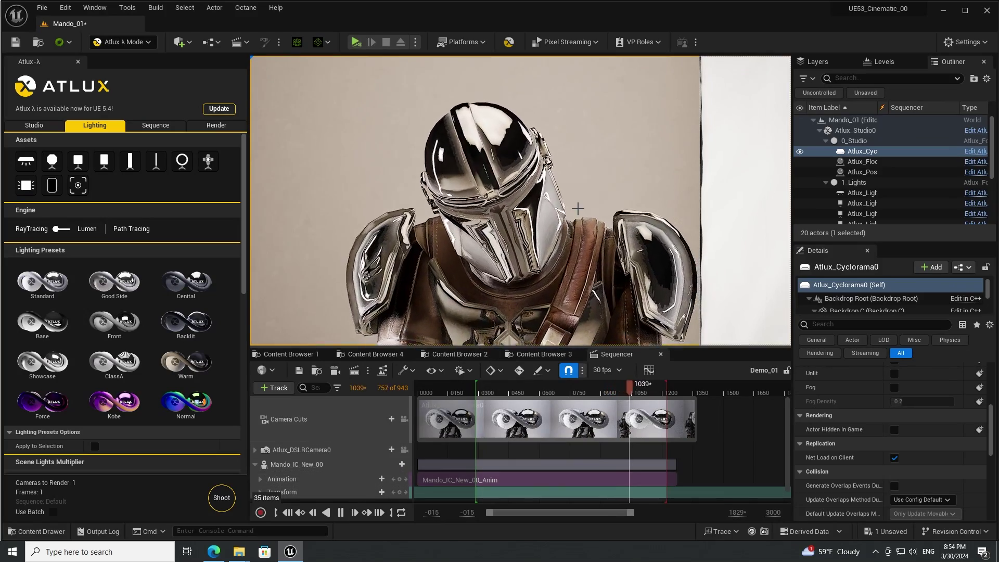
key("F11")
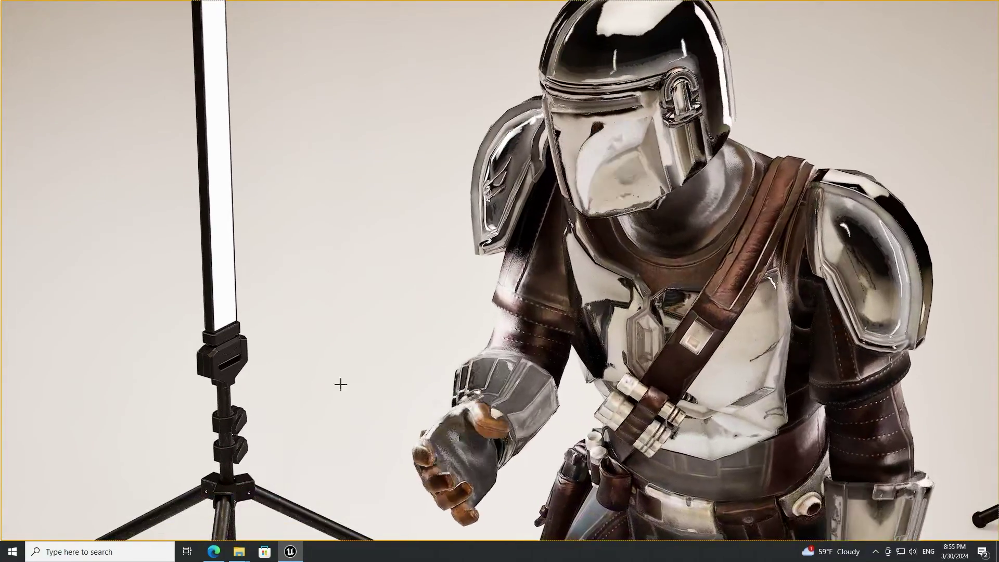
Step: Switch to the Edge browser and look through the Atlux λ home page down to the plugin's interface demo above the Official Trailer section
left_click(212, 552)
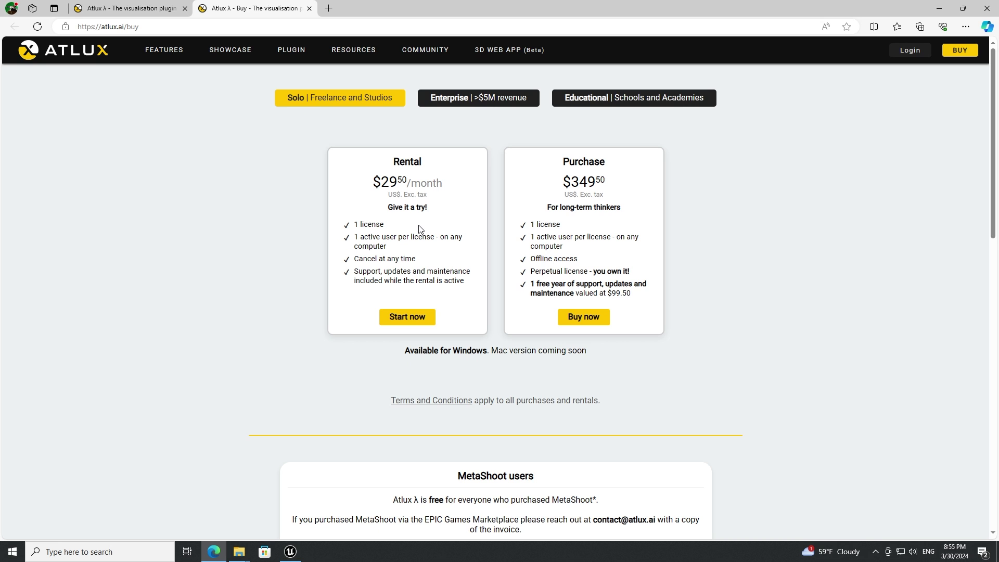
left_click(132, 10)
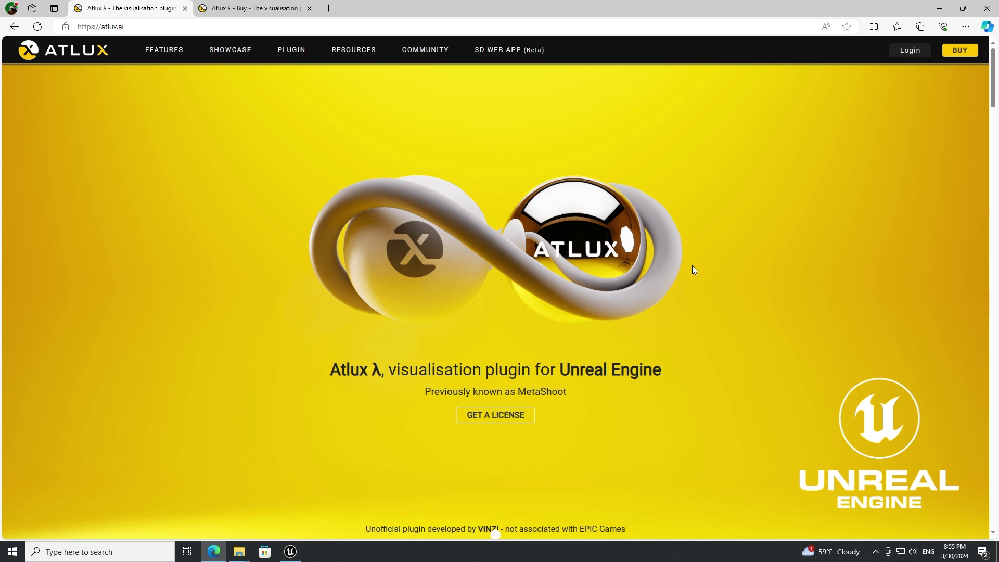
scroll(693, 266, "down", 5)
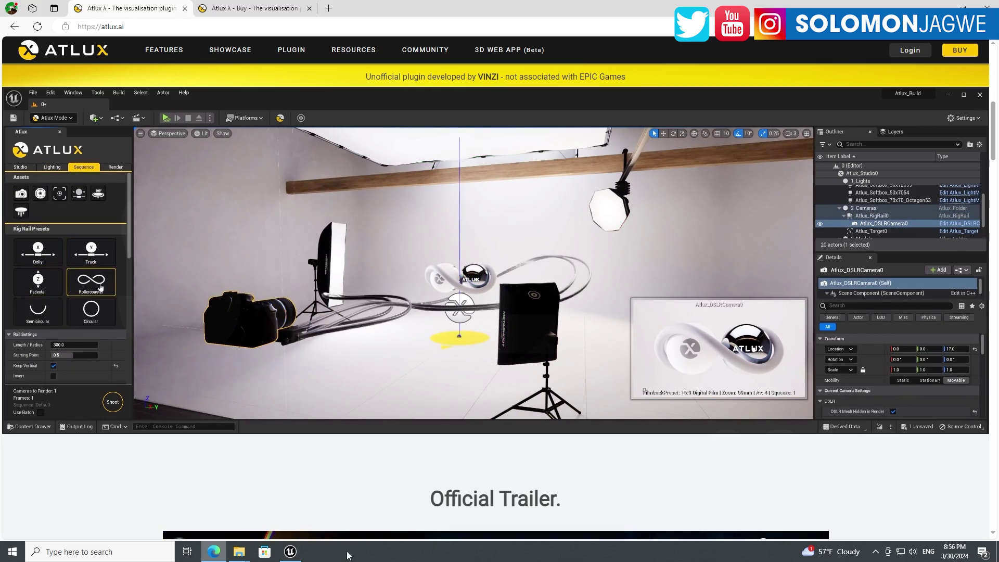
Step: Switch back to Unreal Engine and reframe the fullscreen viewport so the playing character stands centred between the studio lights
left_click(290, 551)
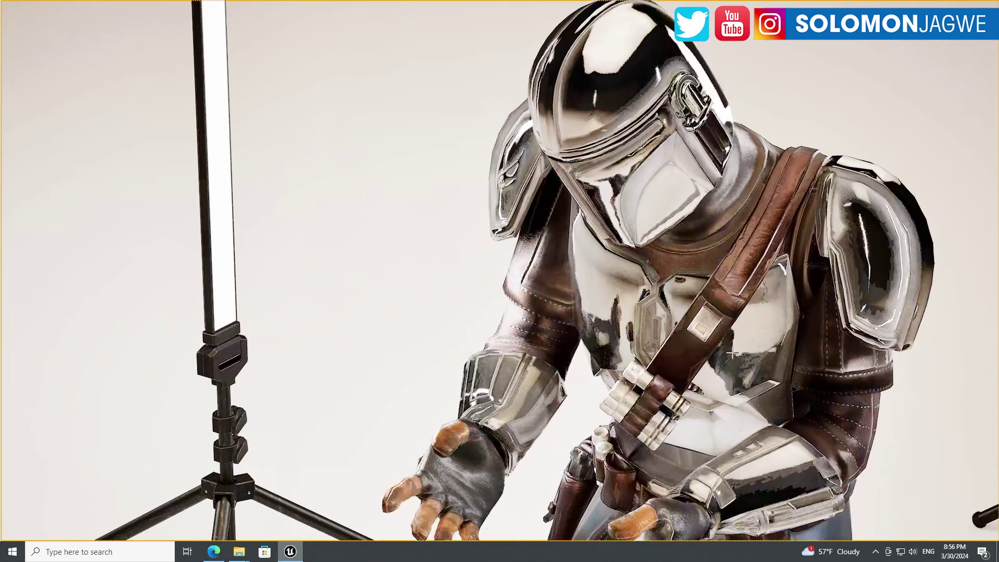
right_click_drag(899, 393, 941, 364)
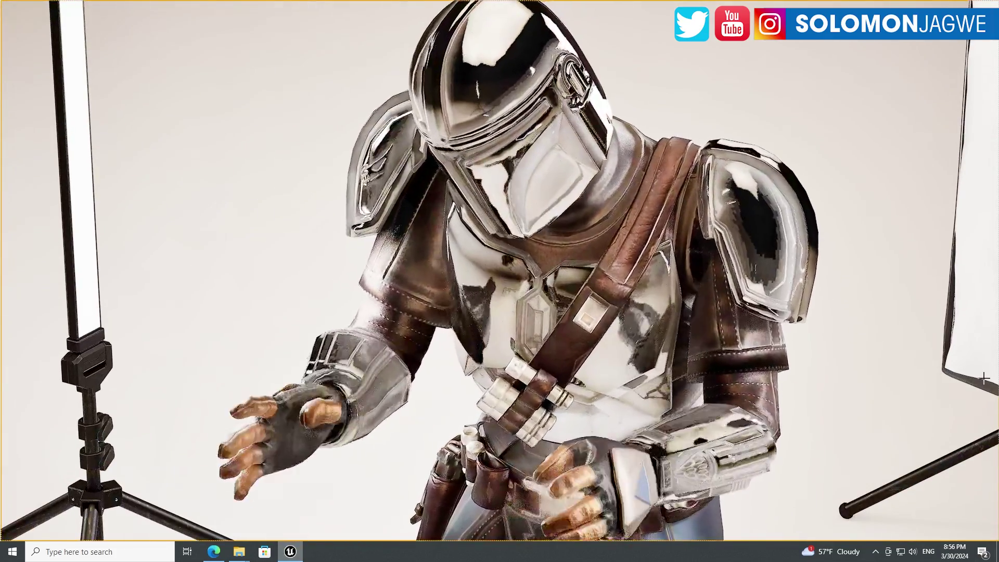